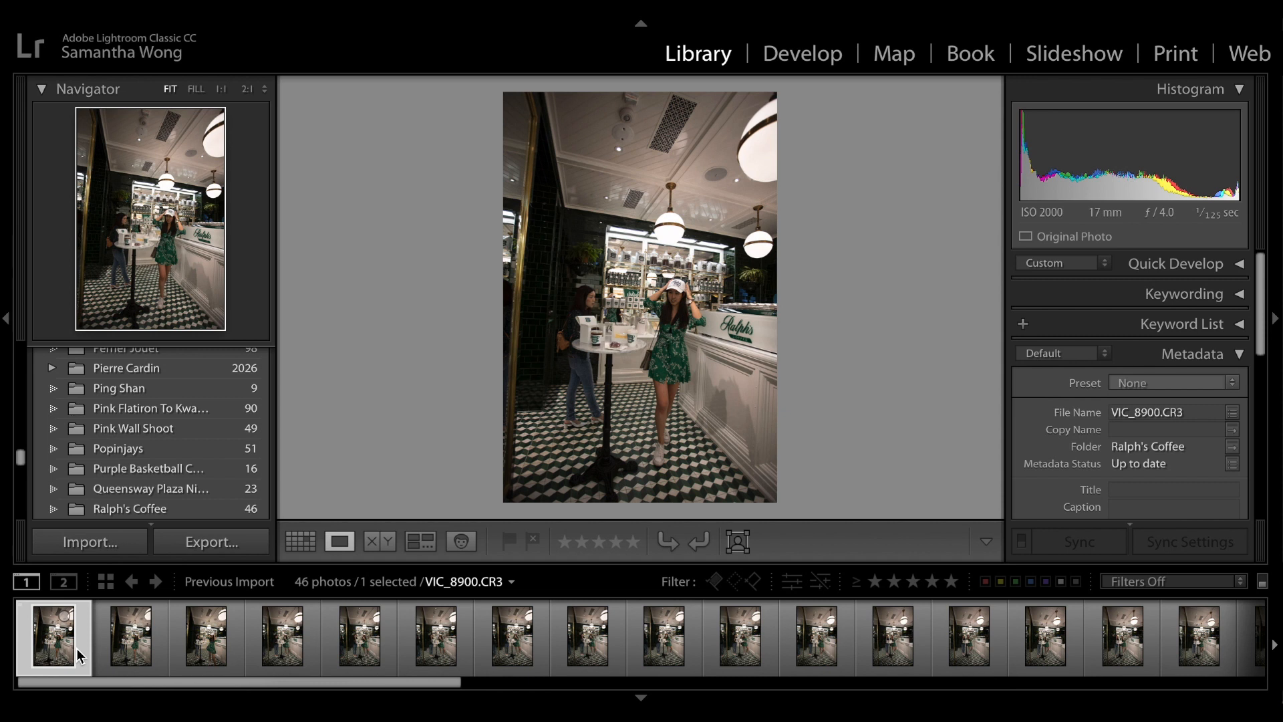
Step: Go through the Ralph's Coffee photos from the first one and give VIC_8904 and VIC_8906 a one-star rating
key("Right")
key("Right")
left_click(76, 648)
key("Right")
key("Right")
key("Right")
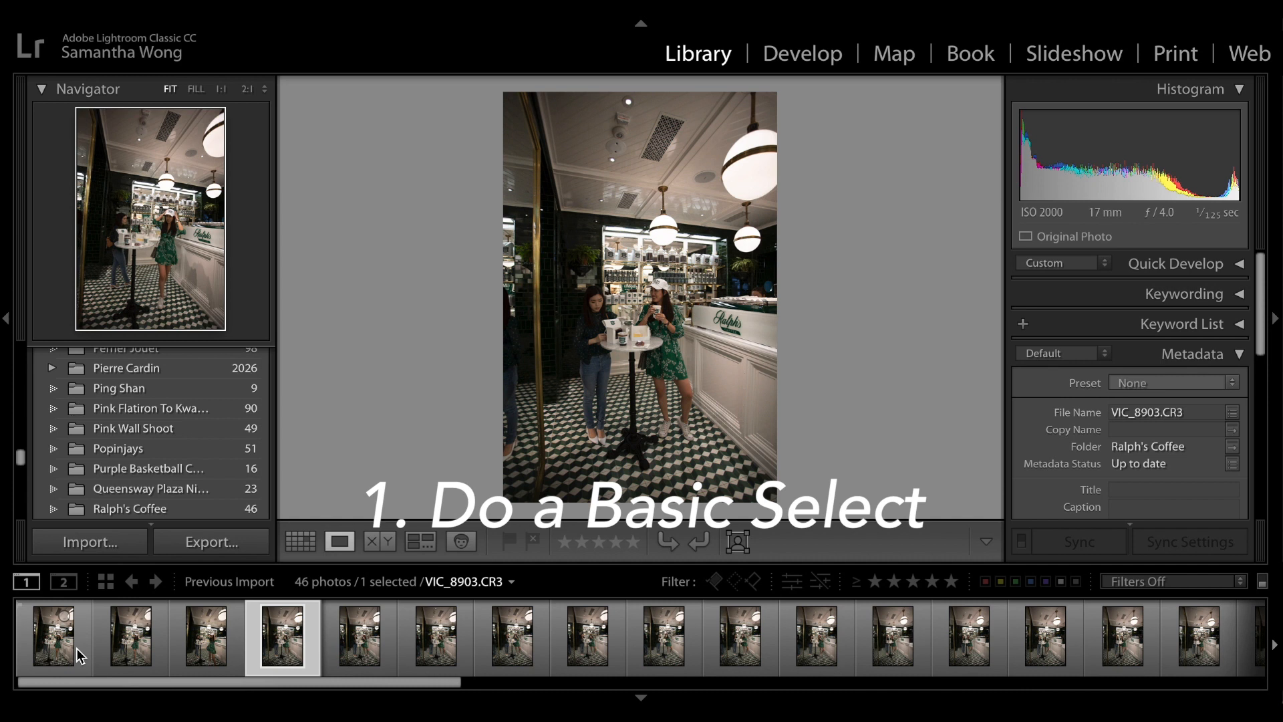
key("Right")
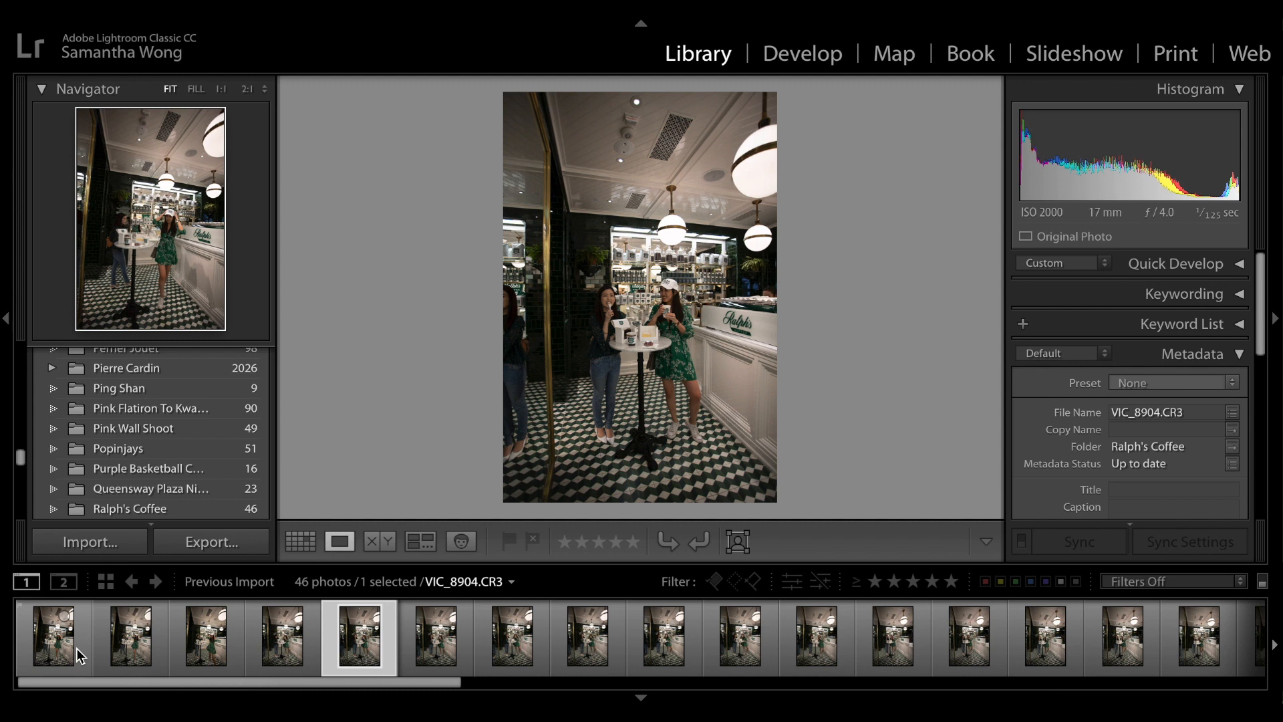
key("1")
key("Right")
key("Right")
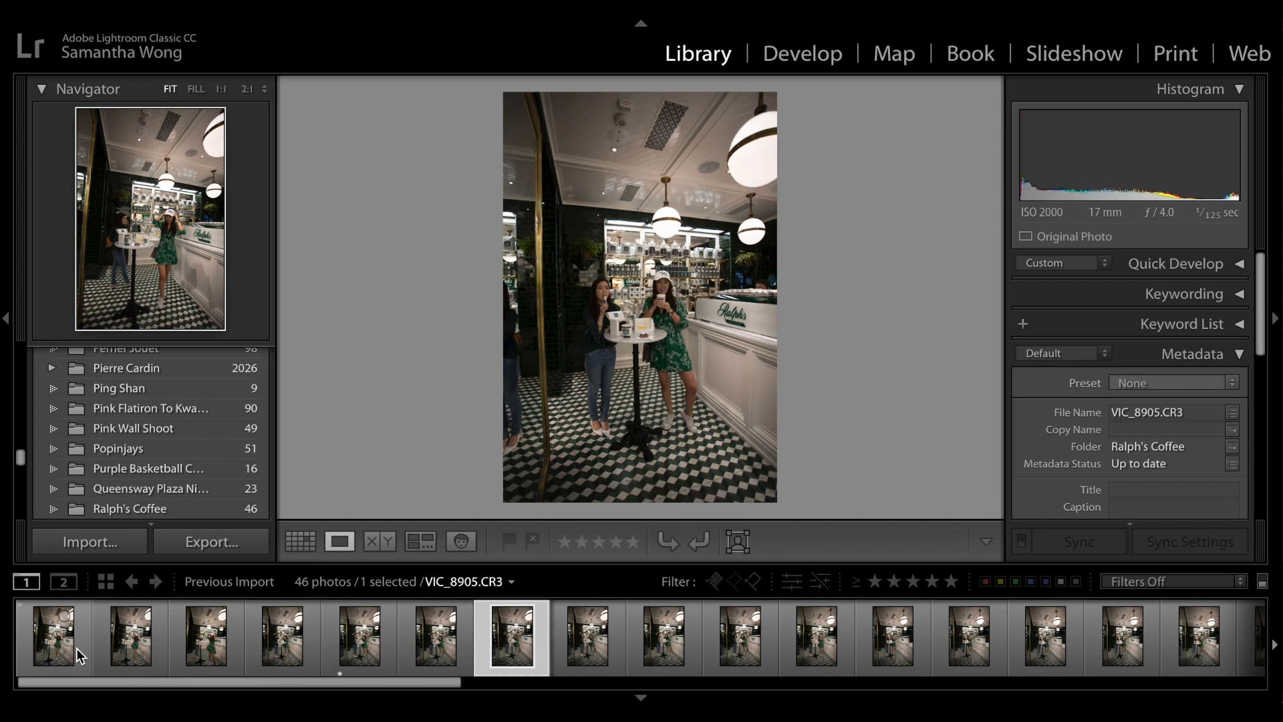
key("1")
Step: Continue through the following photos and give VIC_8910 a one-star rating
key("Right")
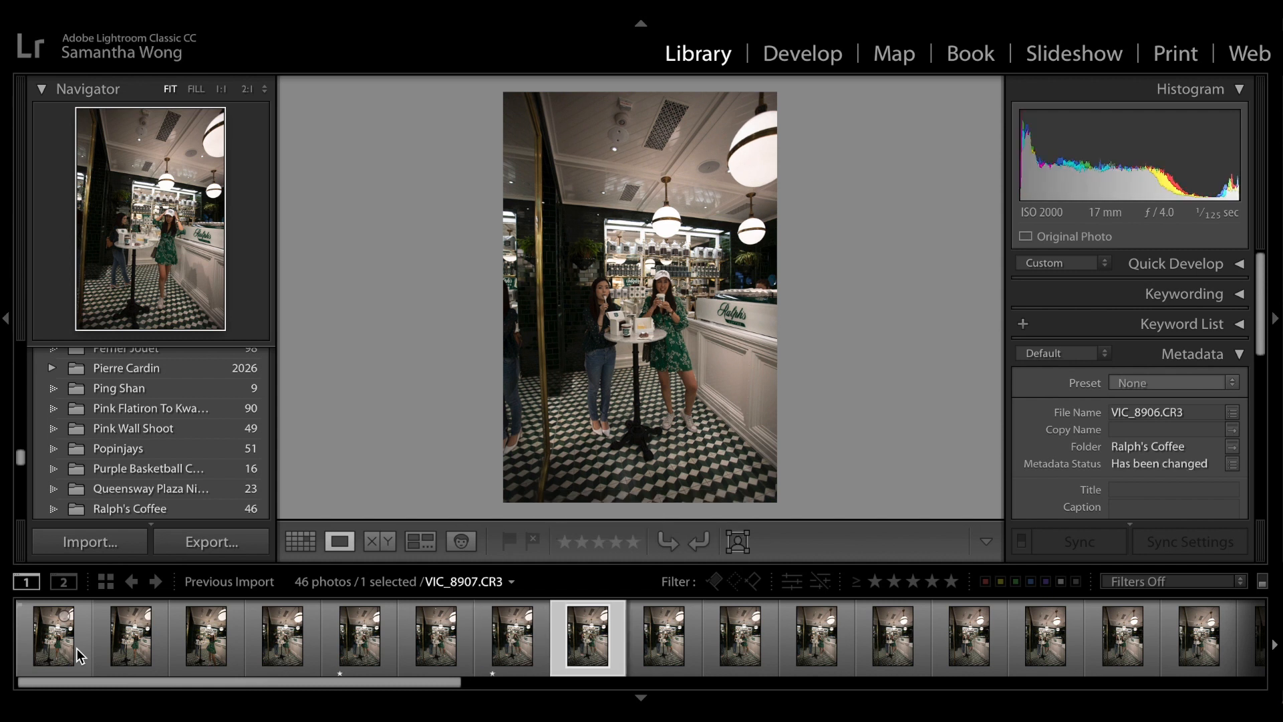
key("Right")
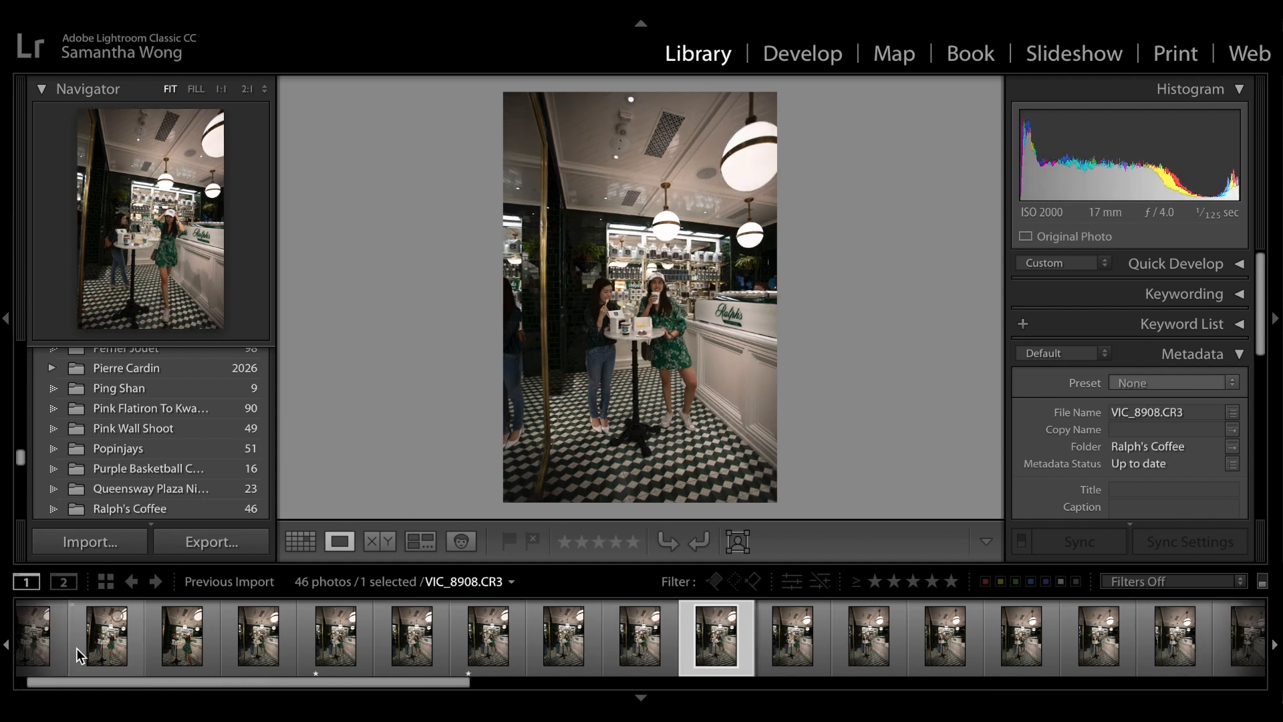
key("Right")
key("Right")
key("1")
Step: Rate the photos VIC_8913, VIC_8914 and VIC_8915 with one star each
key("Right")
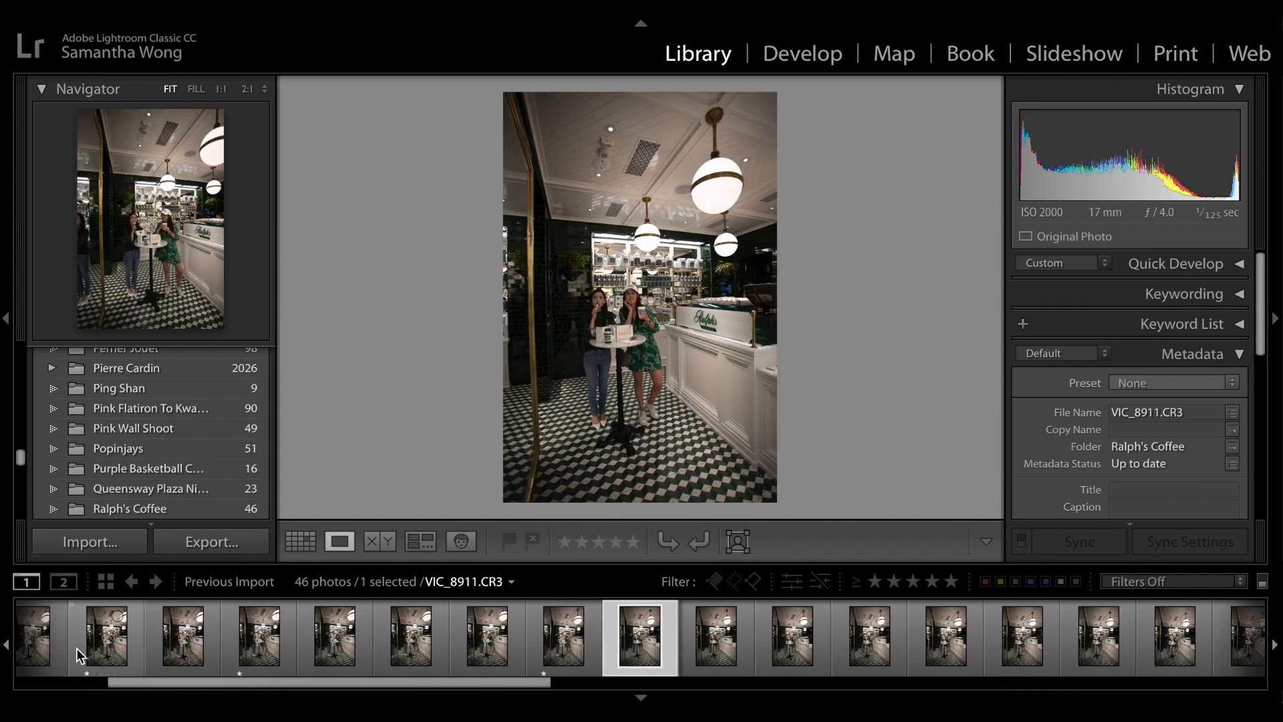
key("Right")
key("Right")
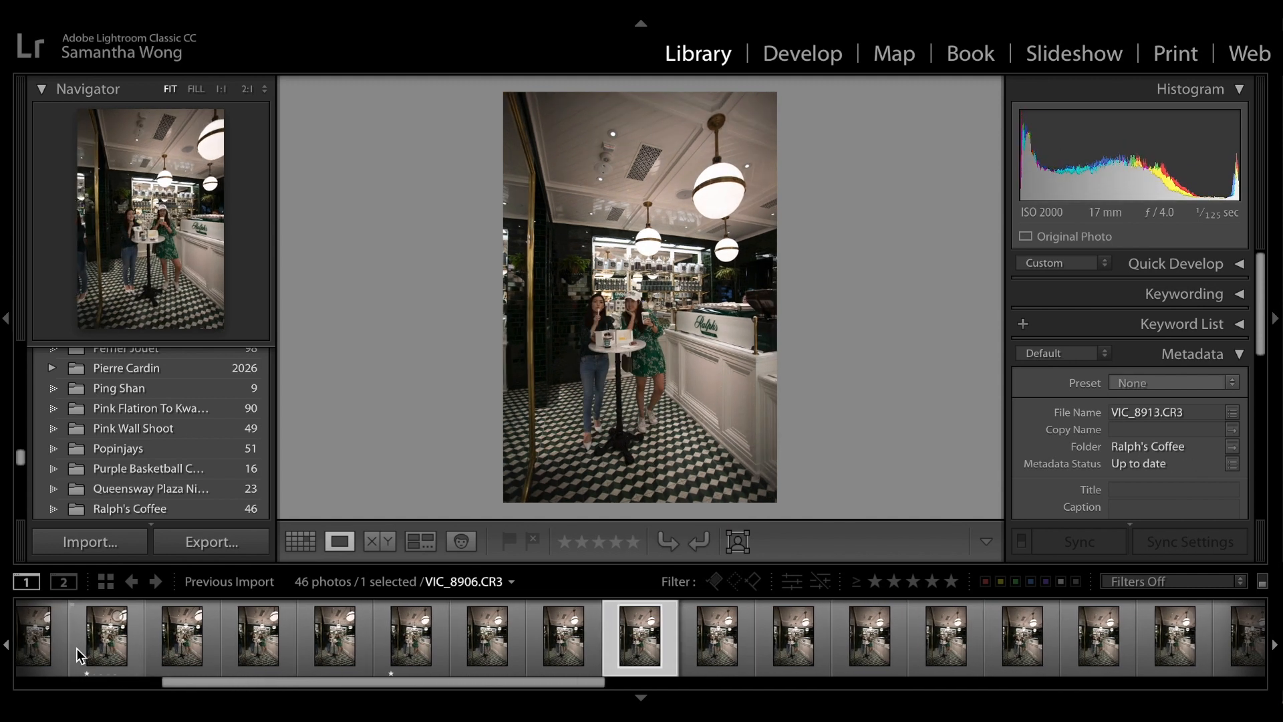
key("1")
key("Right")
key("1")
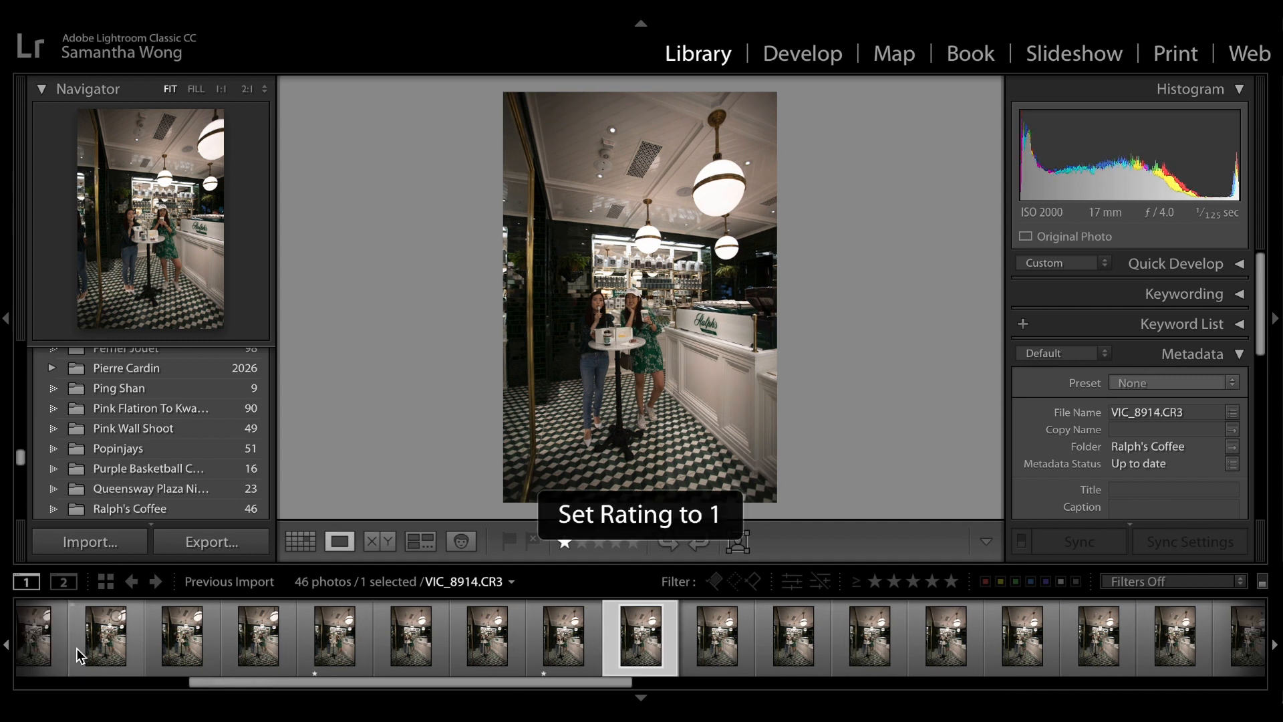
key("Right")
key("1")
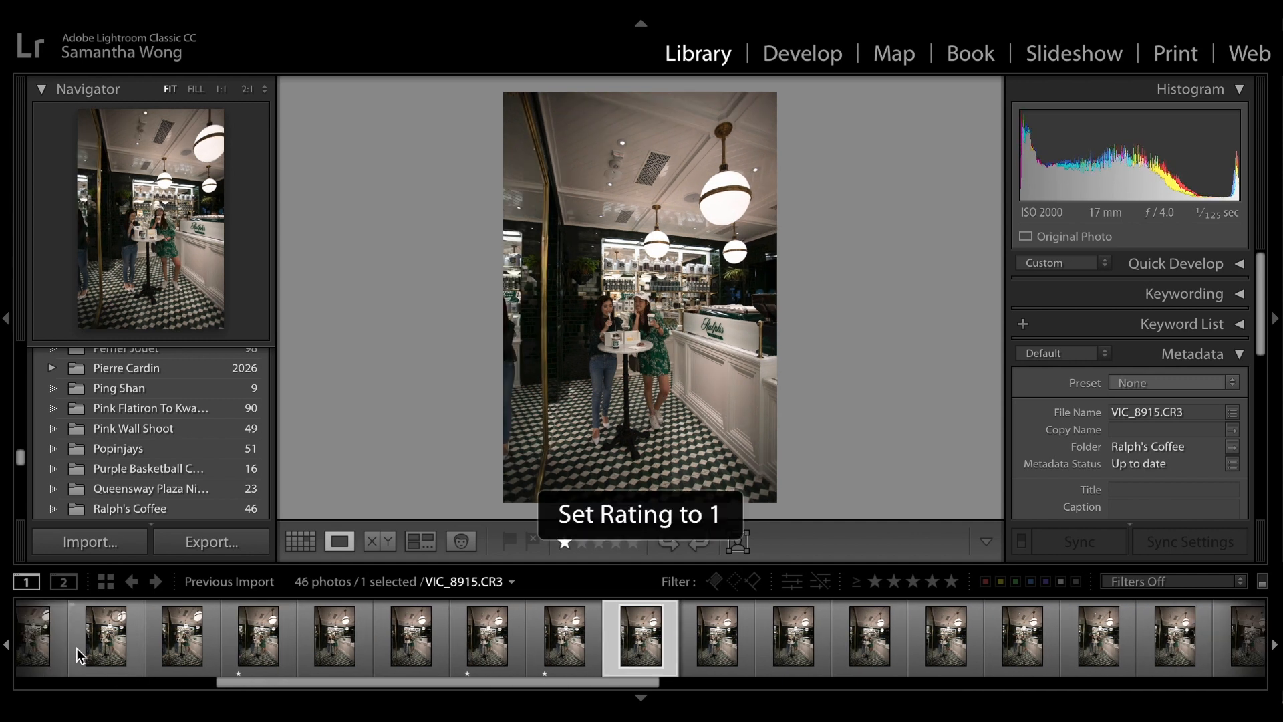
Step: Review the shots after VIC_8915 and give VIC_8919 a one-star rating
key("Right")
key("Right")
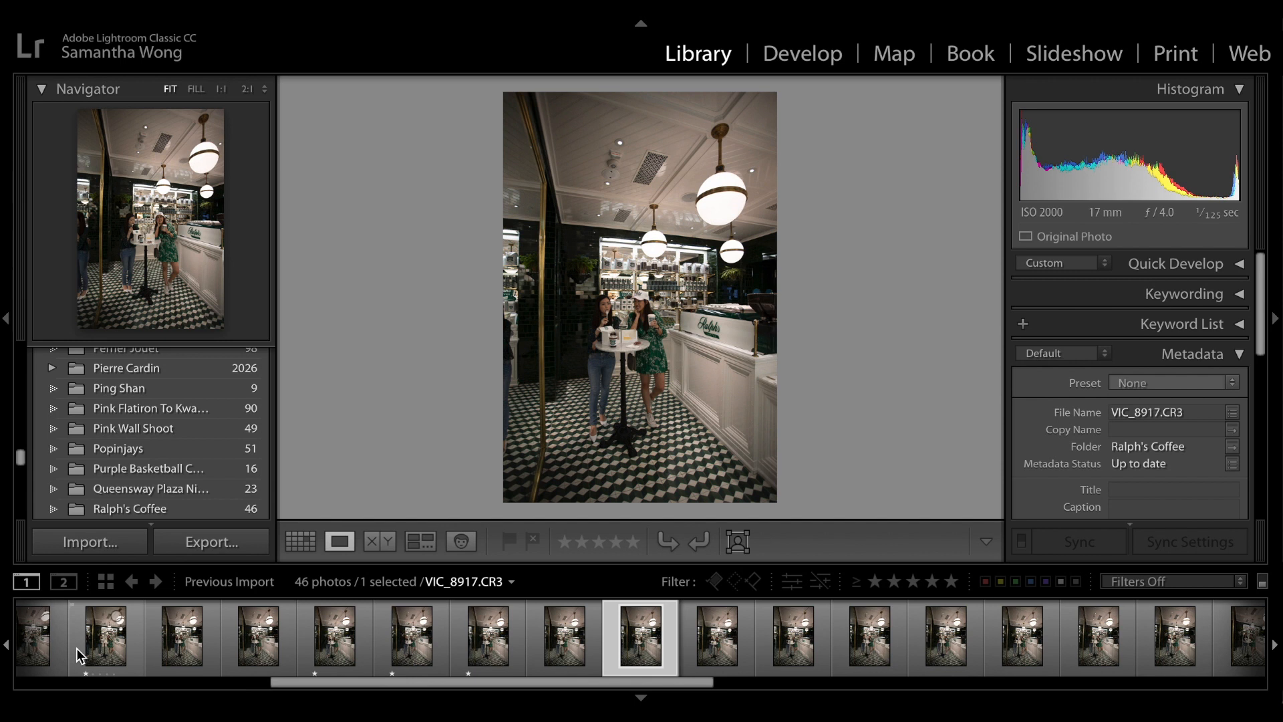
key("Right")
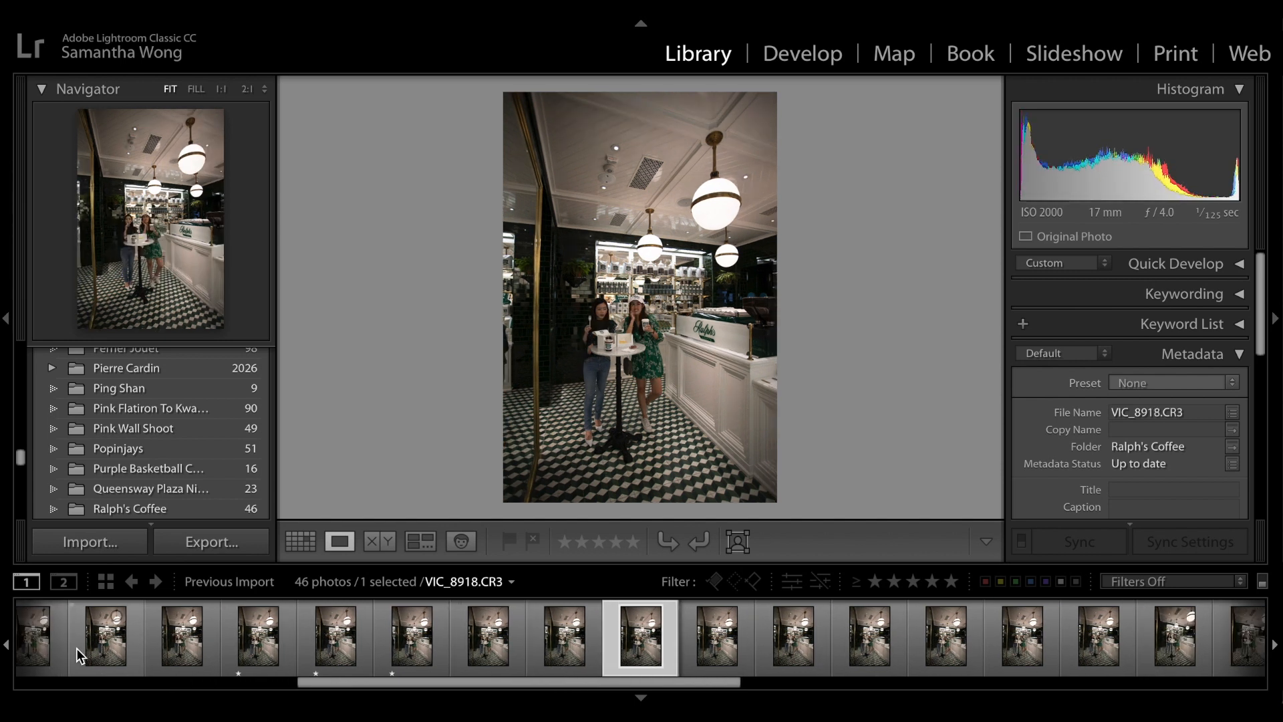
key("Right")
key("1")
Step: Review the remaining still photos up to VIC_8933 and rate the best ones with one star
key("Right")
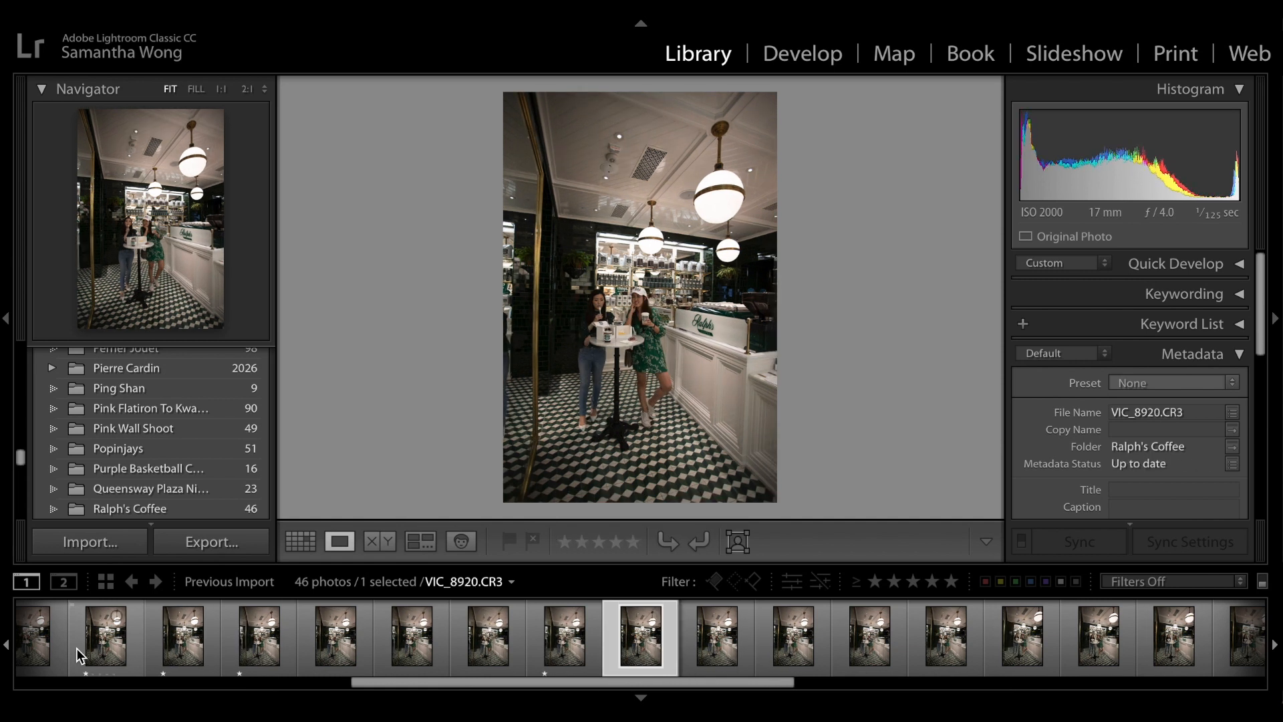
key("Right")
key("1")
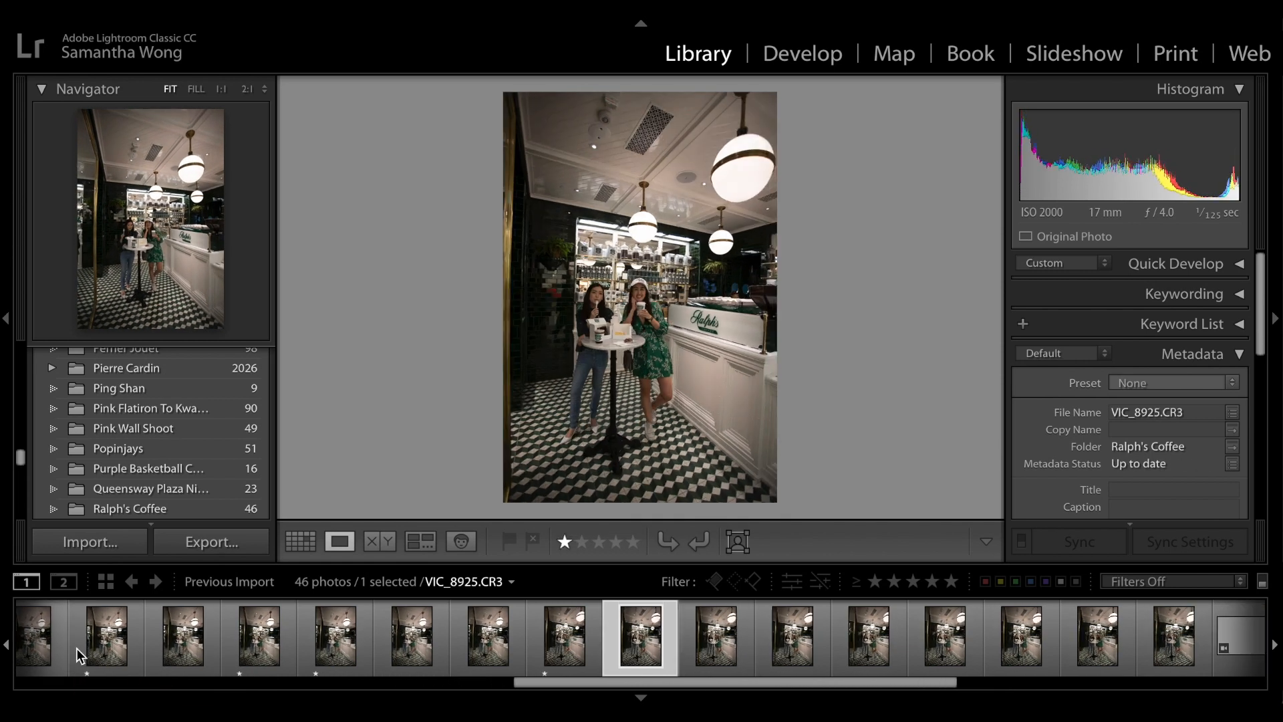
key("Right")
key("Right")
key("Right")
key("Right")
key("Right")
key("Right")
key("1")
key("Right")
Step: Filter the filmstrip to show only photos rated one star or higher
scroll(393, 654, "down", 3)
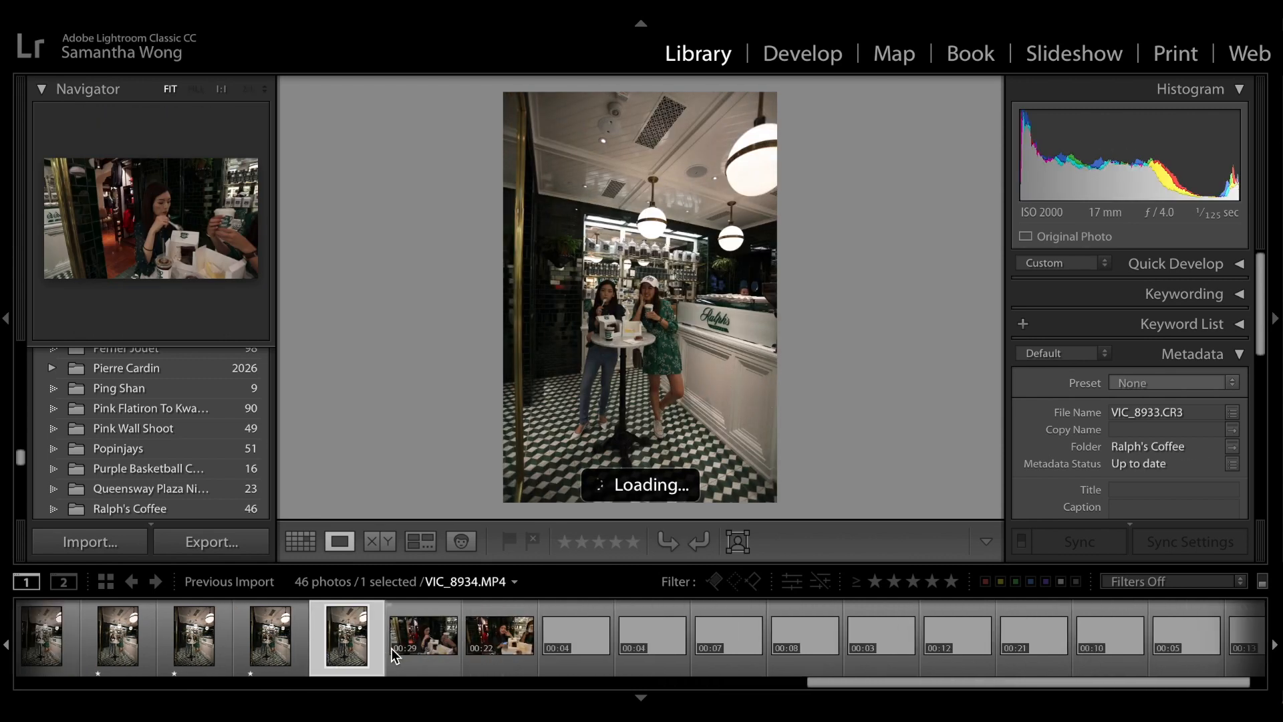
scroll(393, 653, "up", 10)
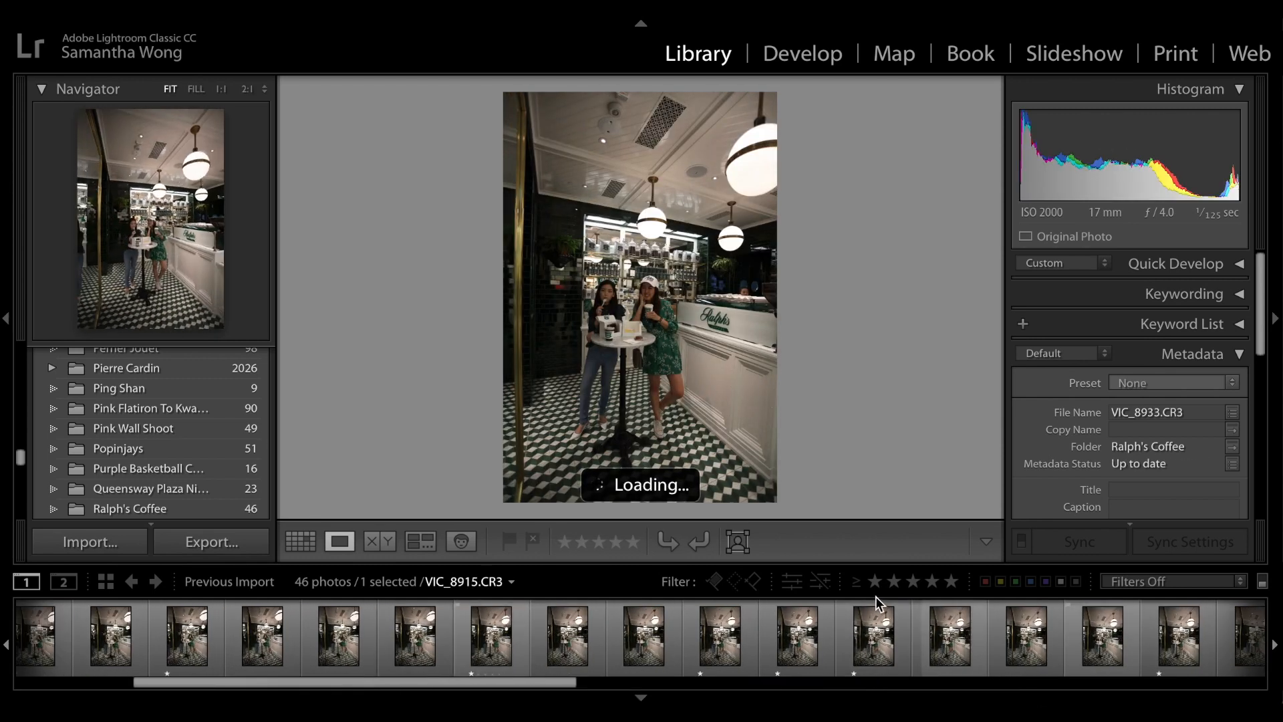
left_click(872, 582)
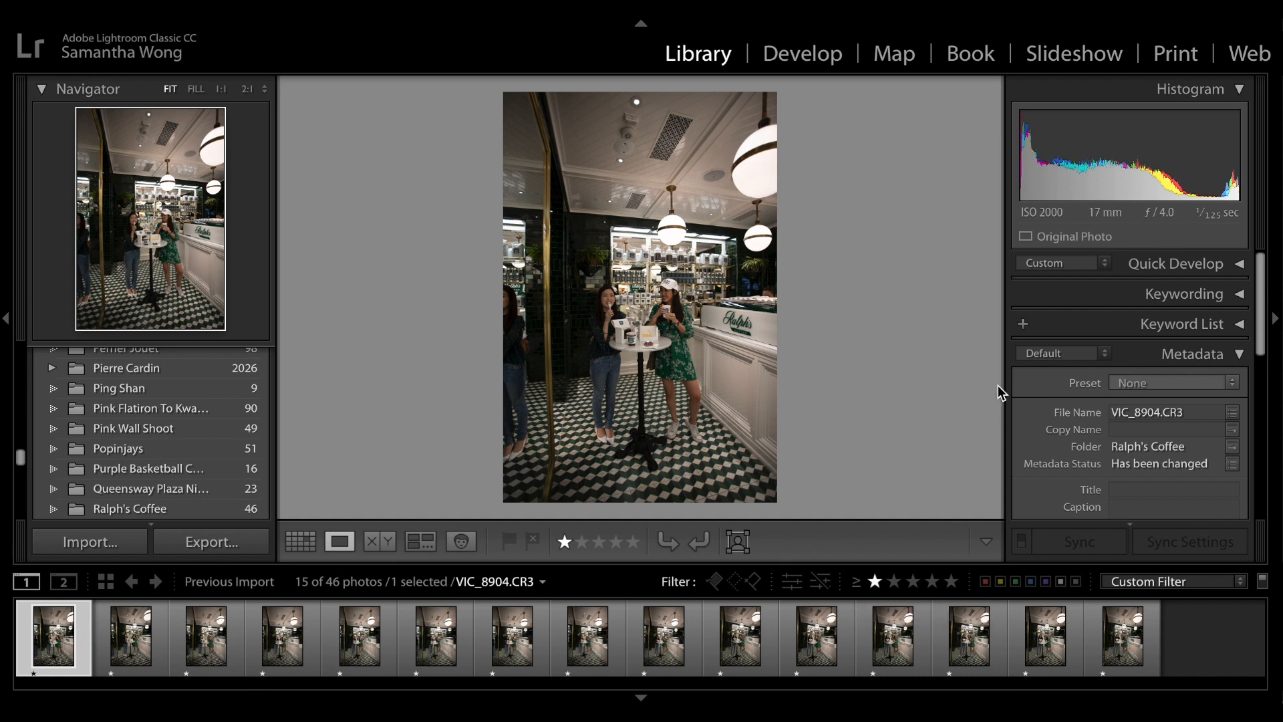
Step: Open VIC_8904 for developing and set its crop aspect ratio to 4 x 5 / 8 x 10
left_click(797, 60)
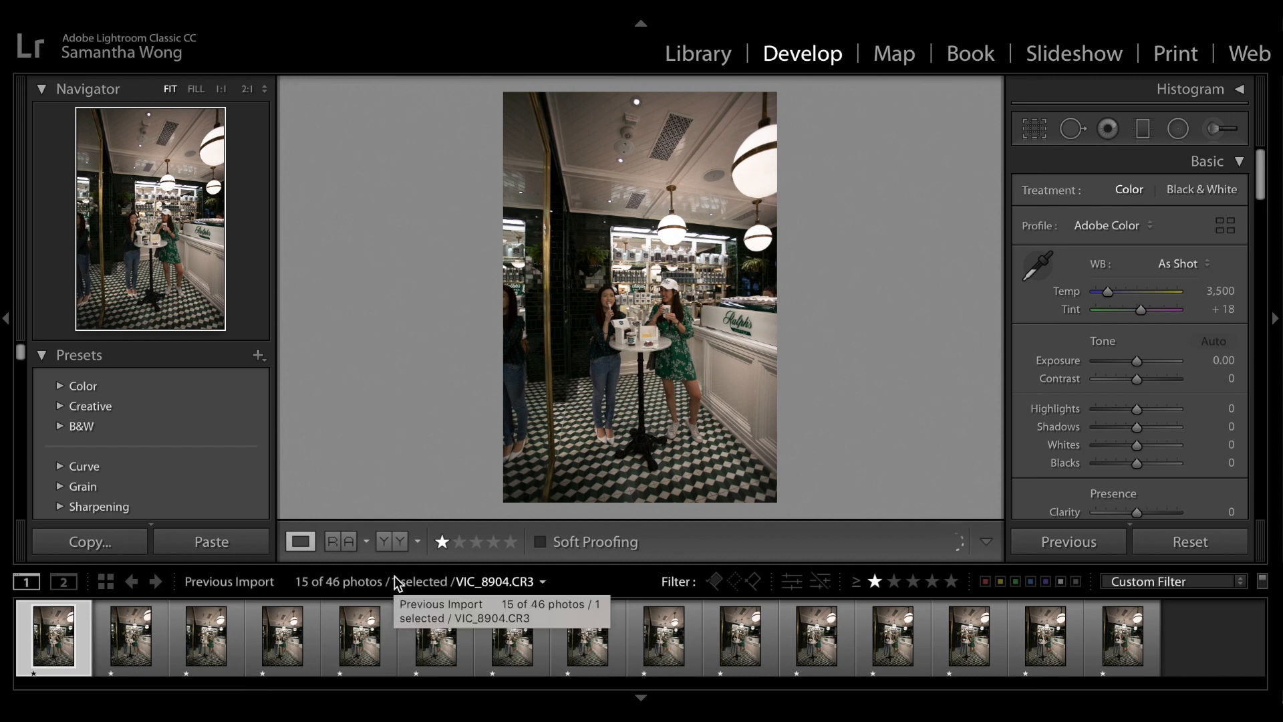
key("r")
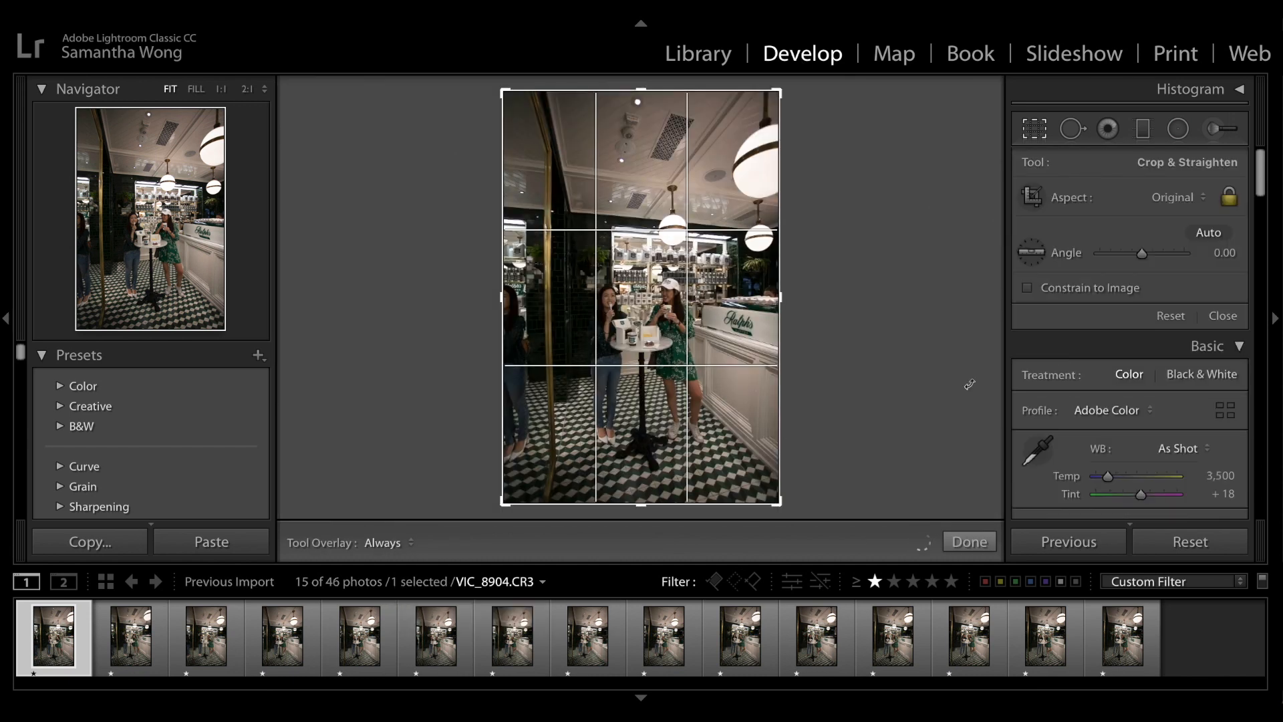
left_click(1169, 199)
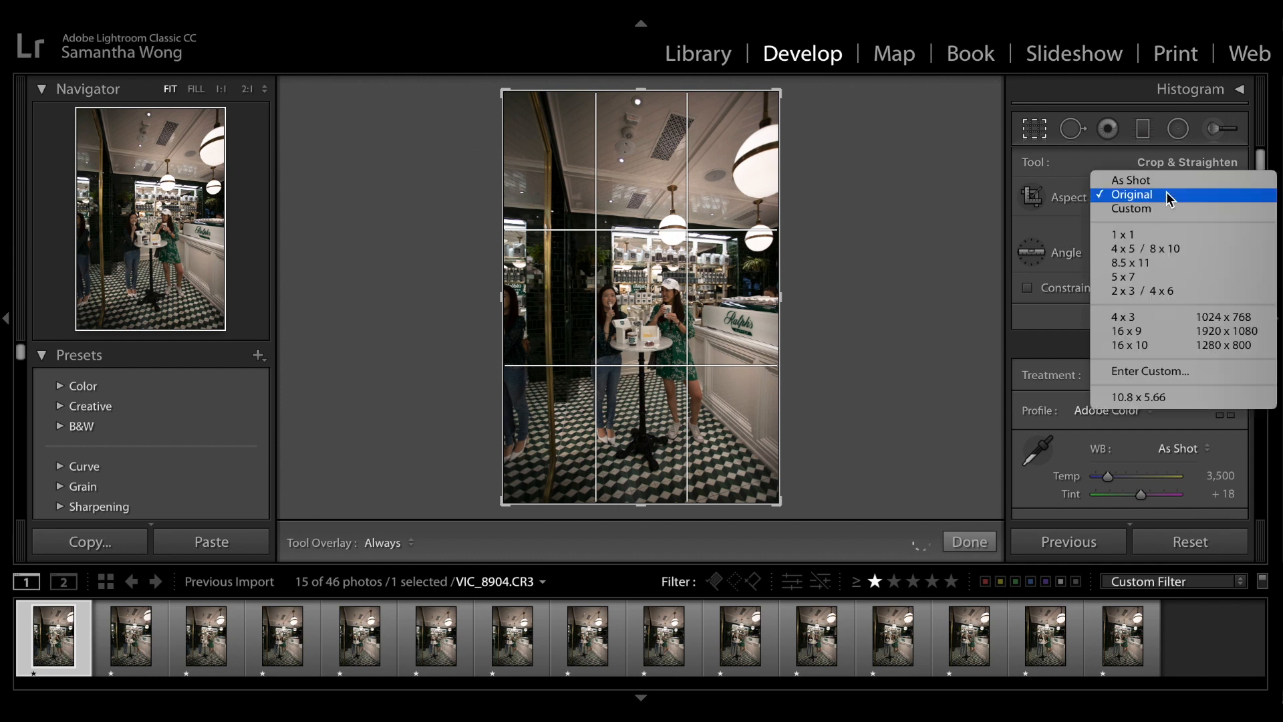
left_click(1166, 248)
Step: Straighten the photo by 0.60 degrees, reposition and slightly tighten the crop around the two women, and apply it
left_click_drag(692, 287, 694, 271)
left_click_drag(811, 123, 811, 121)
left_click_drag(505, 126, 509, 130)
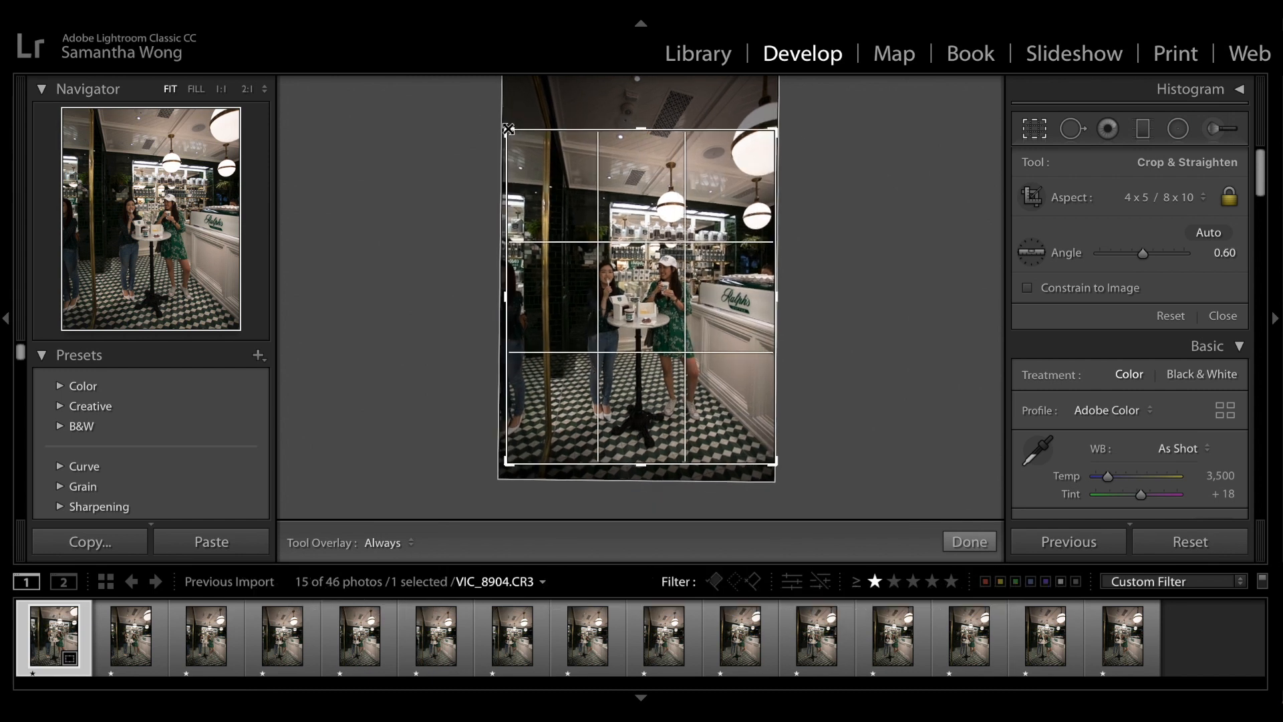
left_click_drag(775, 128, 773, 131)
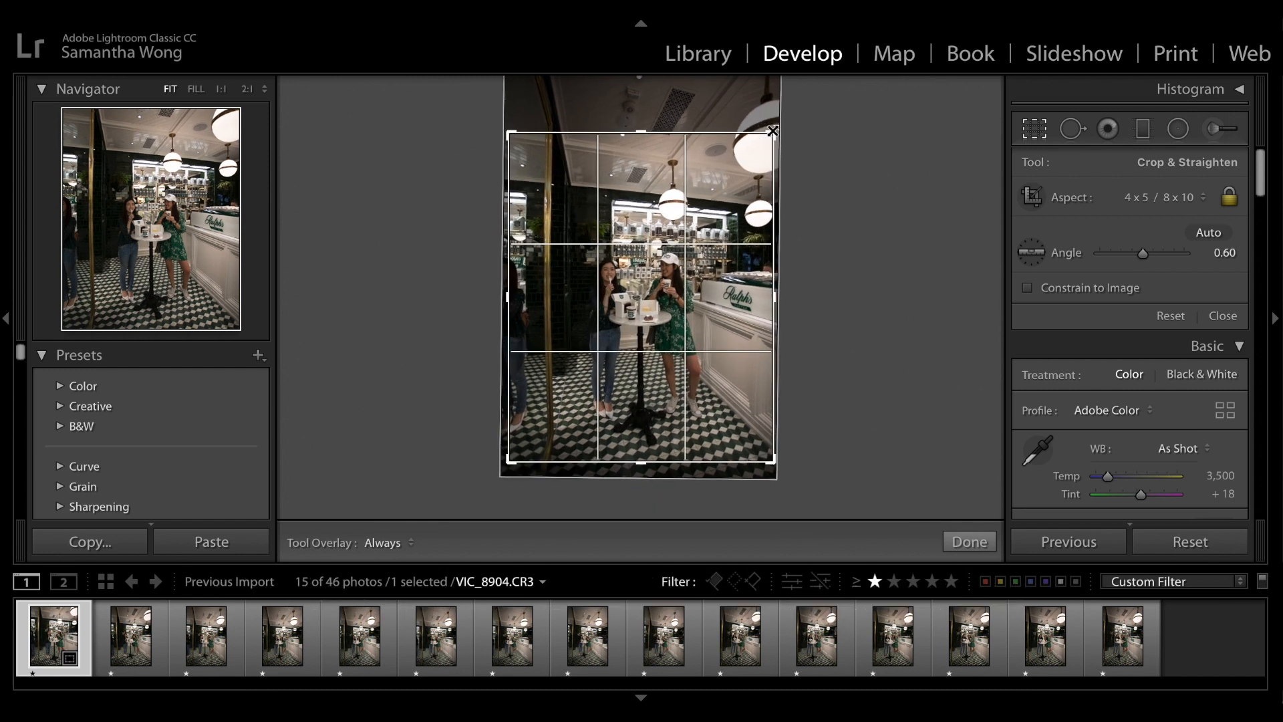
key("Return")
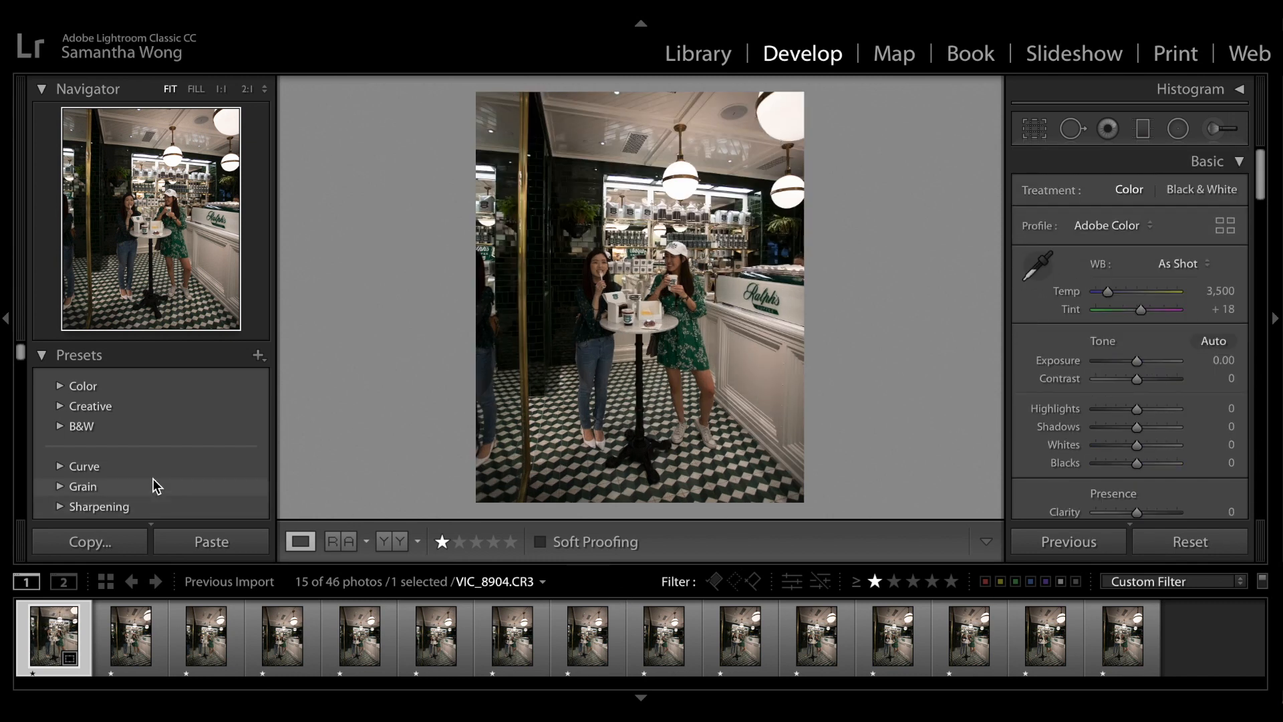
Step: Try the Classic SamisHomeKong preset on the cropped photo and undo it
scroll(153, 486, "down", 15)
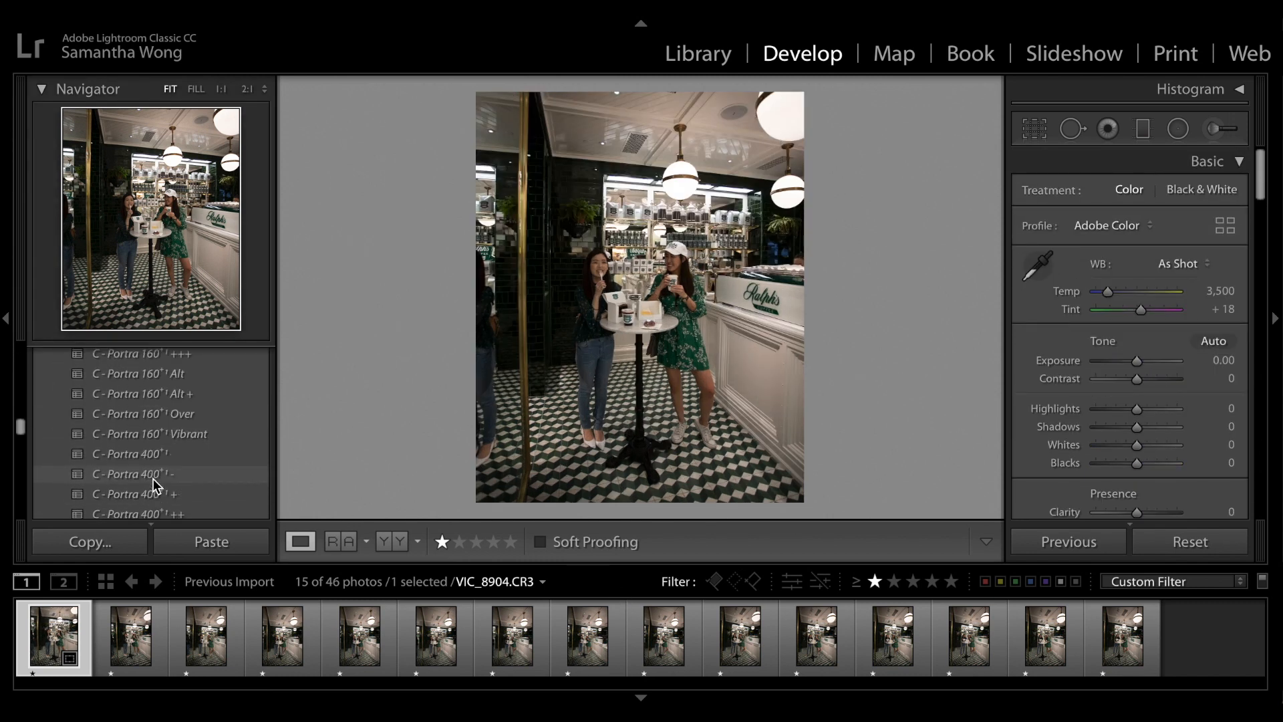
scroll(153, 486, "down", 10)
scroll(252, 495, "up", 1)
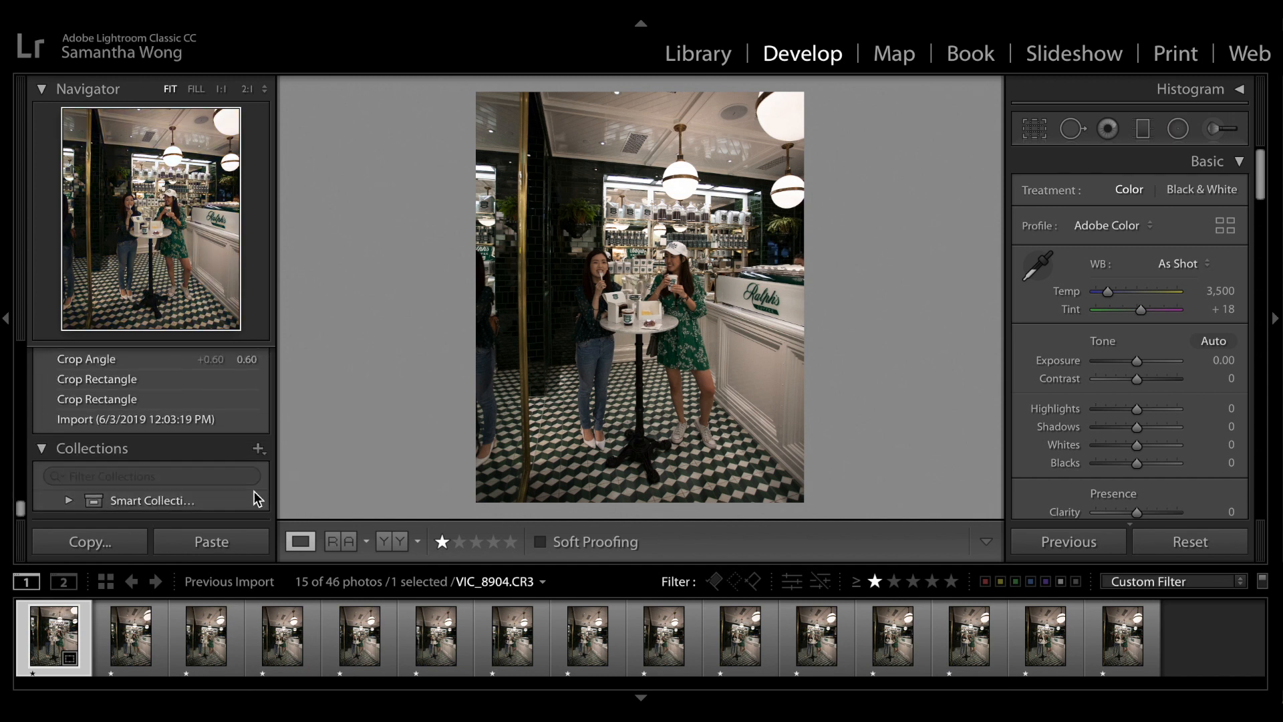
scroll(142, 468, "up", 2)
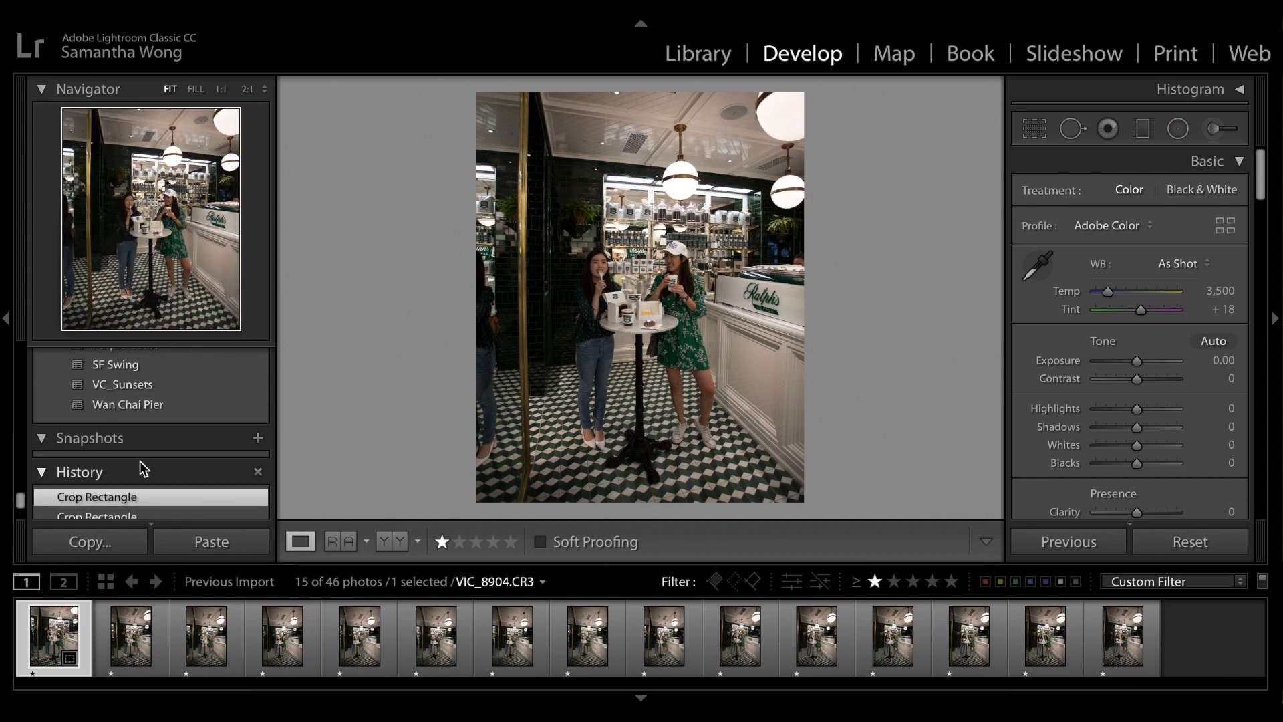
scroll(101, 379, "up", 2)
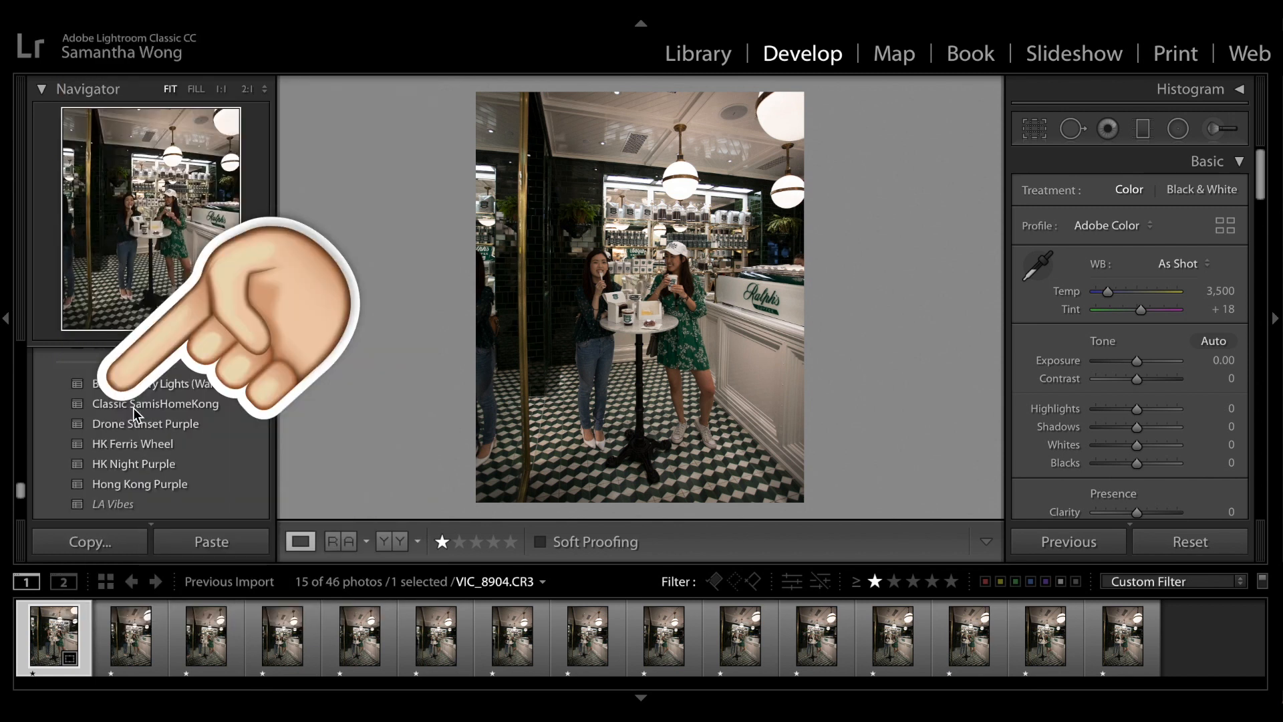
mouse_move(134, 412)
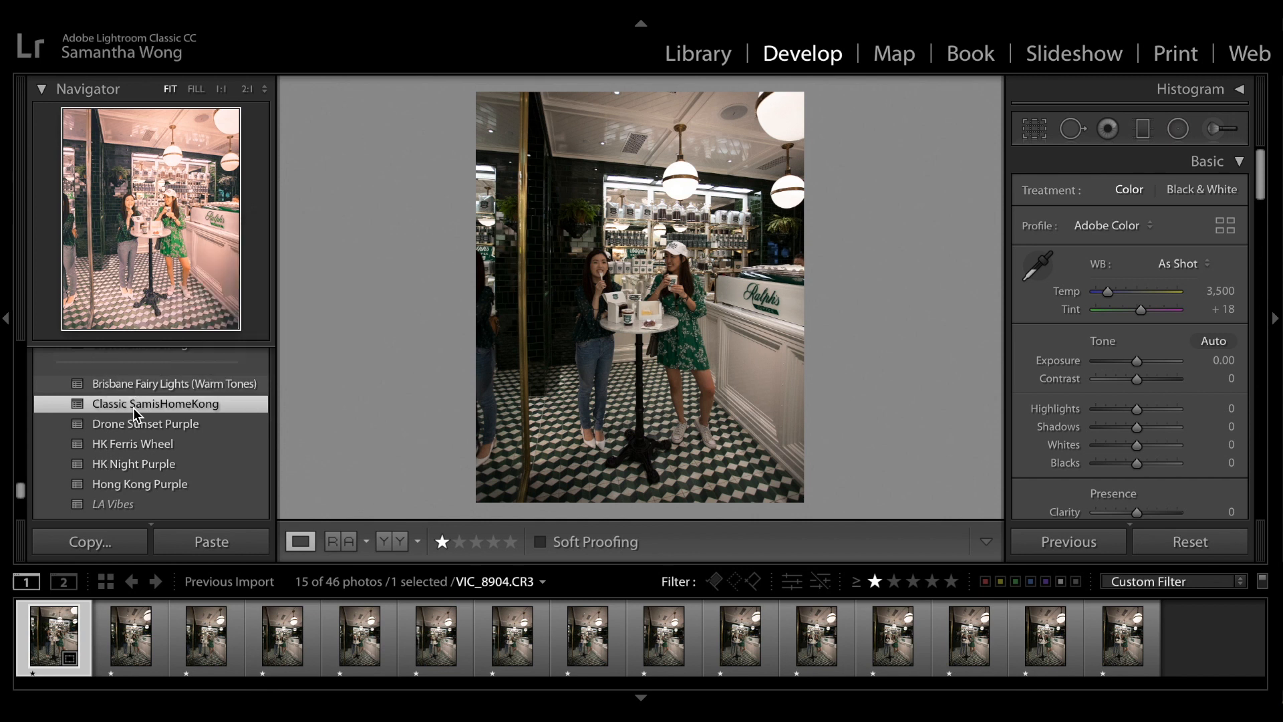
left_click(133, 409)
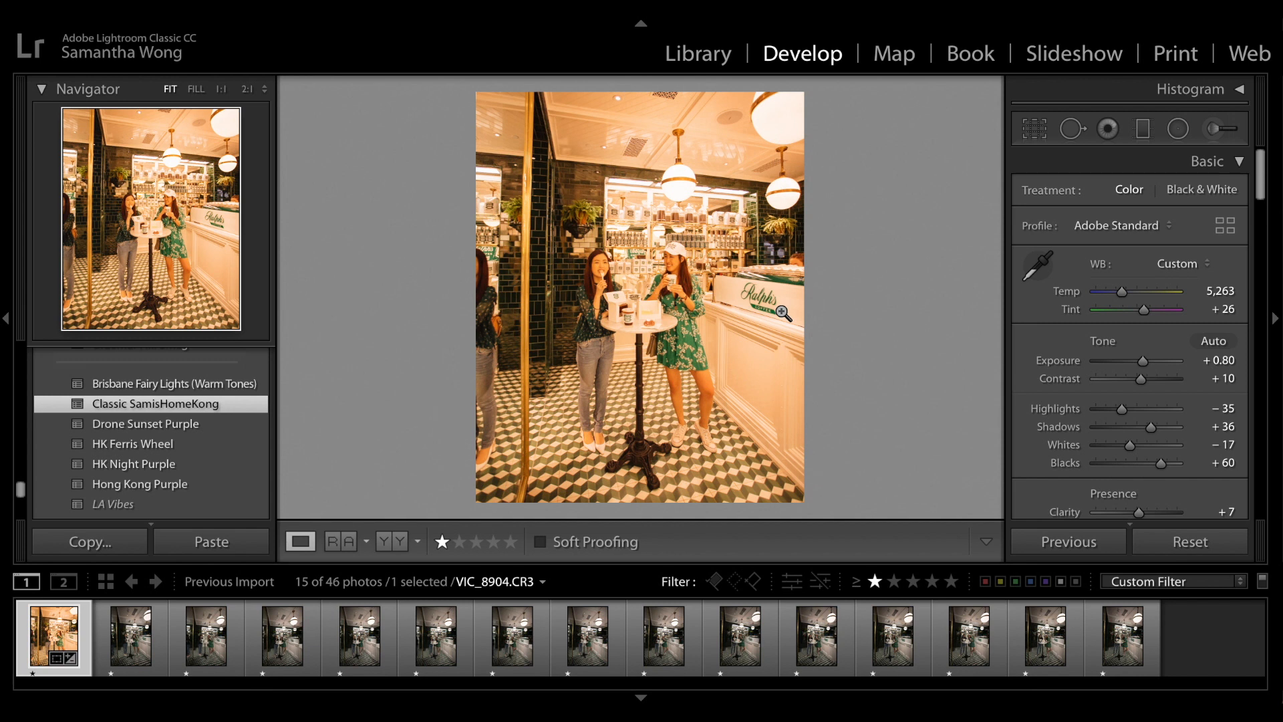
key("ctrl+z")
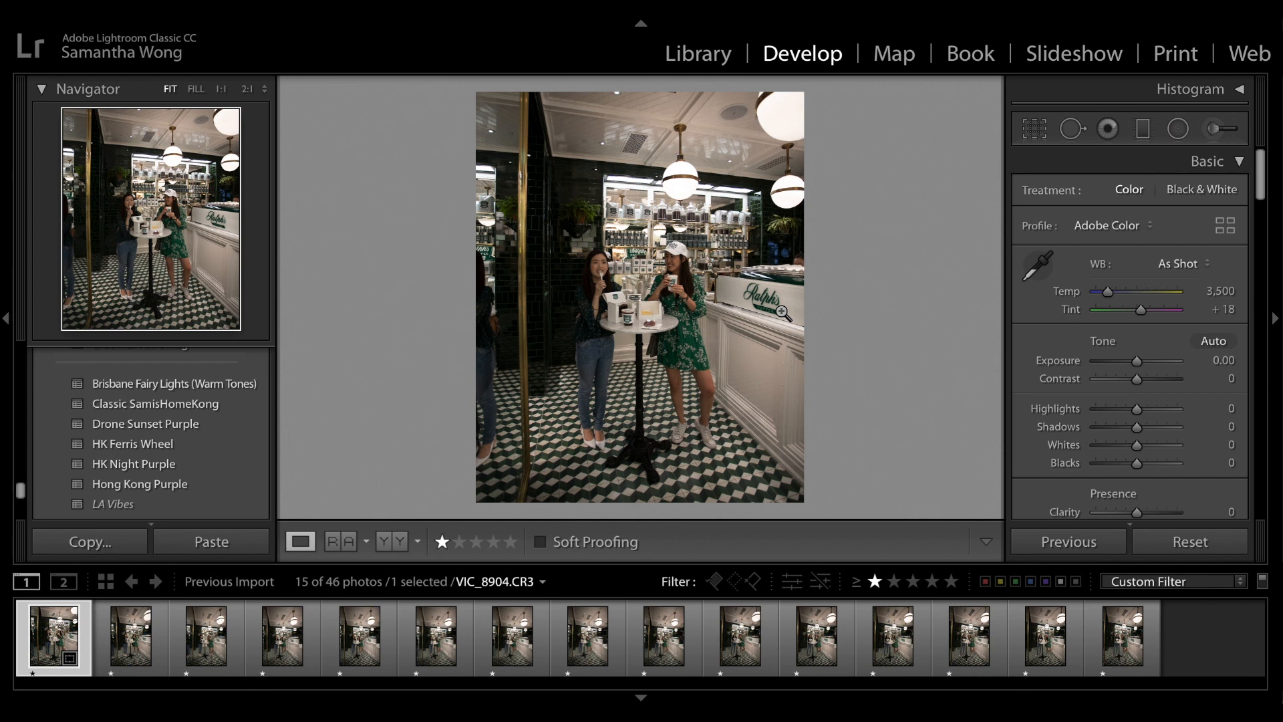
Step: Set the photo's Exposure to +0.40, Contrast to +6 and Highlights to −30
key("equal")
key("equal")
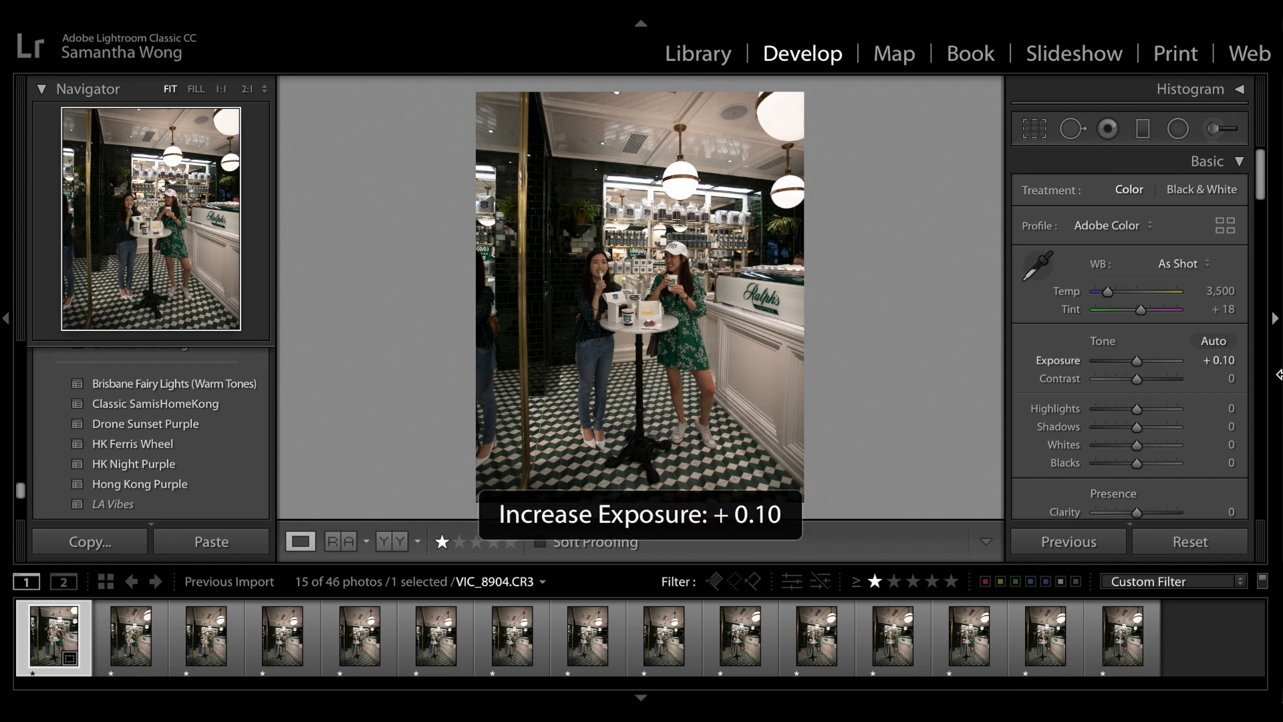
key("equal")
key("equal")
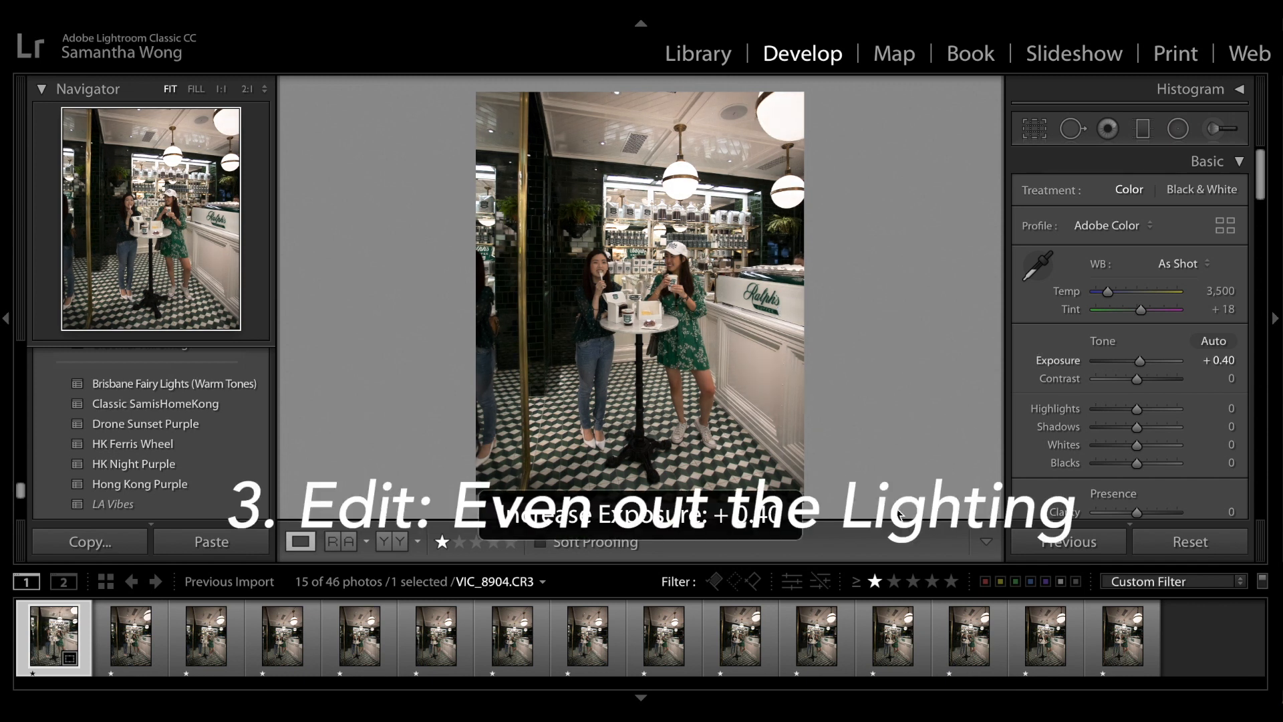
scroll(1156, 352, "down", 1)
left_click_drag(1208, 361, 1201, 392)
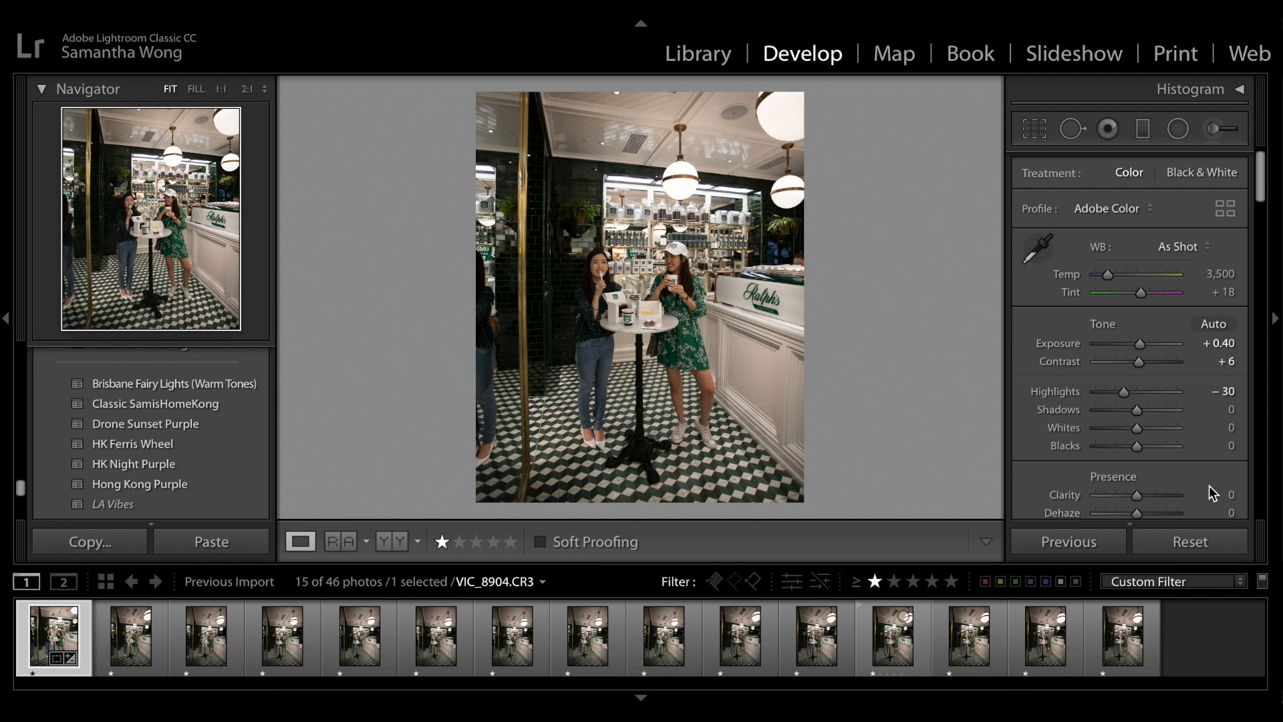
Step: Set Shadows to +19, Whites to −24 and Blacks to +35, and check the dark wall tiles at 1:1
left_click_drag(1220, 405, 1214, 450)
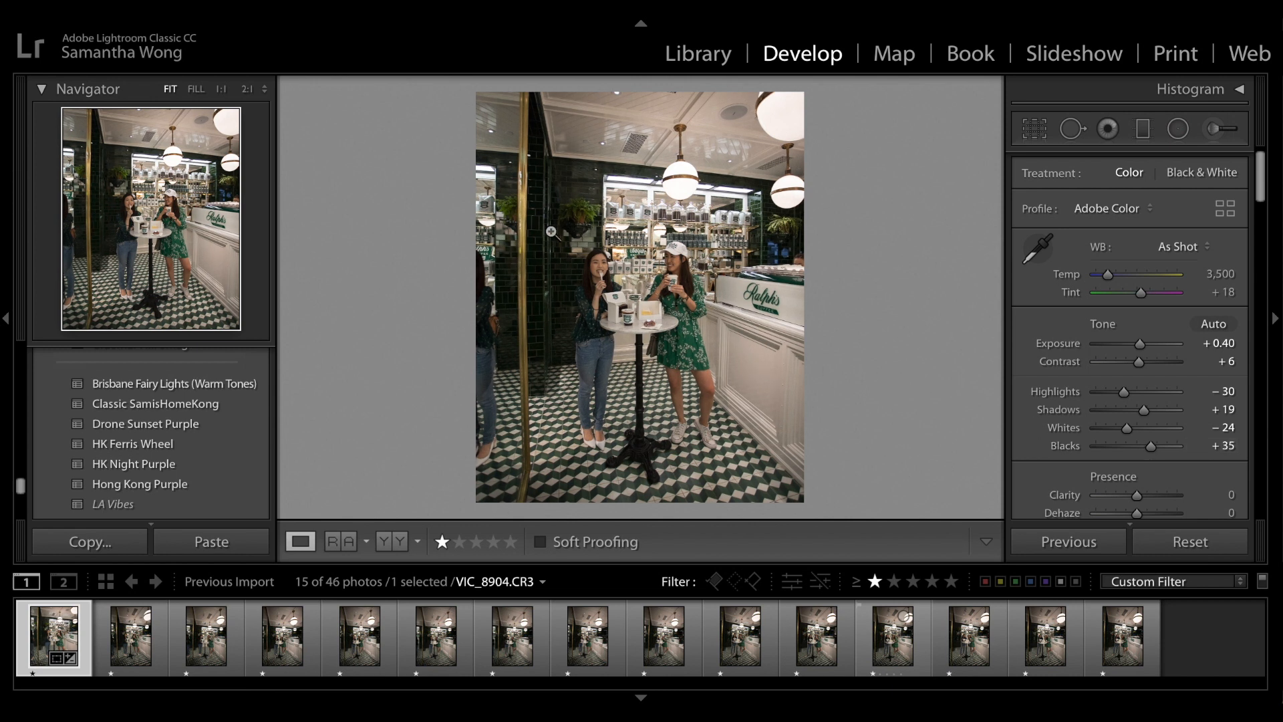
left_click(553, 229)
left_click_drag(653, 339, 631, 167)
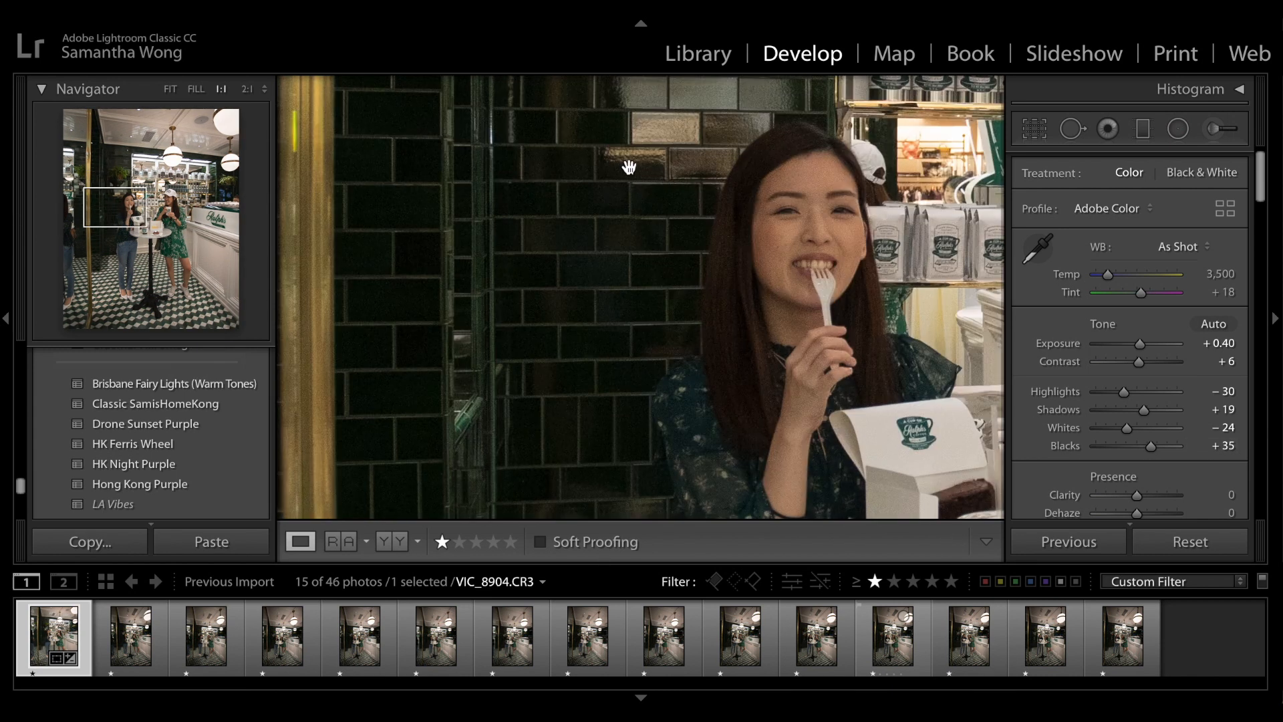
left_click(624, 295)
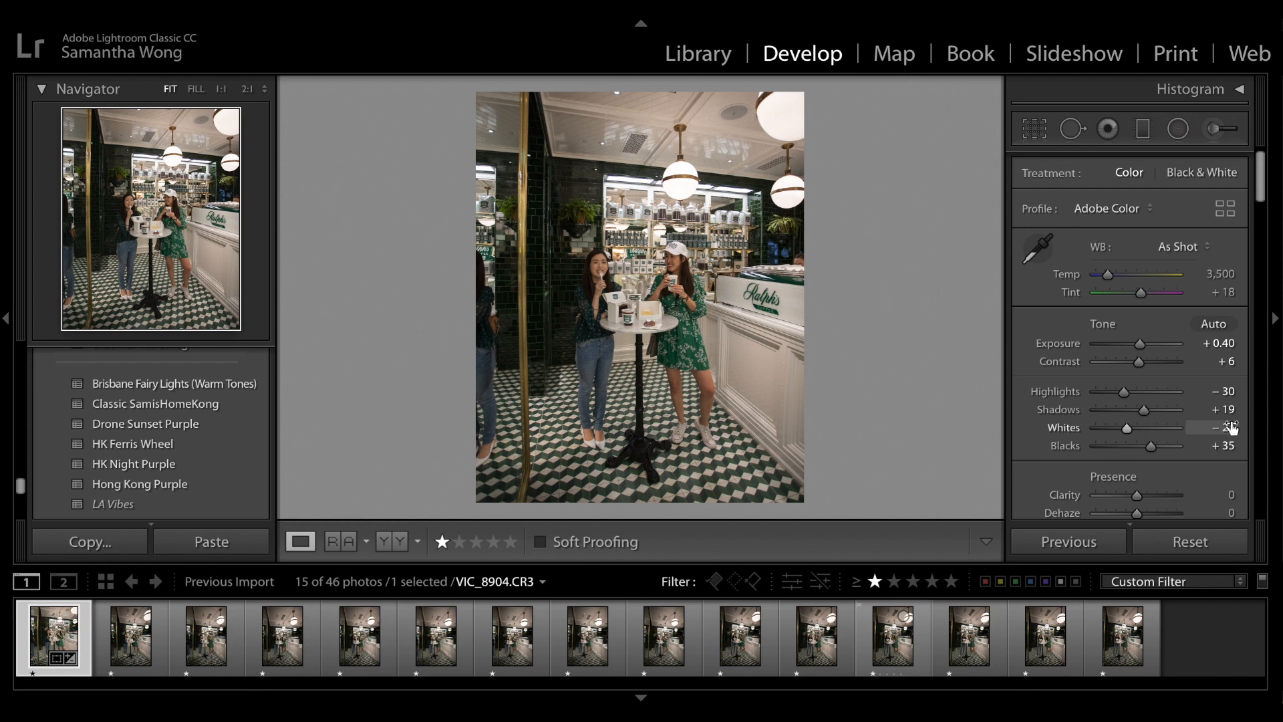
Step: Set Blacks to +43, Clarity to +4, Dehaze to +14, Vibrance to +25 and Saturation to +3
left_click_drag(1214, 444, 1219, 445)
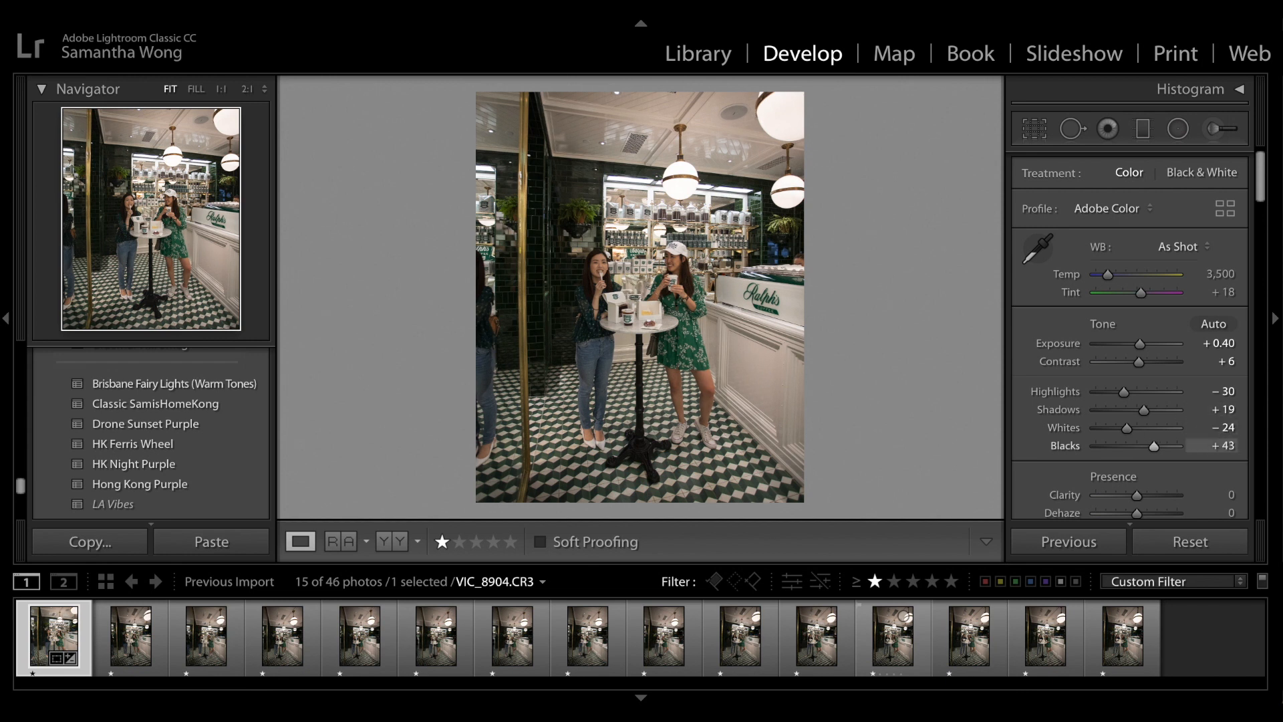
scroll(1212, 445, "down", 1)
scroll(1212, 445, "down", 2)
left_click_drag(1213, 401, 1213, 435)
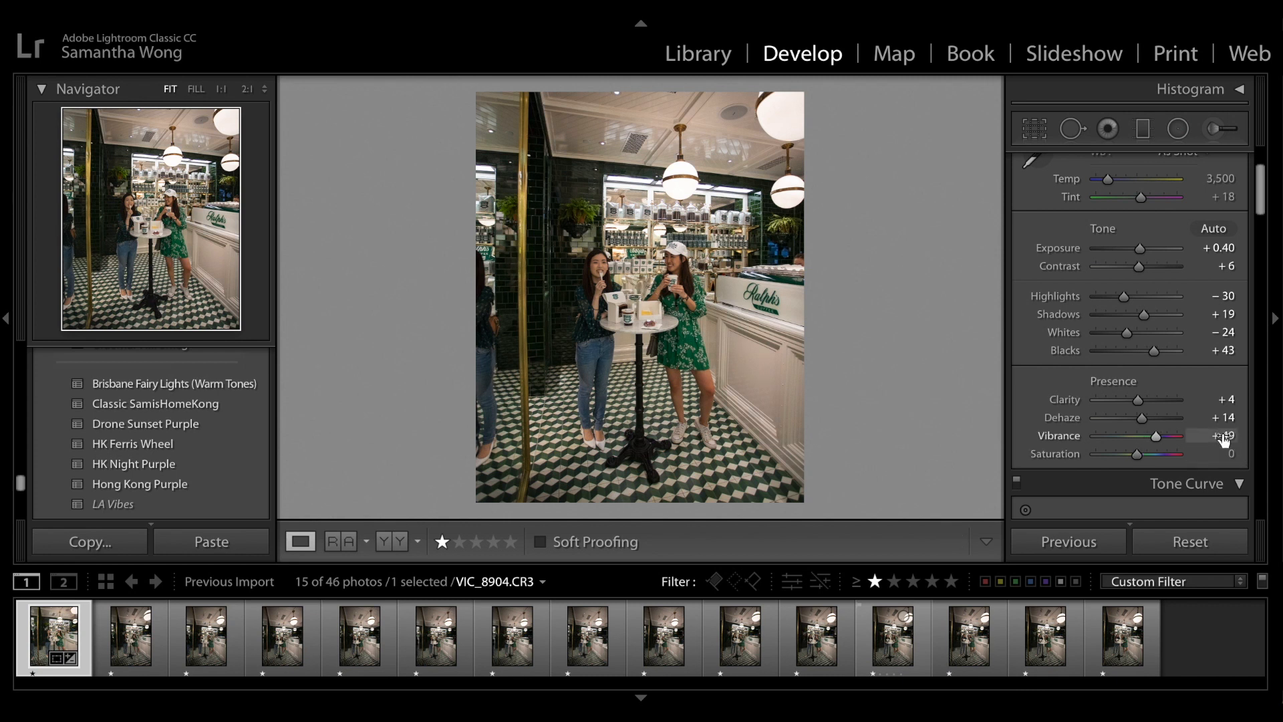
mouse_move(1222, 433)
left_mouse_down()
mouse_move(1237, 433)
mouse_move(1214, 433)
left_mouse_up()
left_click_drag(1212, 453, 1213, 453)
Step: Set the Tone Curve's Highlights to −25, Lights to −15, Darks to +14 and Shadows to +8, and raise Exposure to +0.50
left_click(1236, 483)
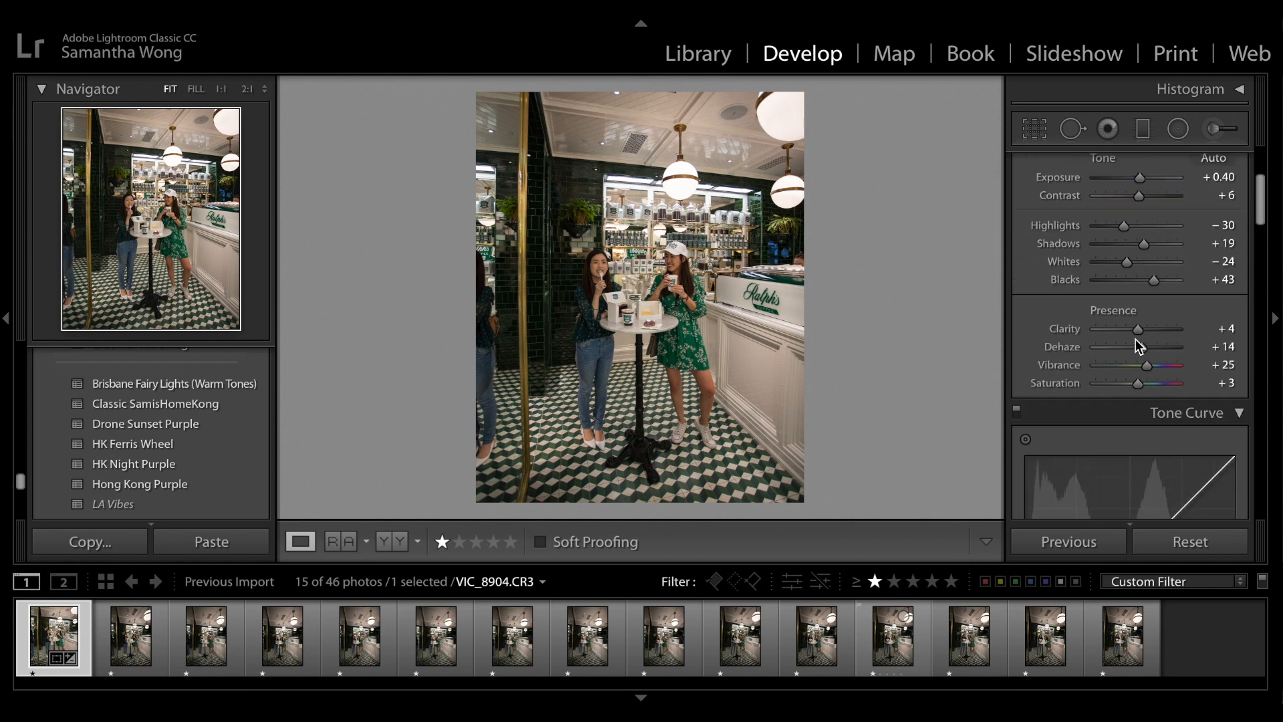
scroll(1136, 340, "down", 6)
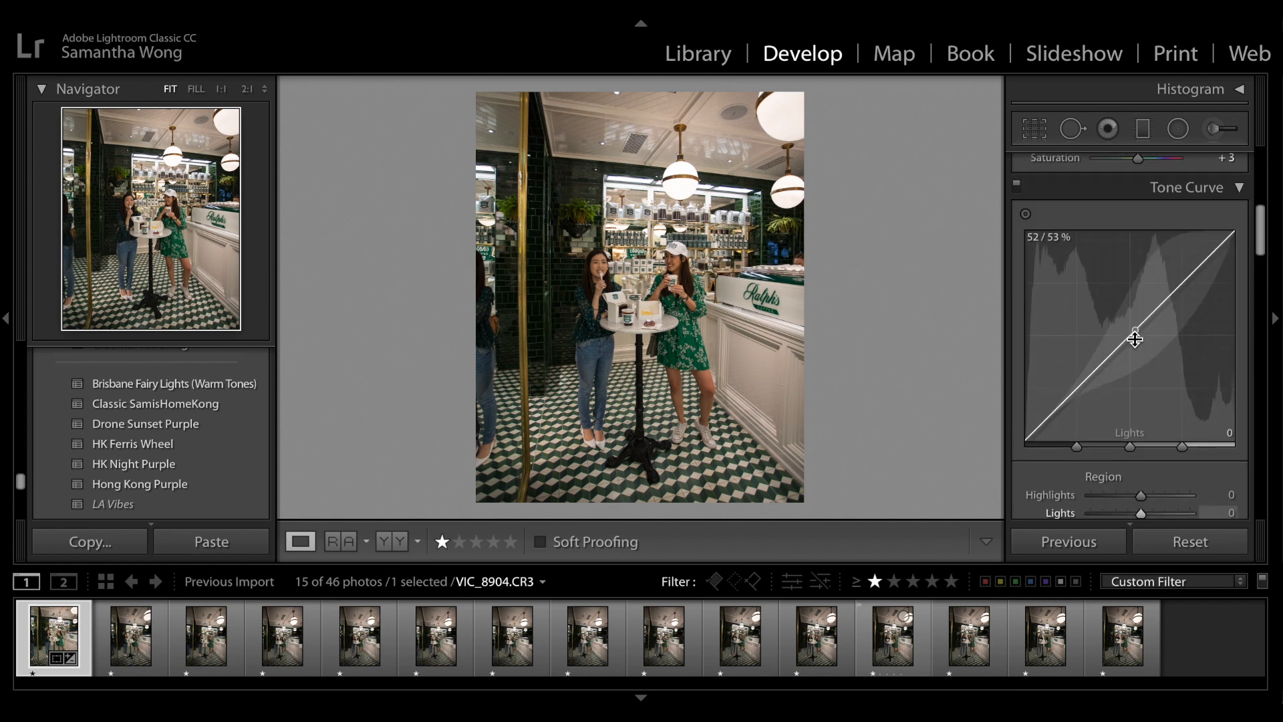
left_click_drag(1227, 330, 1220, 330)
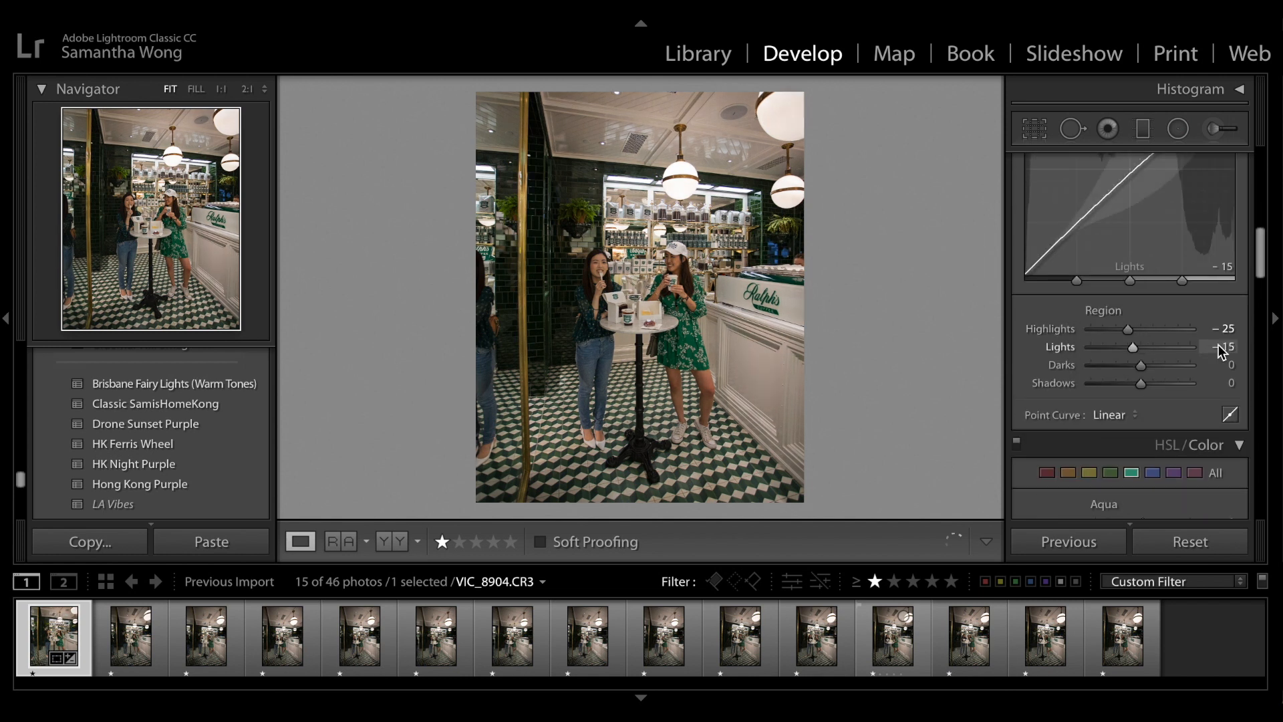
scroll(1215, 344, "up", 5)
scroll(1218, 345, "down", 5)
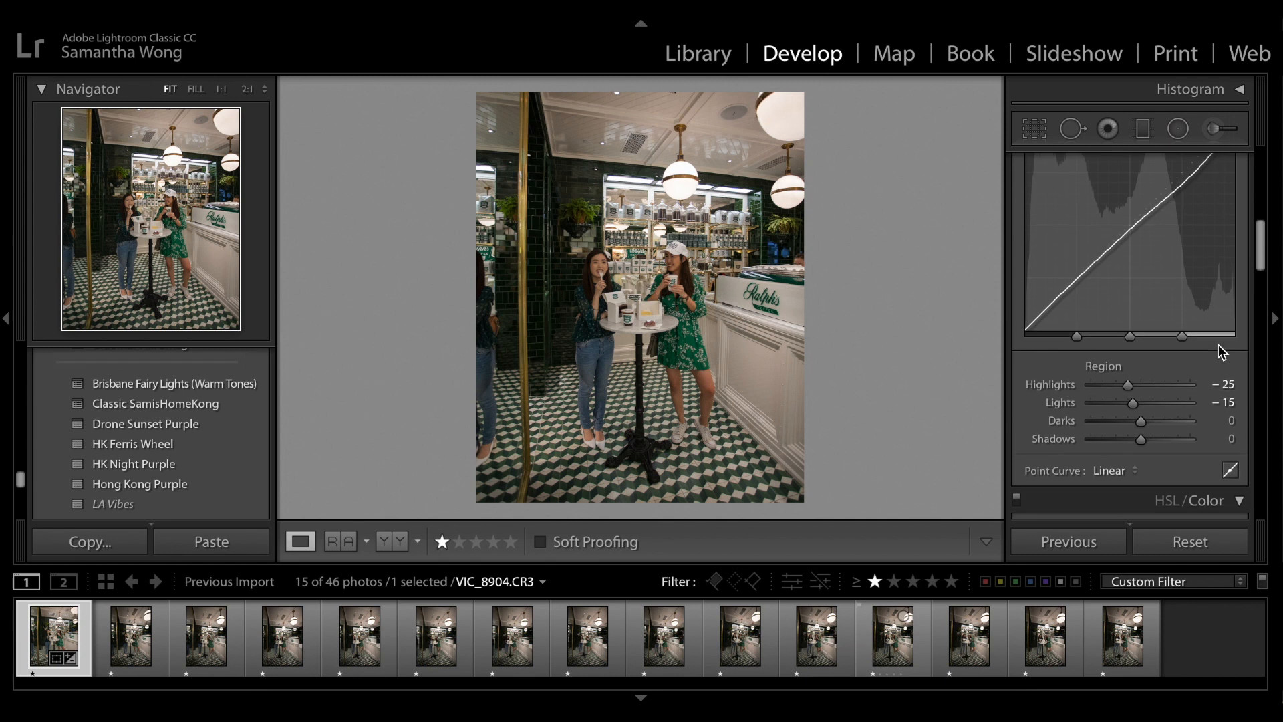
left_click_drag(1217, 387, 1223, 406)
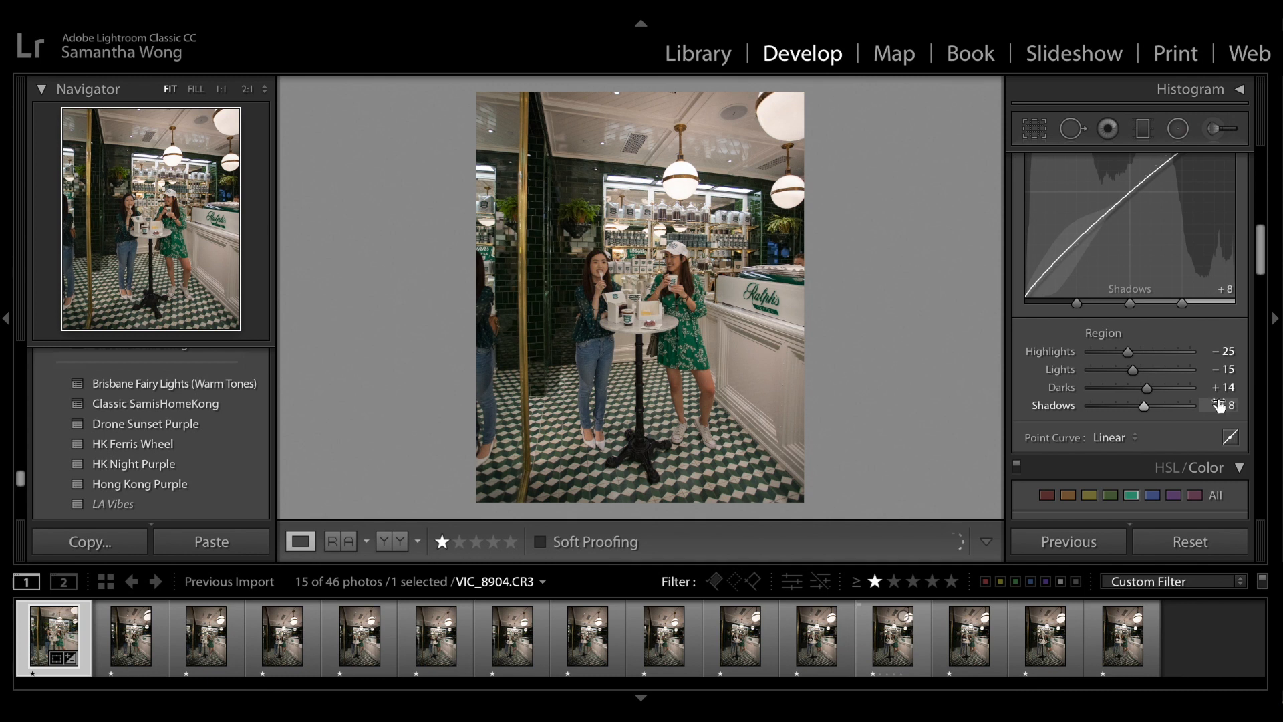
key("equal")
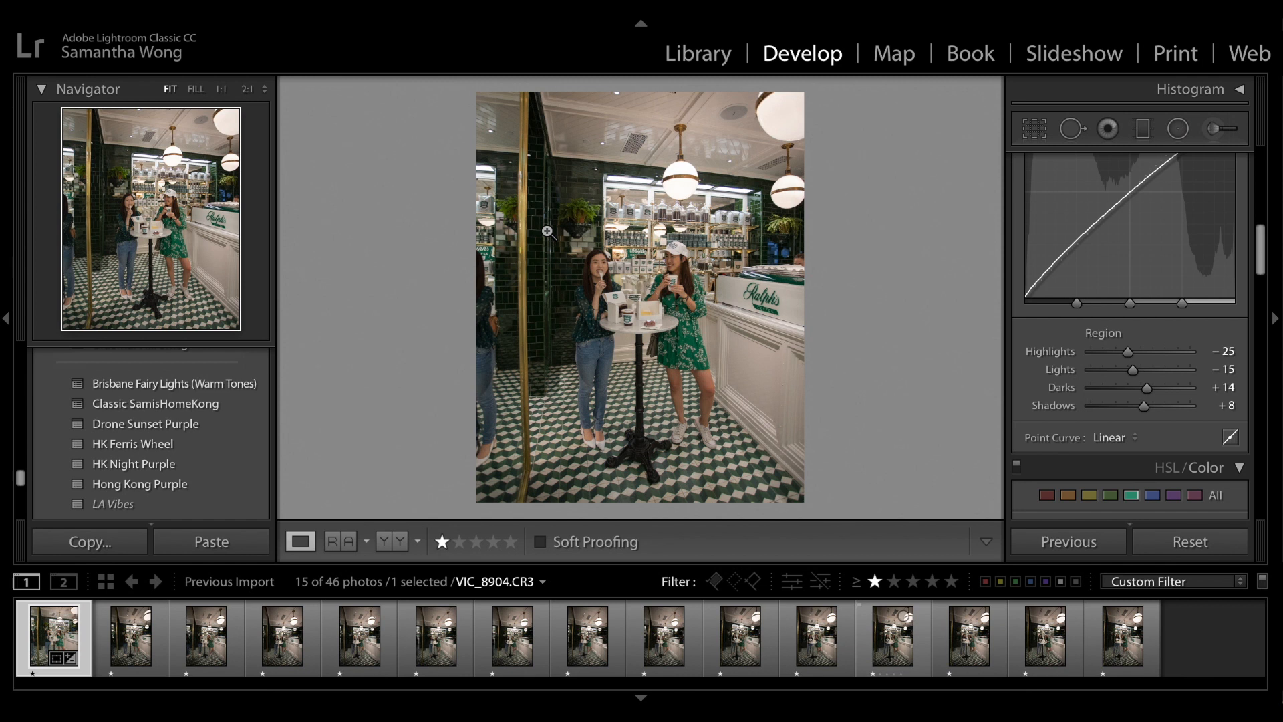
Step: Set the Aqua color's Saturation to +12 in the HSL adjustments, keeping its Hue and Luminance at 0
scroll(1169, 447, "down", 3)
scroll(1115, 423, "down", 2)
left_click_drag(1214, 433, 1219, 433)
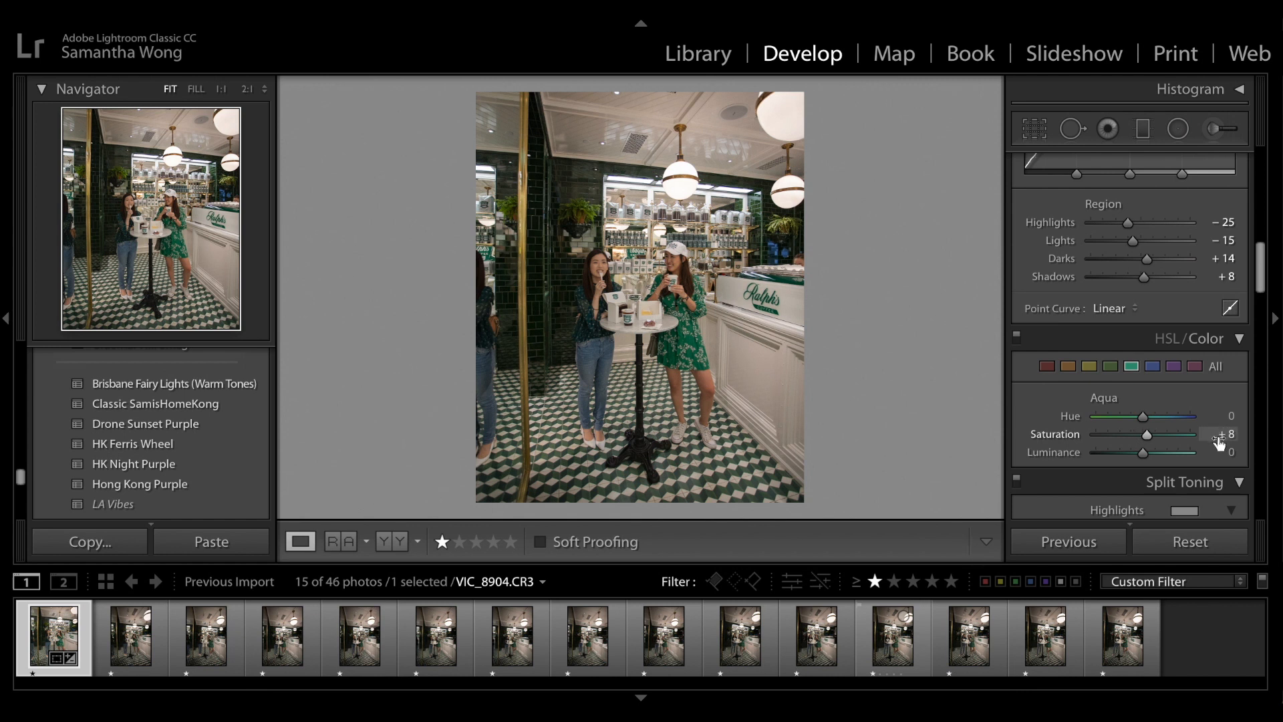
scroll(1222, 455, "down", 1)
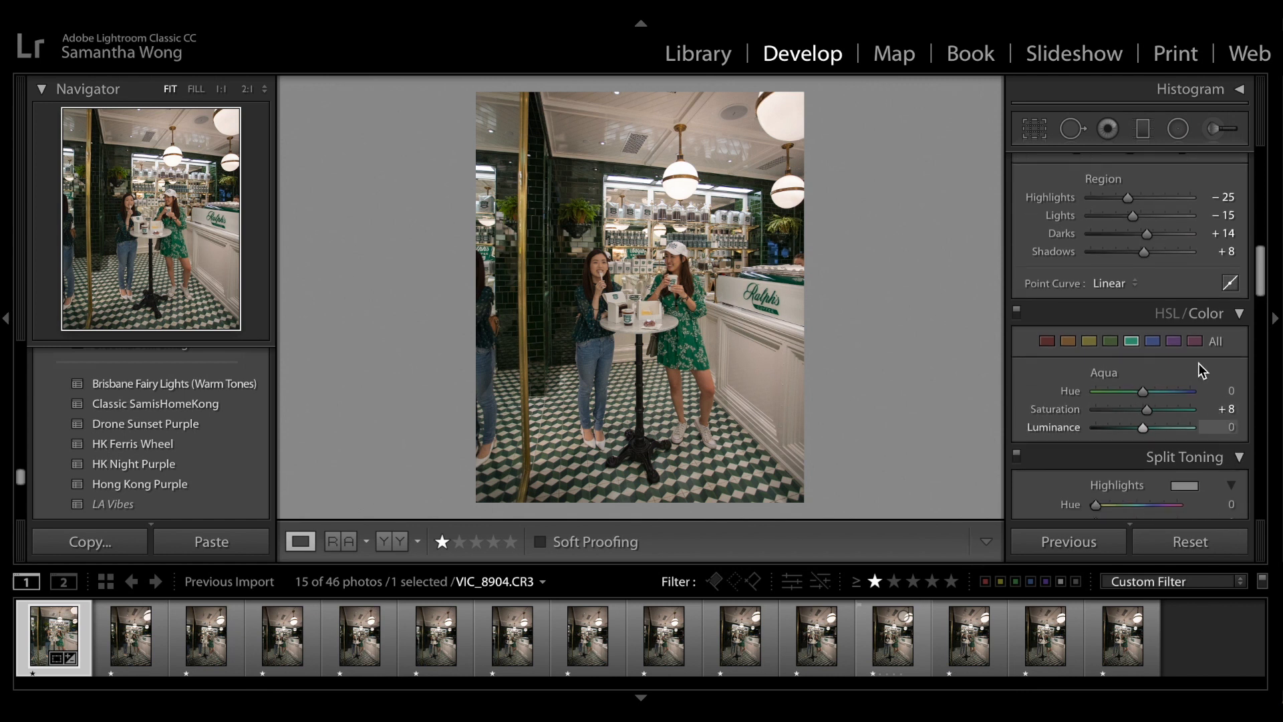
scroll(1153, 383, "down", 3)
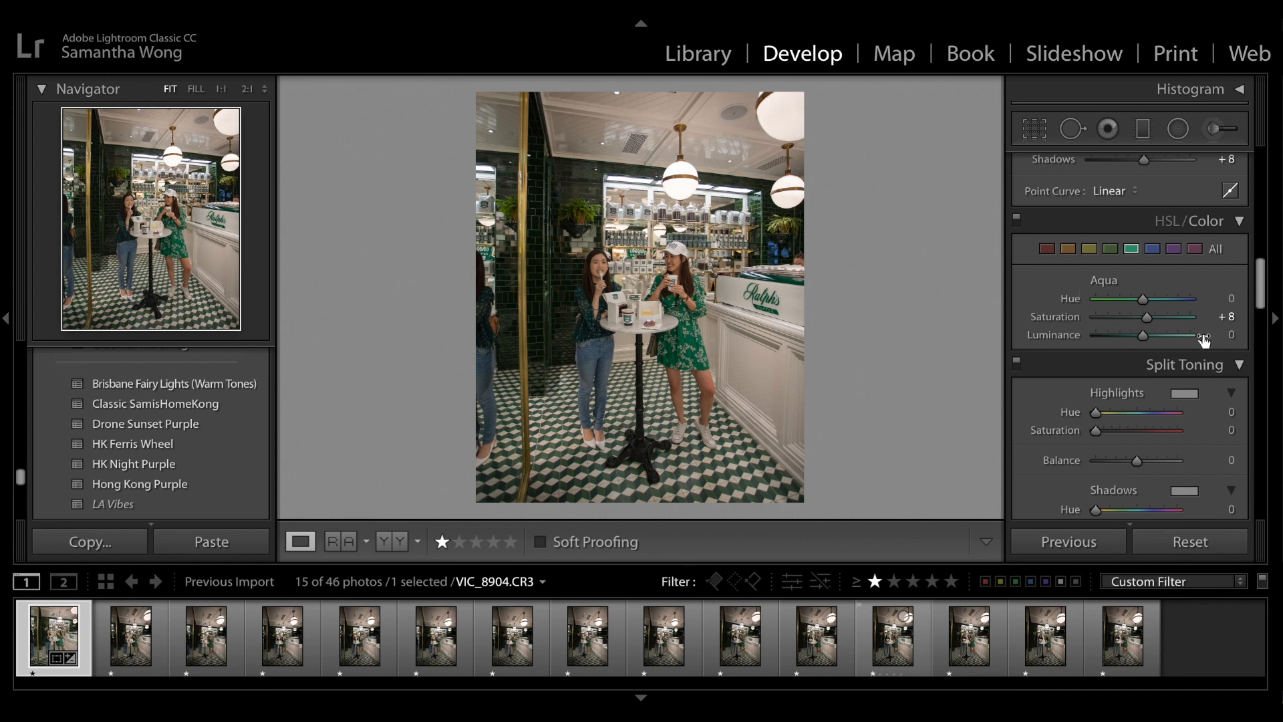
scroll(1206, 341, "down", 2)
left_click(1223, 262)
left_click_drag(1222, 262, 1227, 261)
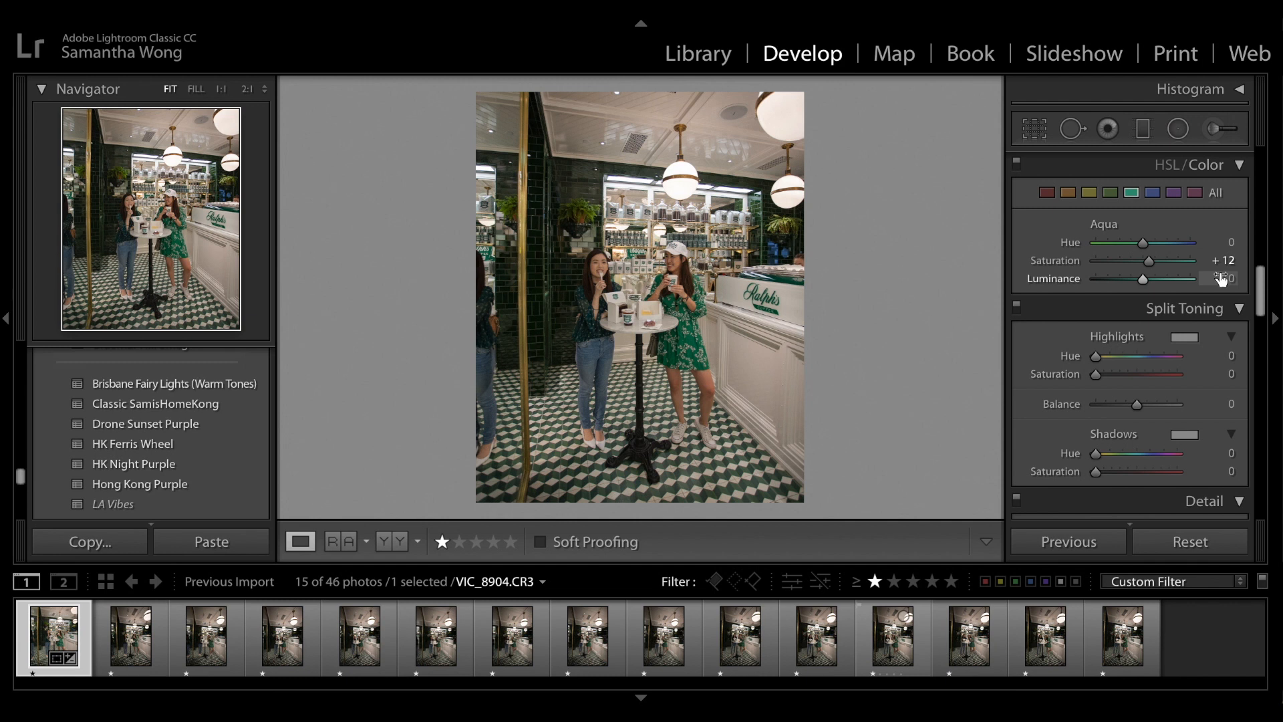
left_click_drag(1220, 280, 1224, 242)
Step: Set the Yellow color's Saturation to −15 and Luminance to +25
left_click(1110, 193)
left_click(1092, 195)
left_click_drag(1222, 260, 1219, 260)
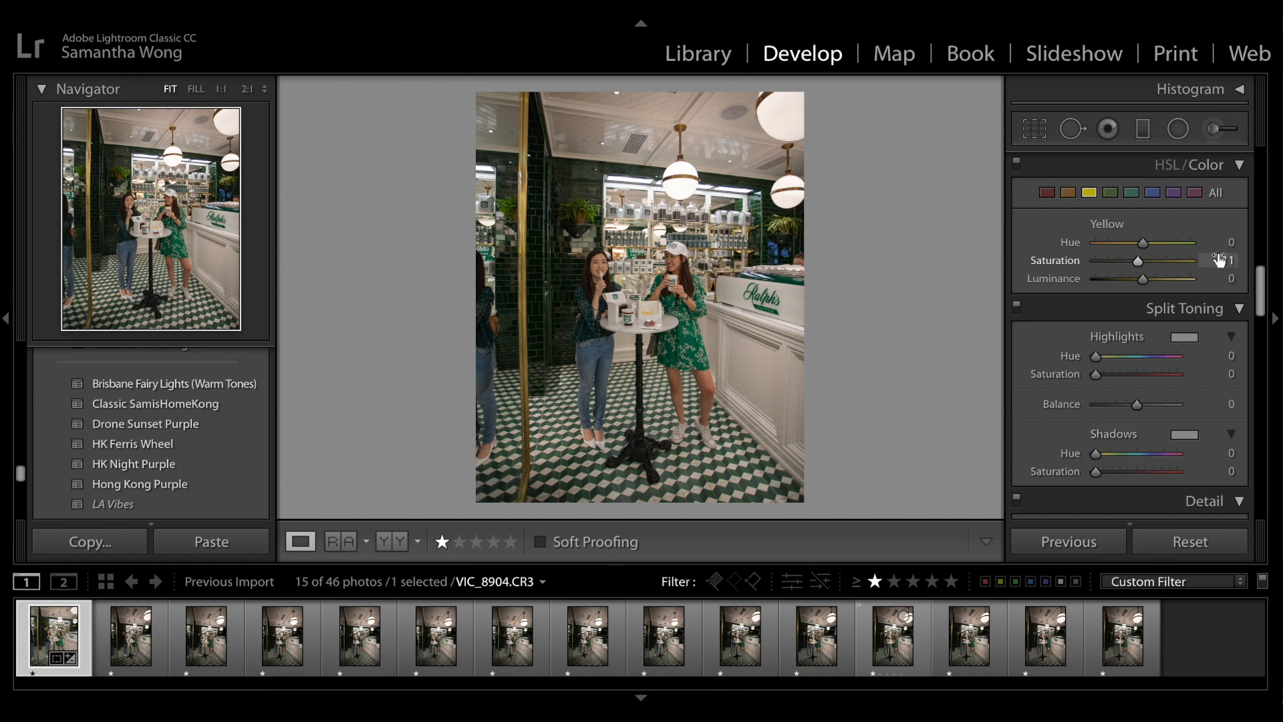
left_click_drag(1219, 279, 1224, 279)
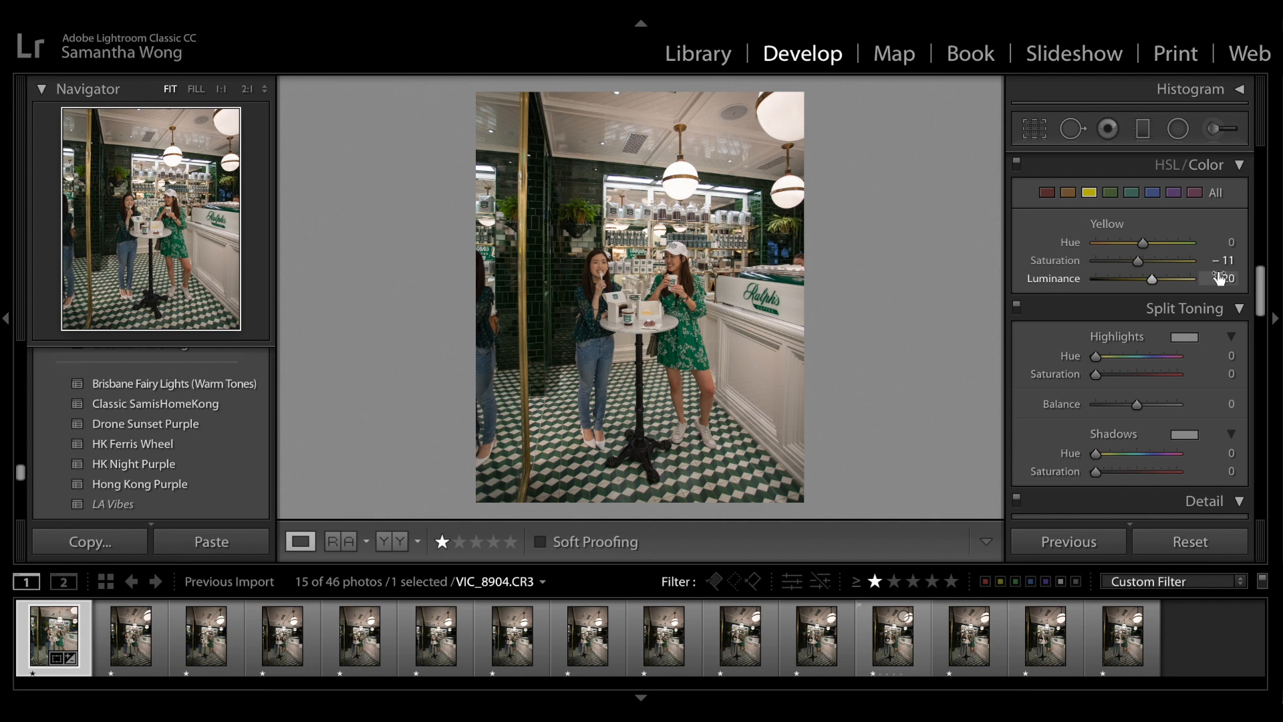
mouse_move(1224, 260)
left_mouse_down()
mouse_move(1228, 278)
mouse_move(1220, 262)
left_mouse_up()
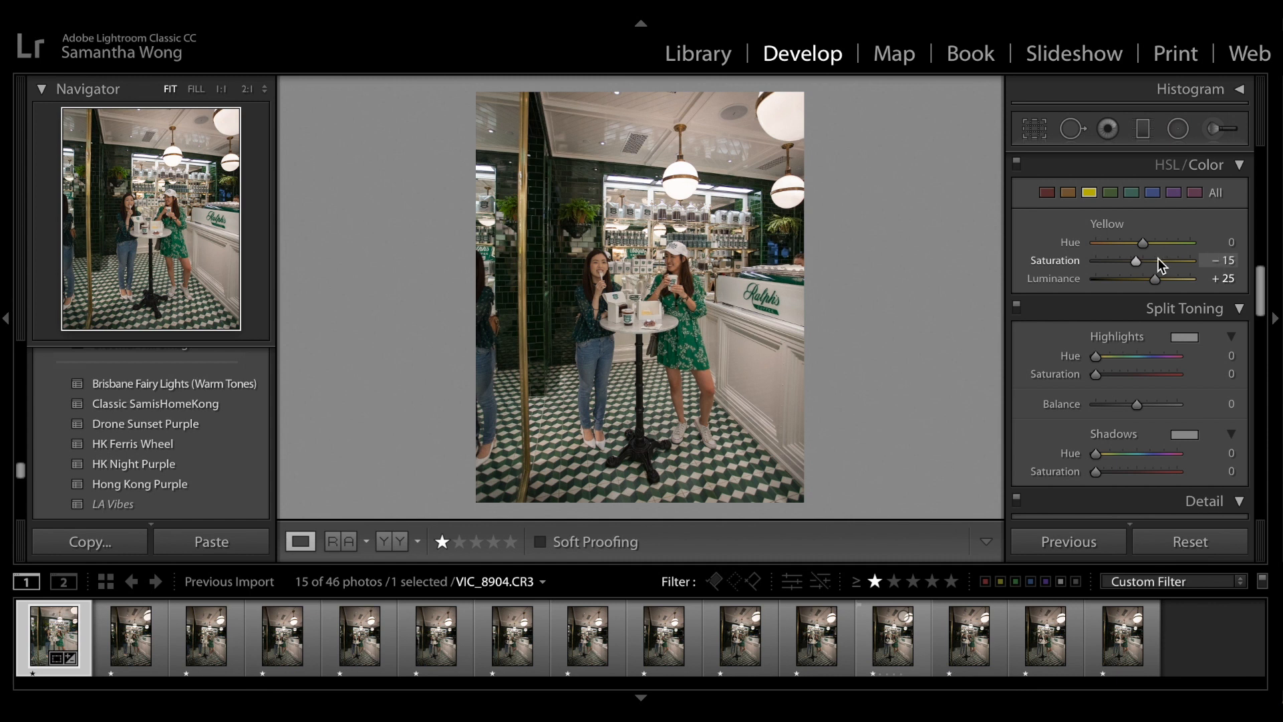
Step: Set the Orange color's Saturation to +9 and Luminance to −2
scroll(1162, 265, "down", 5)
scroll(1162, 265, "up", 2)
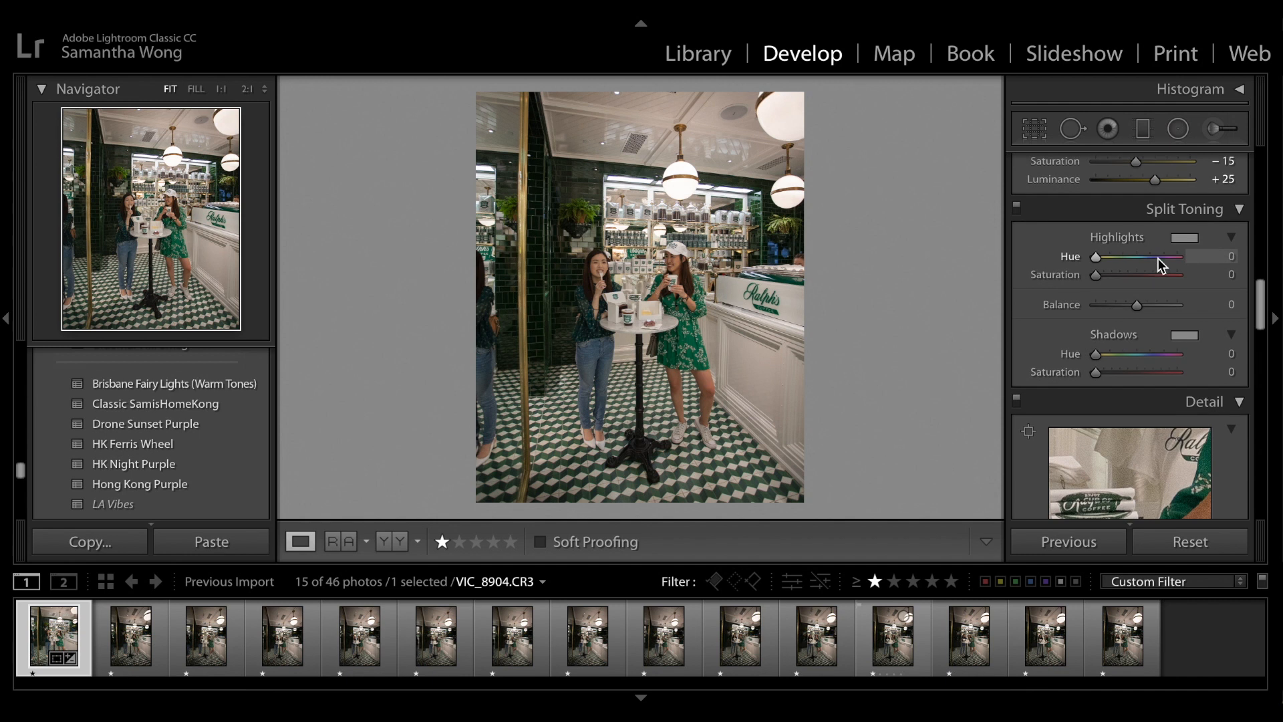
scroll(1040, 355, "up", 5)
left_click(1068, 305)
left_click(1221, 376)
left_click_drag(1220, 376, 1228, 376)
left_click_drag(1220, 395, 1219, 396)
scroll(1220, 381, "down", 1)
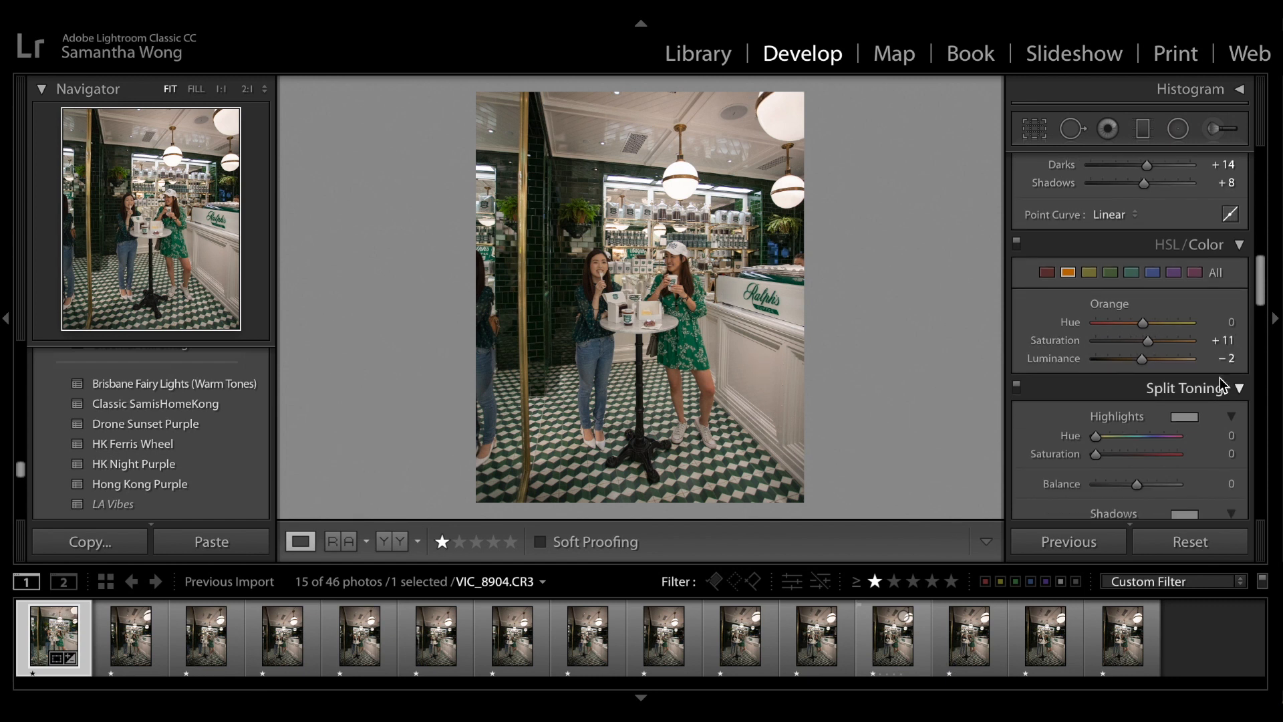
scroll(1136, 281, "down", 6)
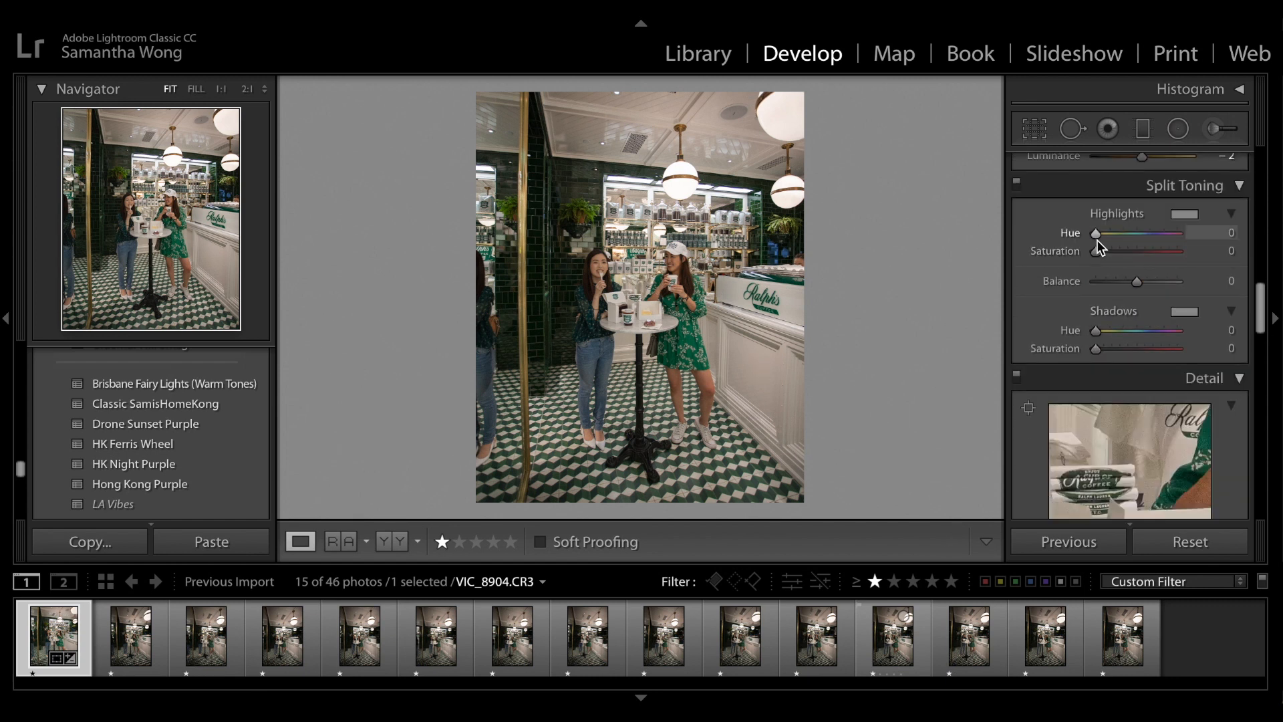
scroll(1095, 235, "up", 1)
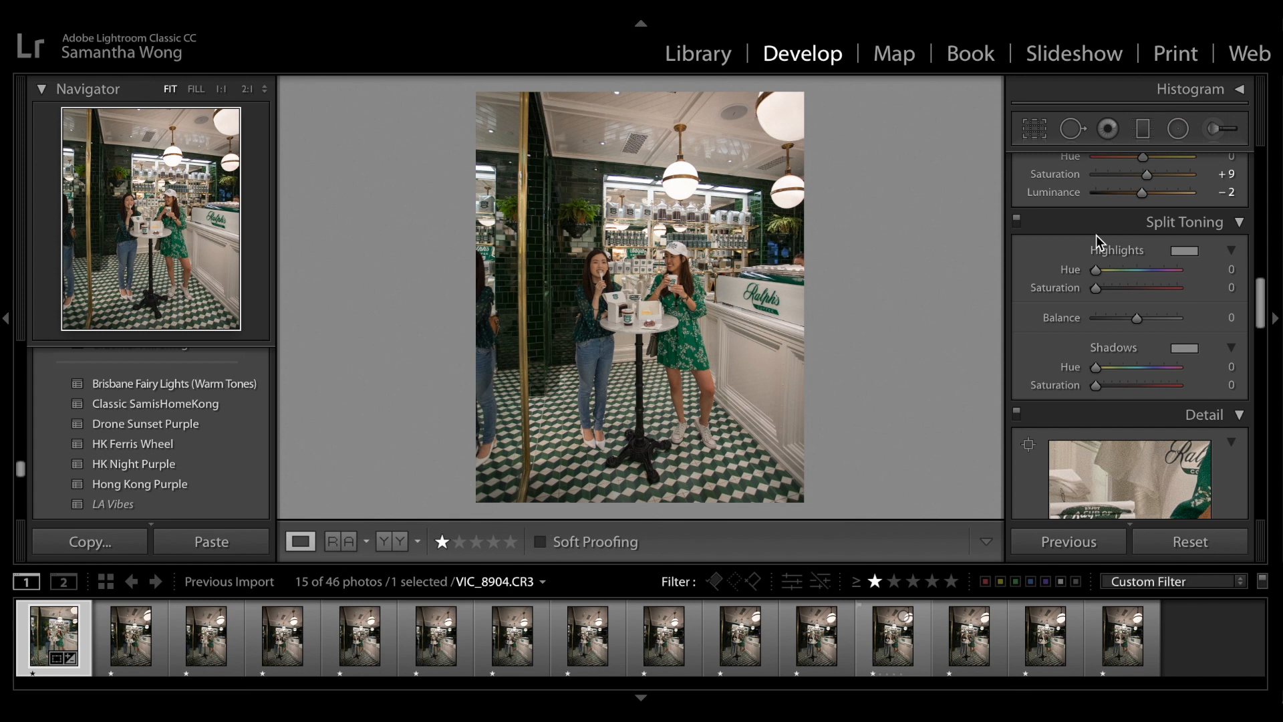
Step: Split-tone the highlights with Hue 10 and Saturation 3
left_click_drag(1098, 267, 1100, 267)
left_click_drag(1096, 288, 1098, 288)
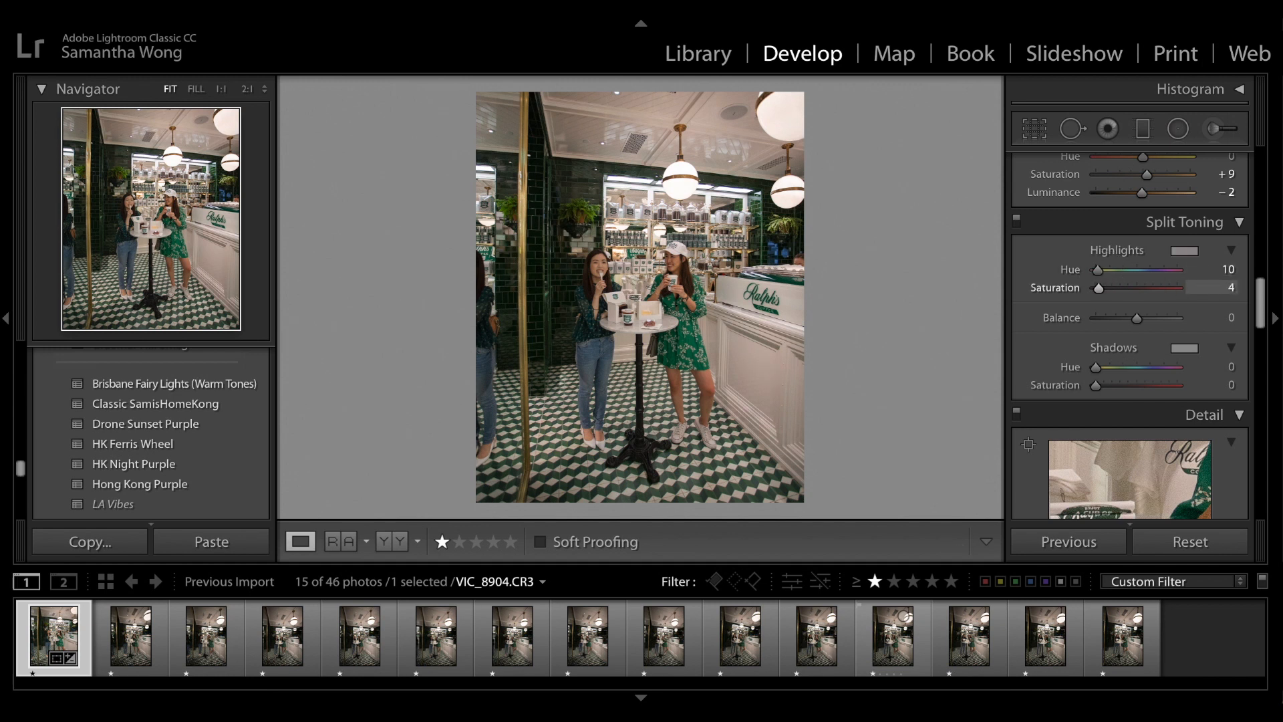
mouse_move(1212, 287)
left_mouse_down()
mouse_move(1254, 287)
mouse_move(1211, 288)
left_mouse_up()
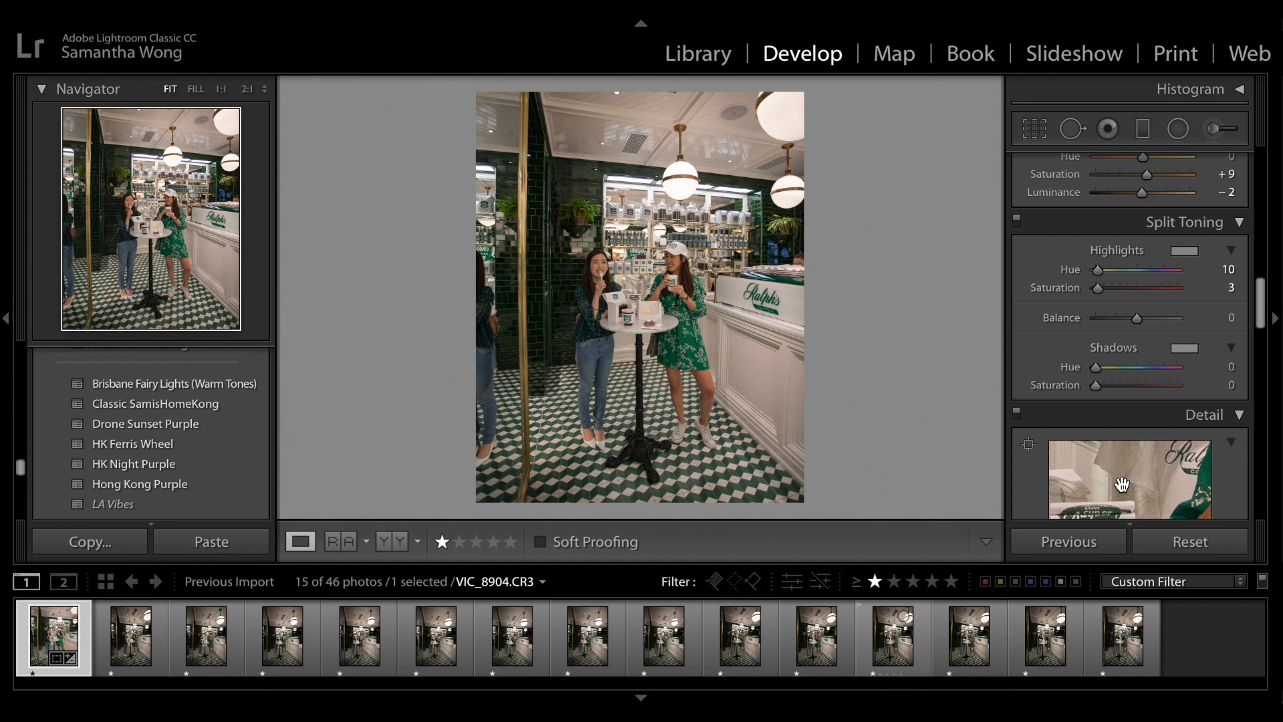
Step: Split-tone the shadows with Hue 115 and Saturation 4
left_click(1129, 370)
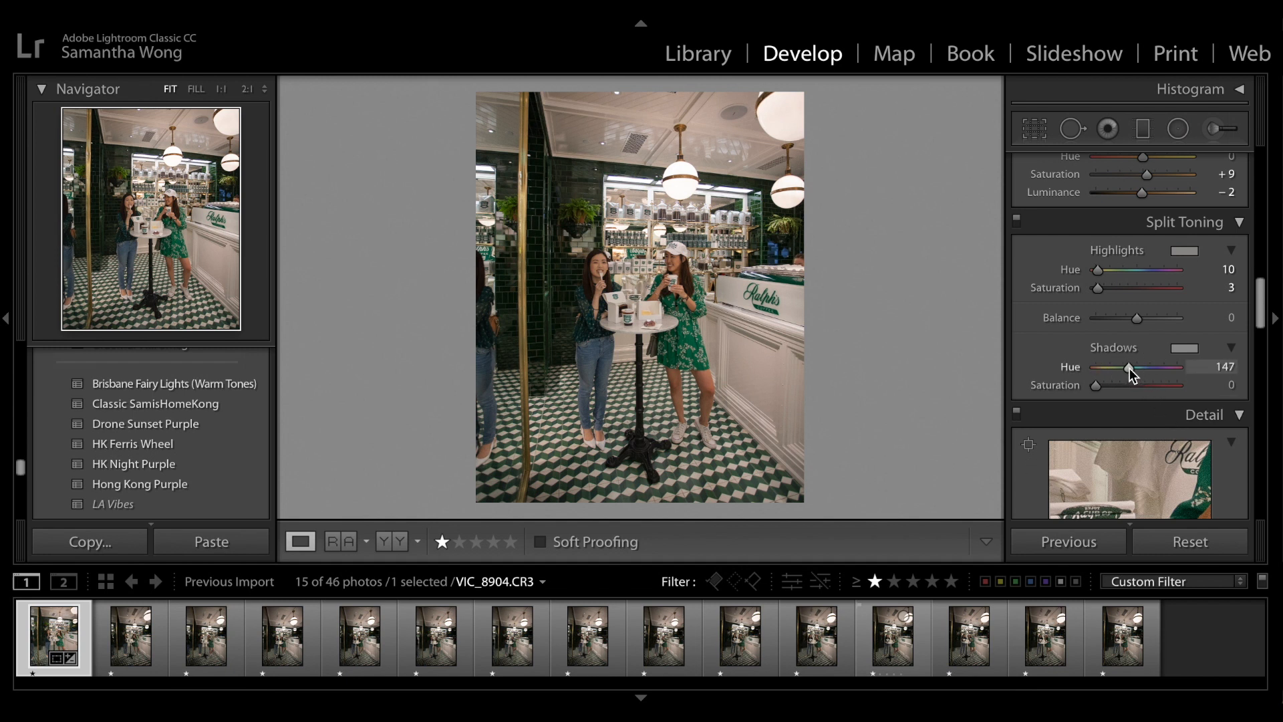
left_click_drag(1129, 370, 1123, 371)
left_click(1217, 385)
type("4")
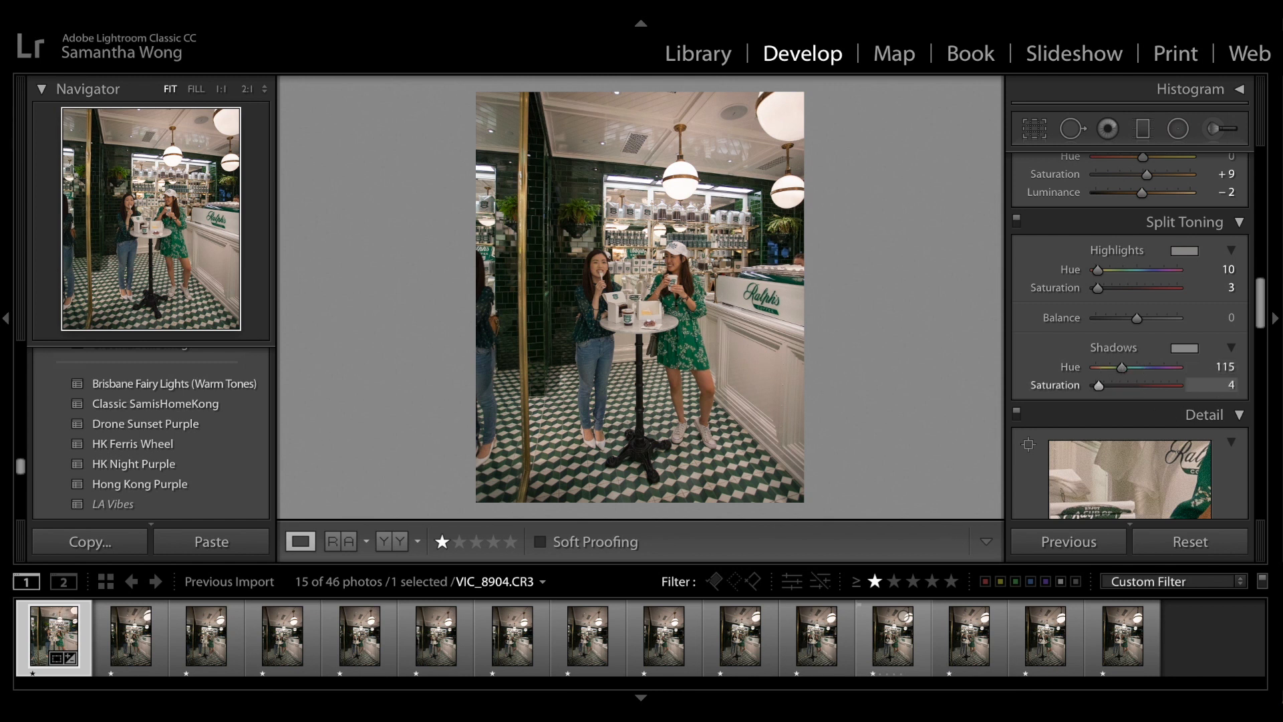
key("Return")
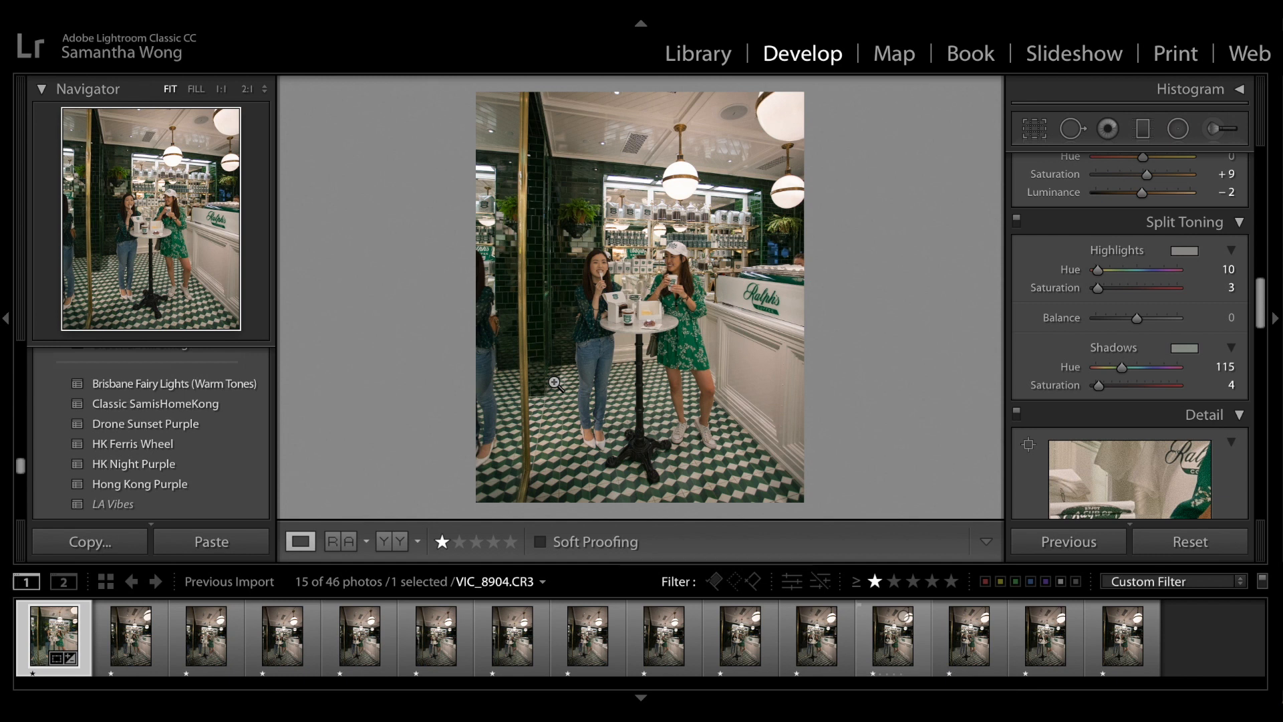
Step: Enlarge the 4 x 5 crop slightly from its upper-left corner and apply it
key("r")
left_click_drag(508, 131, 504, 129)
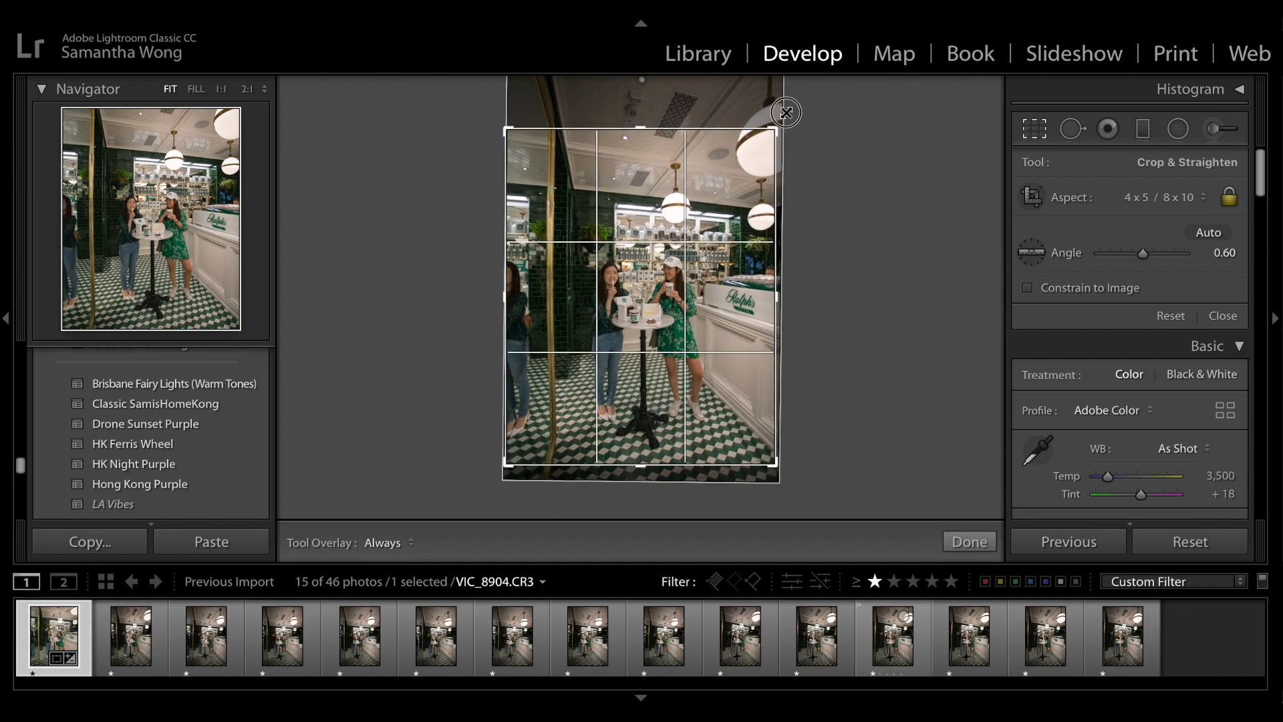
key("Return")
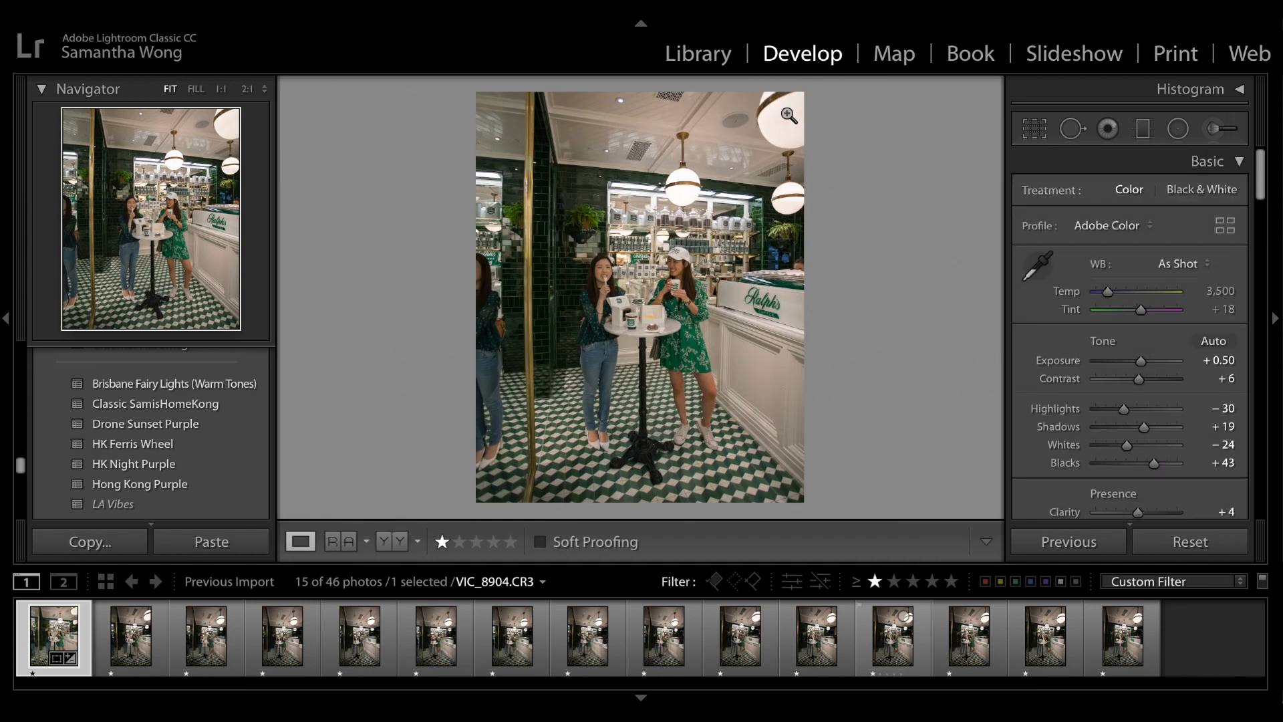
Step: Inspect the shelves behind the two women at 1:1, toggle the photo info overlay, and return to the fitted view
scroll(1213, 406, "down", 10)
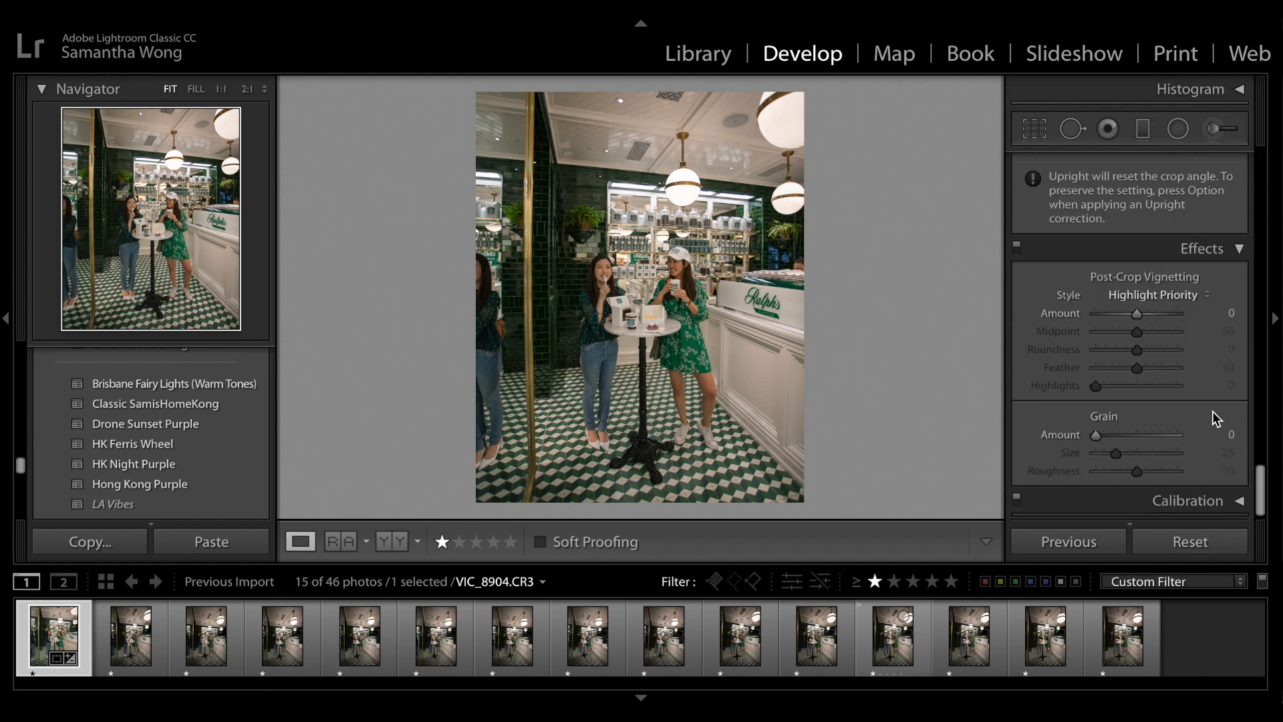
scroll(1213, 419, "up", 4)
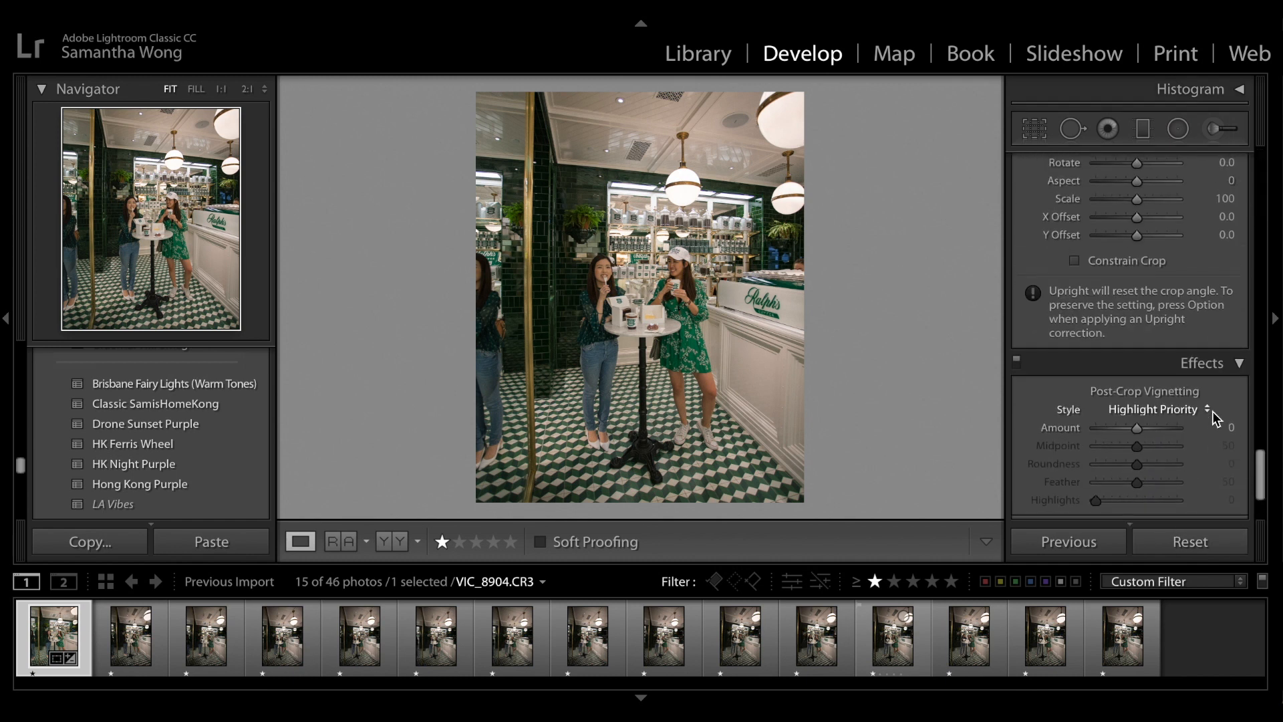
left_click(644, 297)
left_click_drag(678, 176, 714, 431)
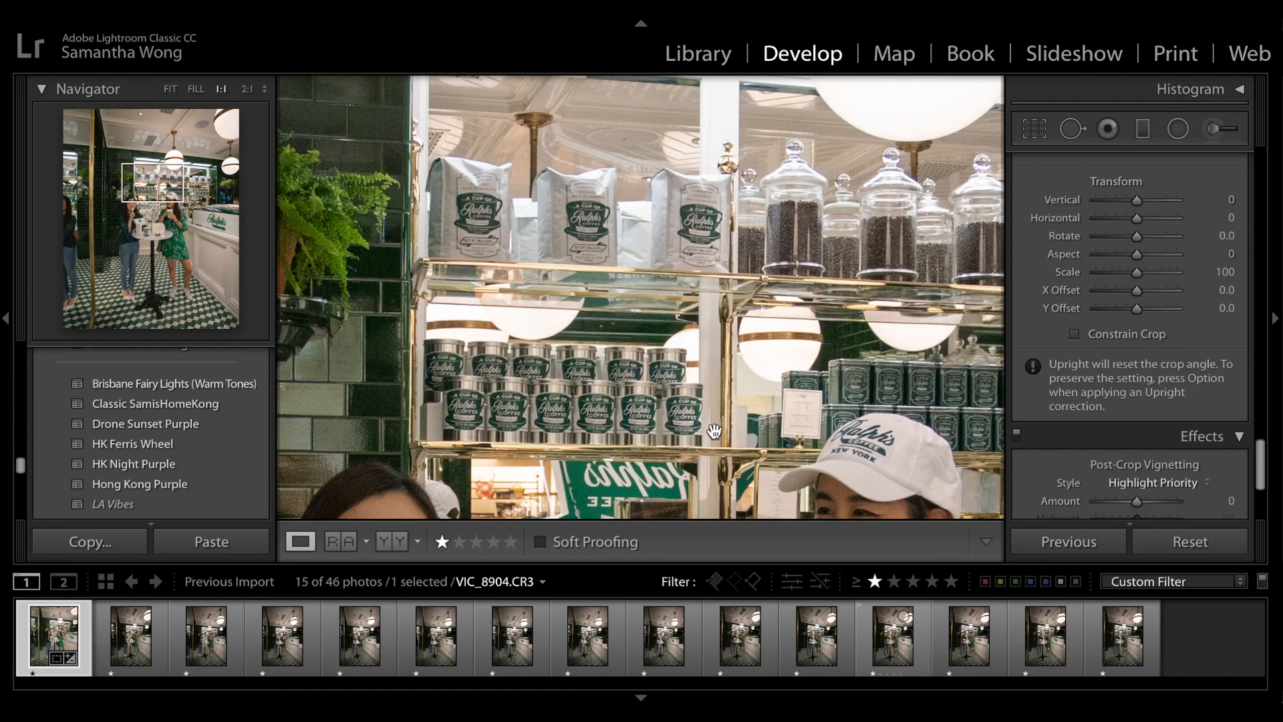
key("i")
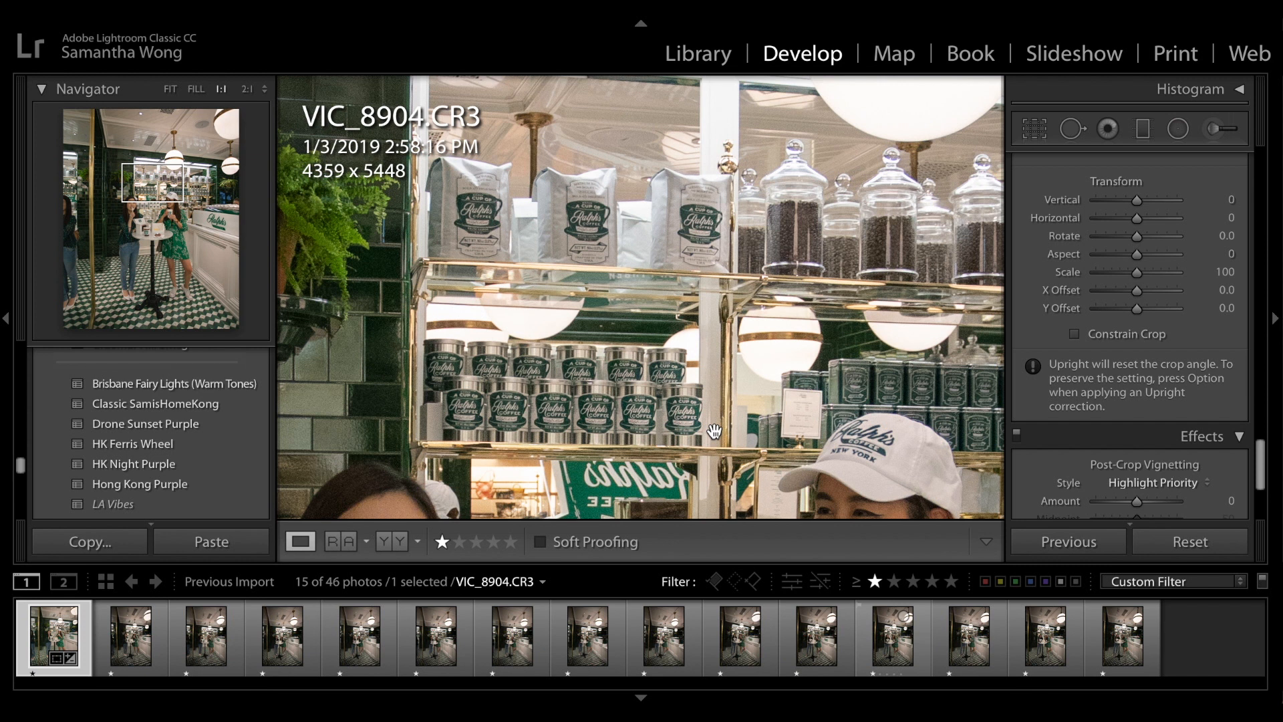
key("i")
key("i")
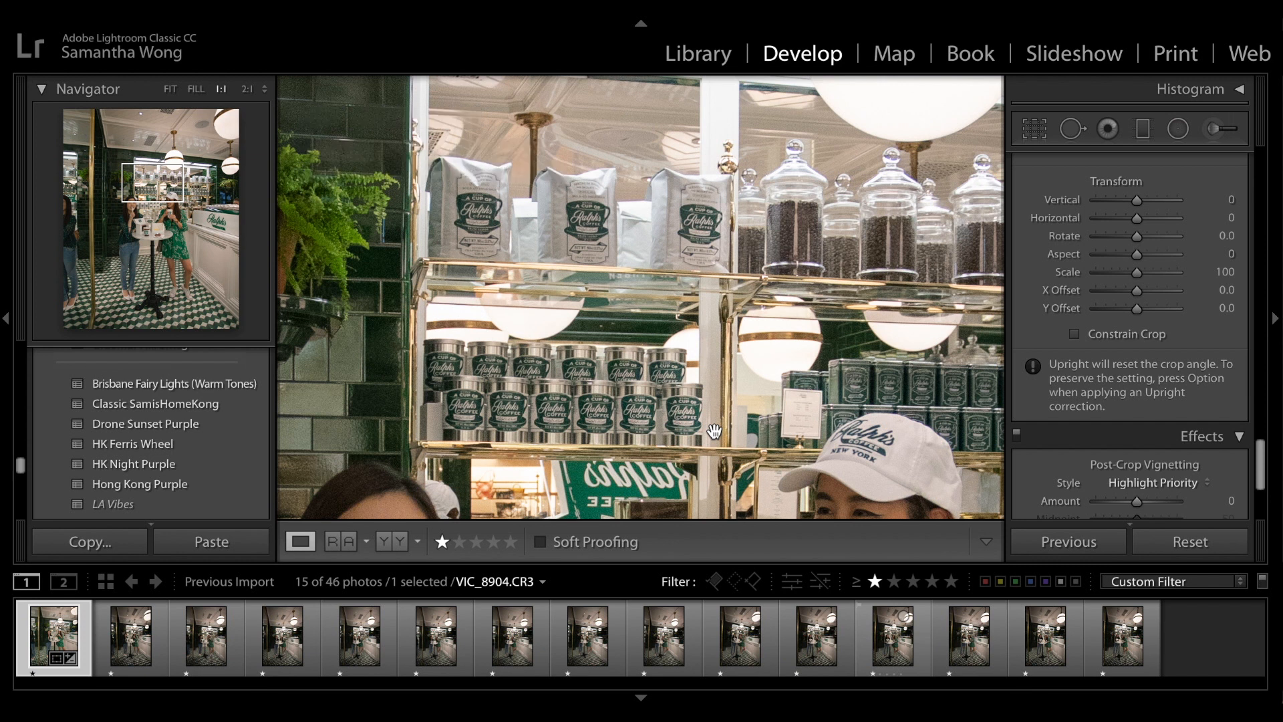
left_click(548, 417)
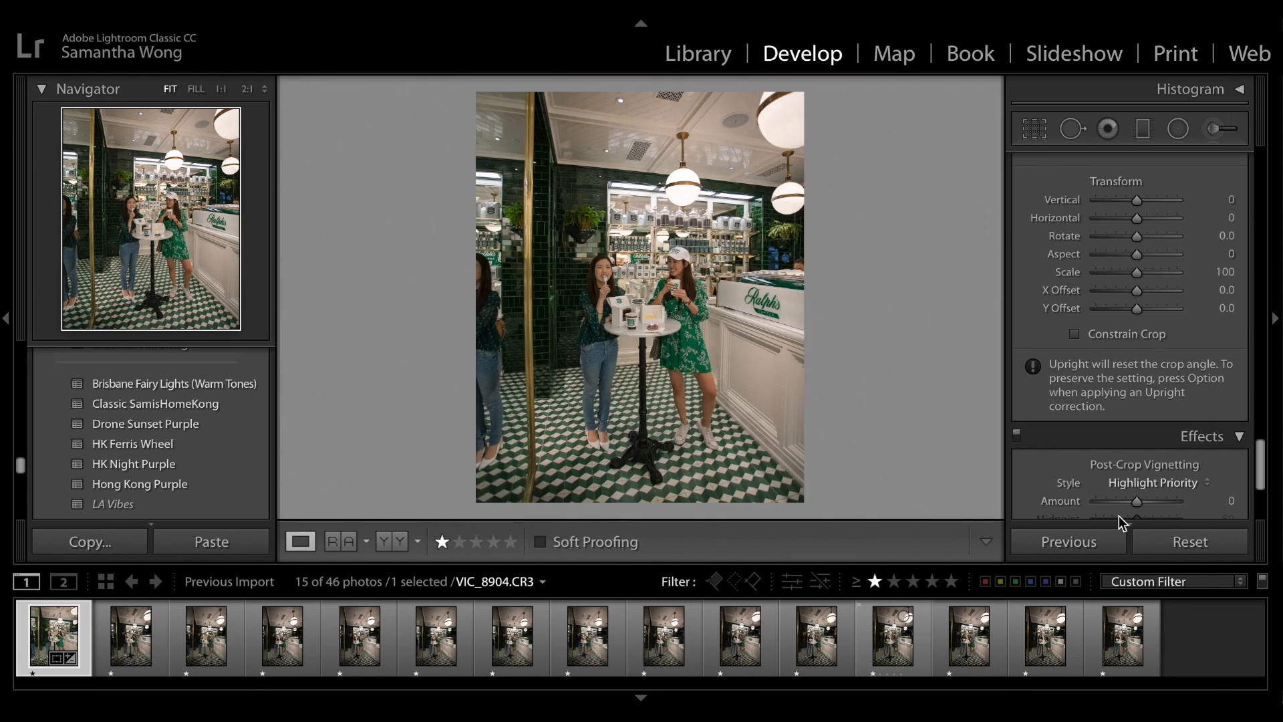
Step: Correct the photo's perspective with Transform, setting Vertical to −4 and Horizontal to +5
scroll(1165, 369, "up", 5)
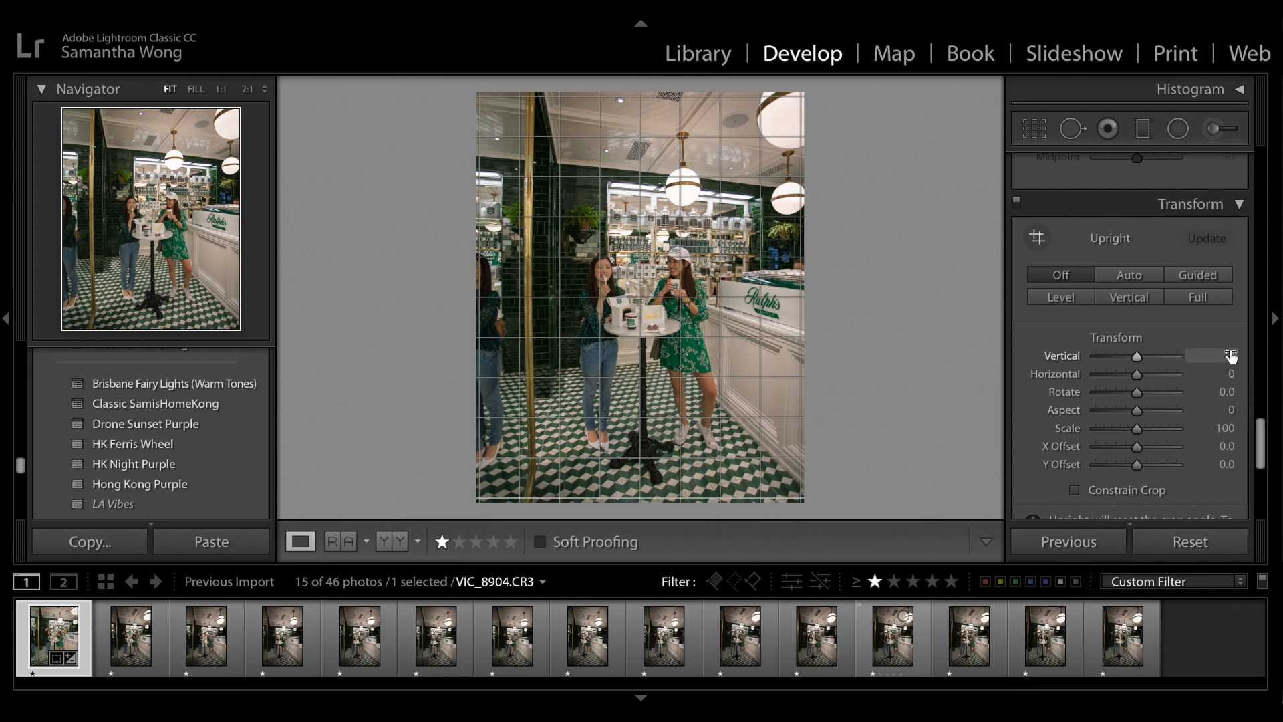
left_click_drag(1221, 356, 1217, 356)
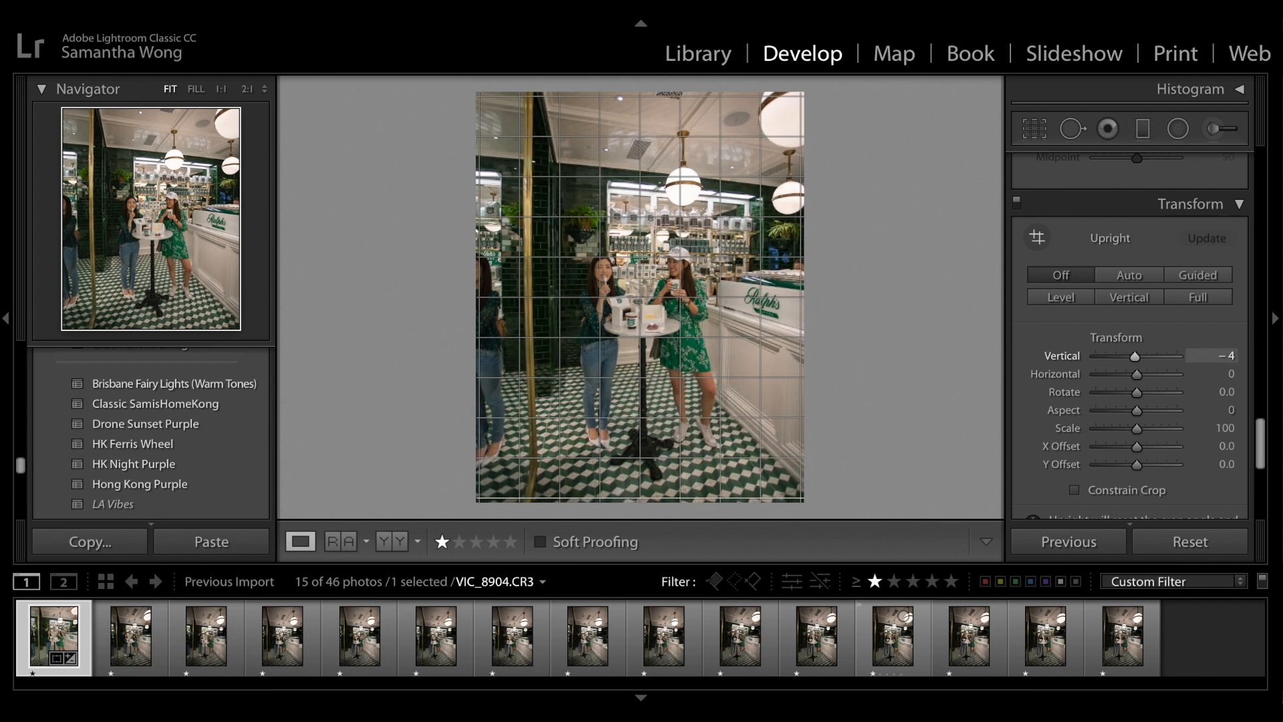
left_click_drag(1225, 373, 1230, 373)
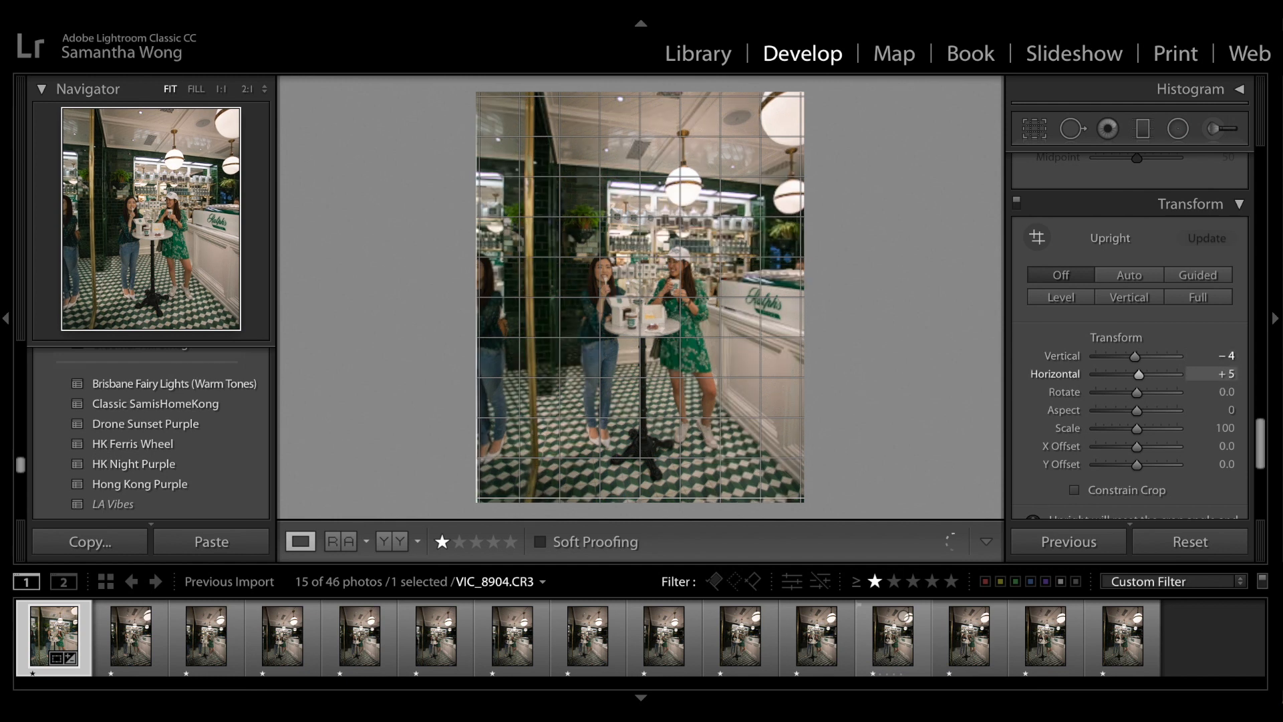
Step: Set the manual Distortion amount in Lens Corrections to +7
key("r")
key("r")
scroll(1083, 381, "down", 15)
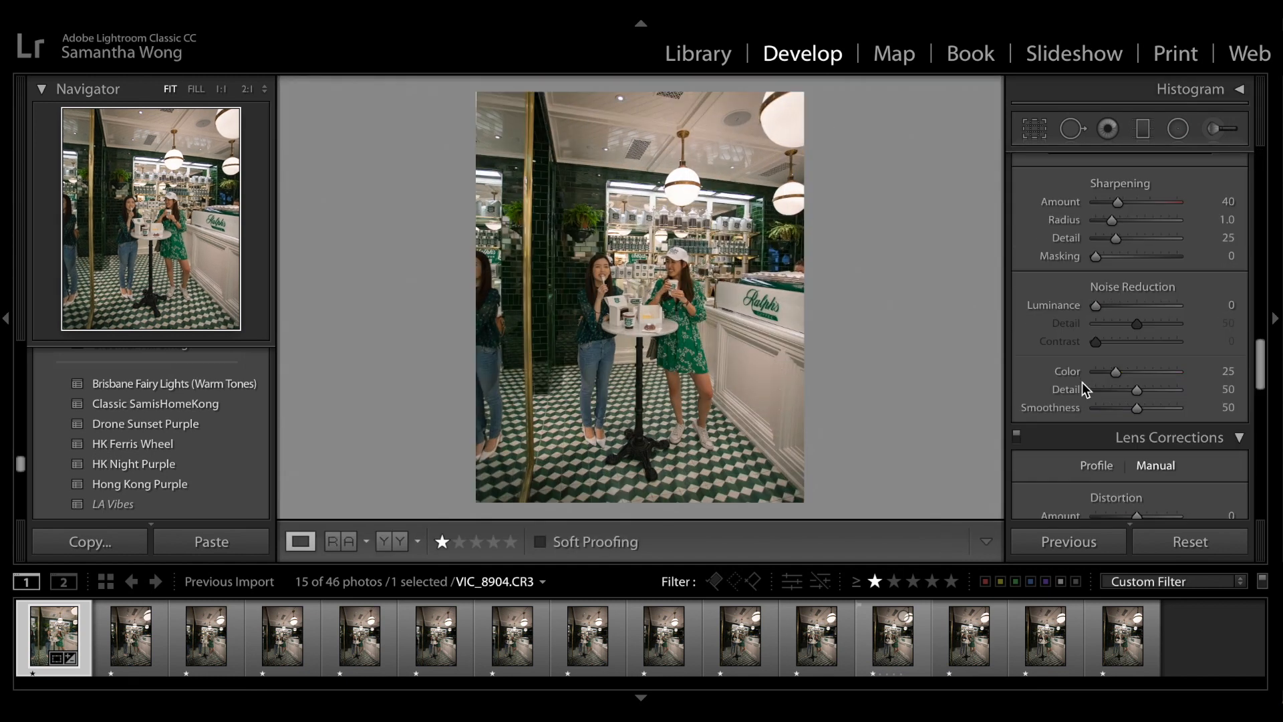
scroll(1085, 389, "down", 2)
scroll(1084, 388, "up", 10)
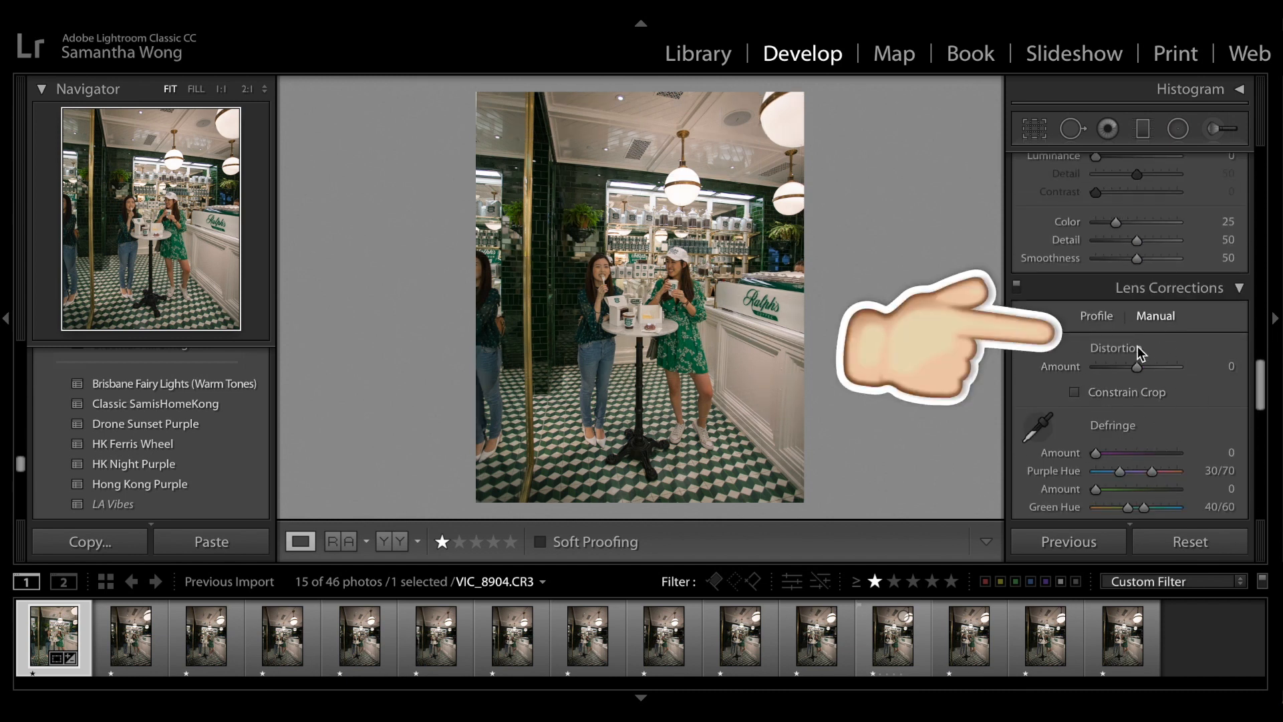
left_click_drag(1137, 367, 1213, 366)
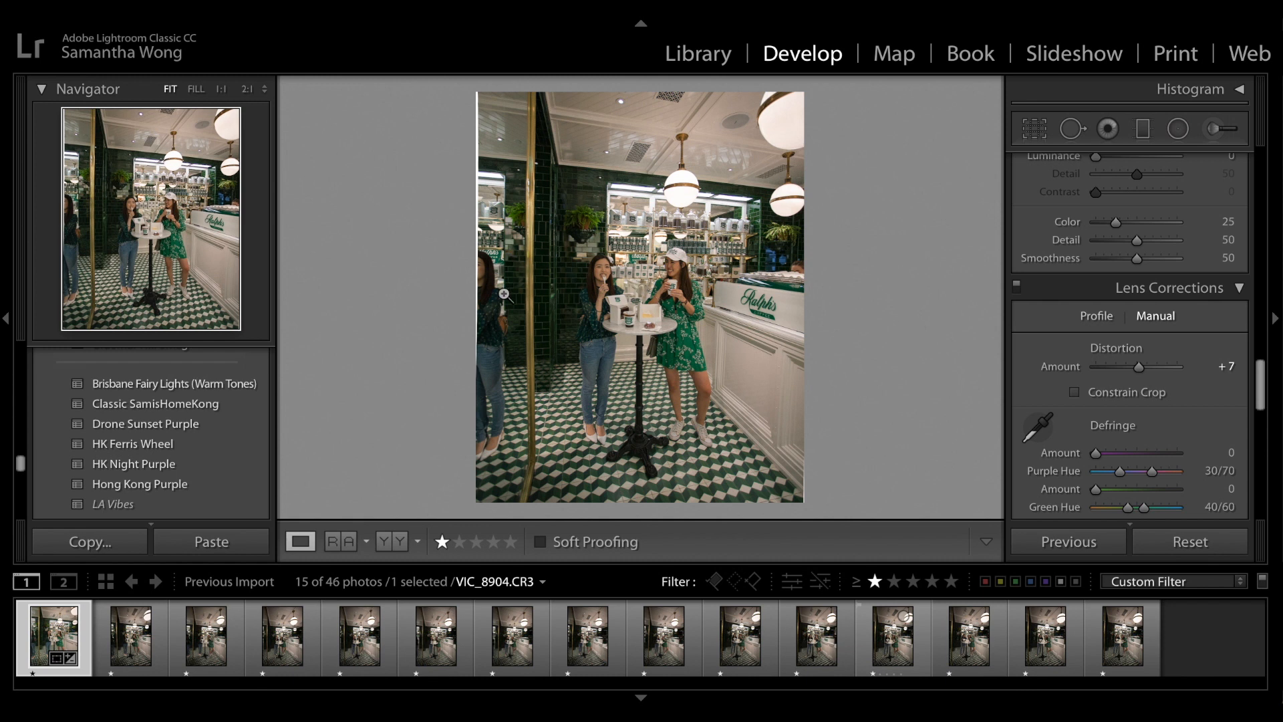
Step: Tighten the 4 x 5 crop slightly from its upper-left and upper-right corners to exclude the photo's empty edges
key("r")
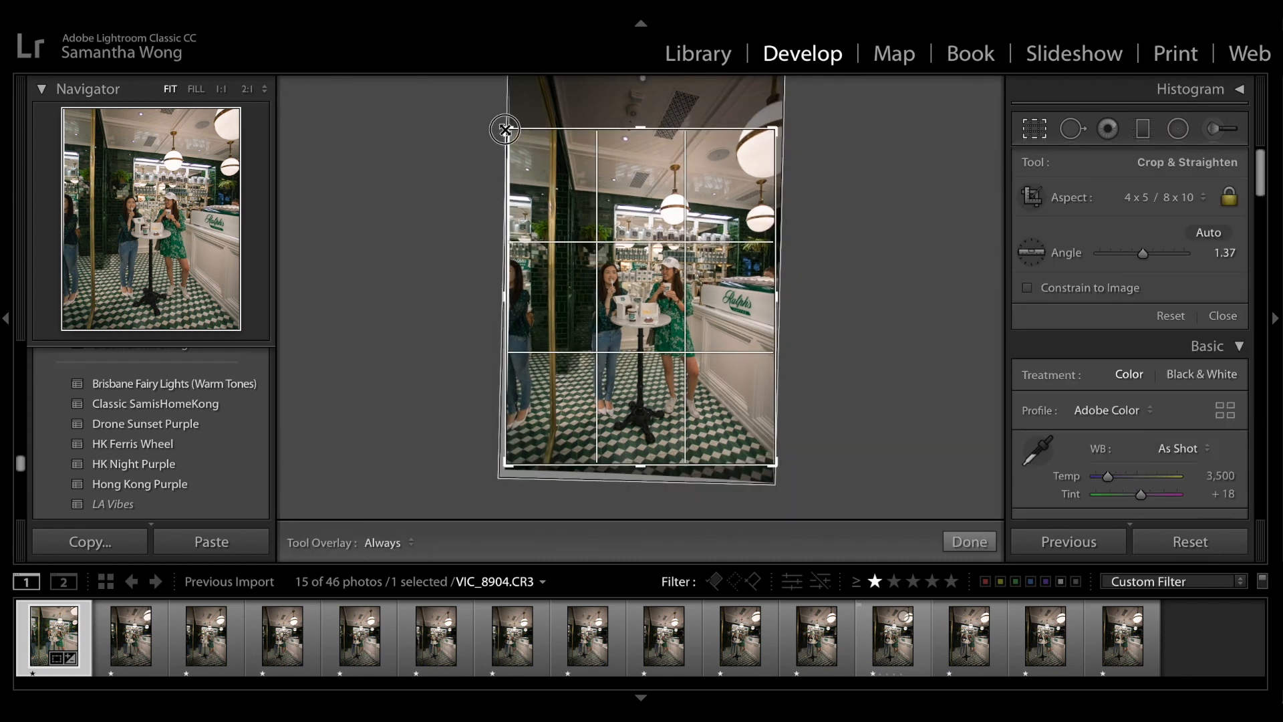
left_click_drag(505, 129, 507, 132)
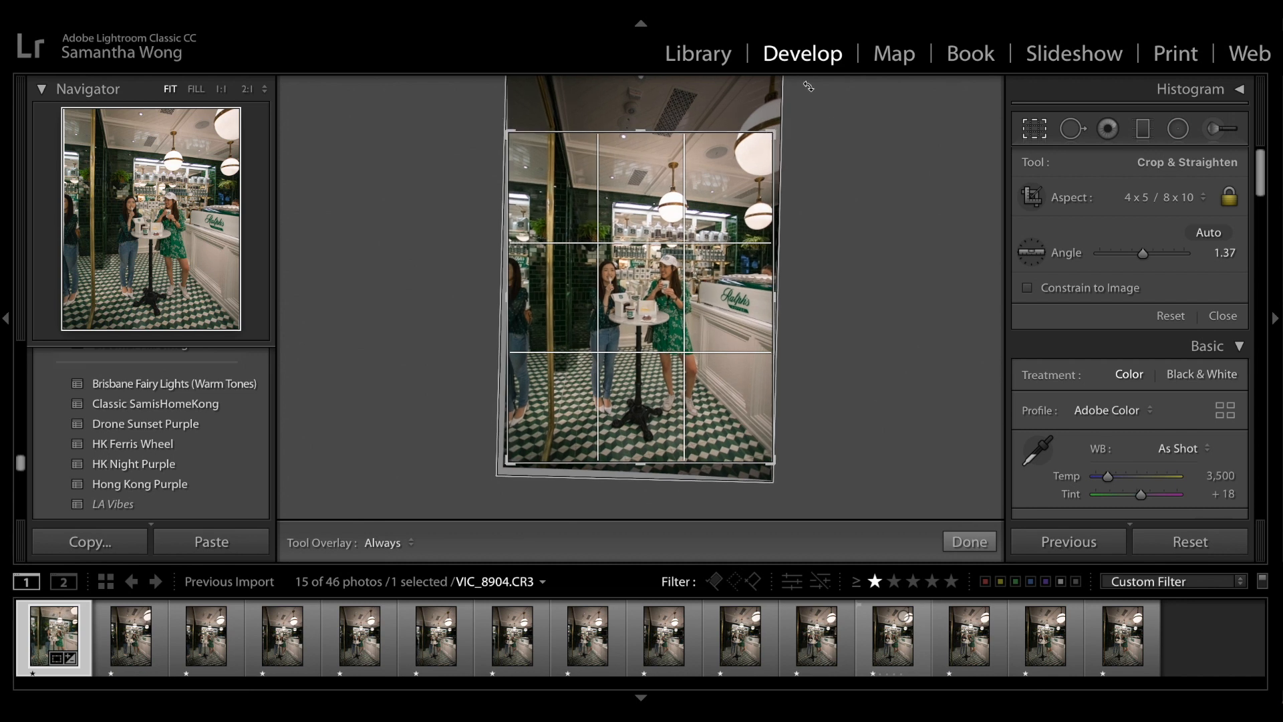
key("r")
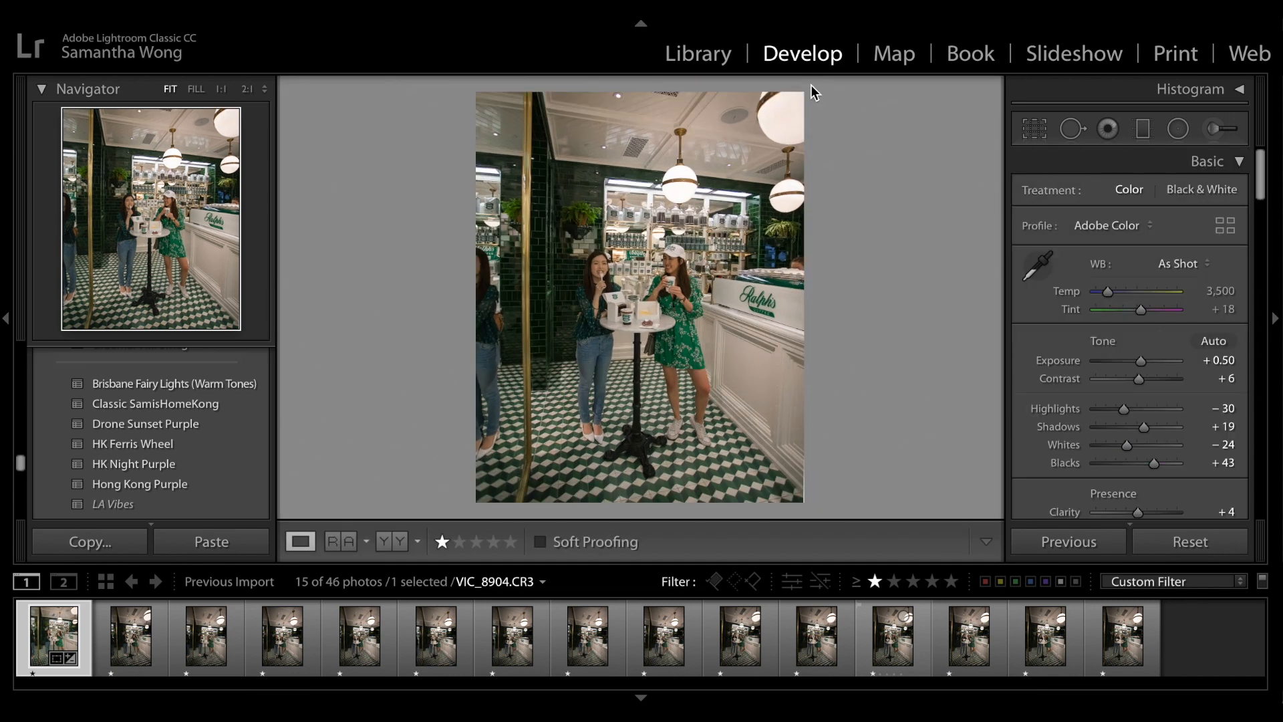
key("r")
left_click_drag(778, 129, 775, 132)
key("r")
key("r")
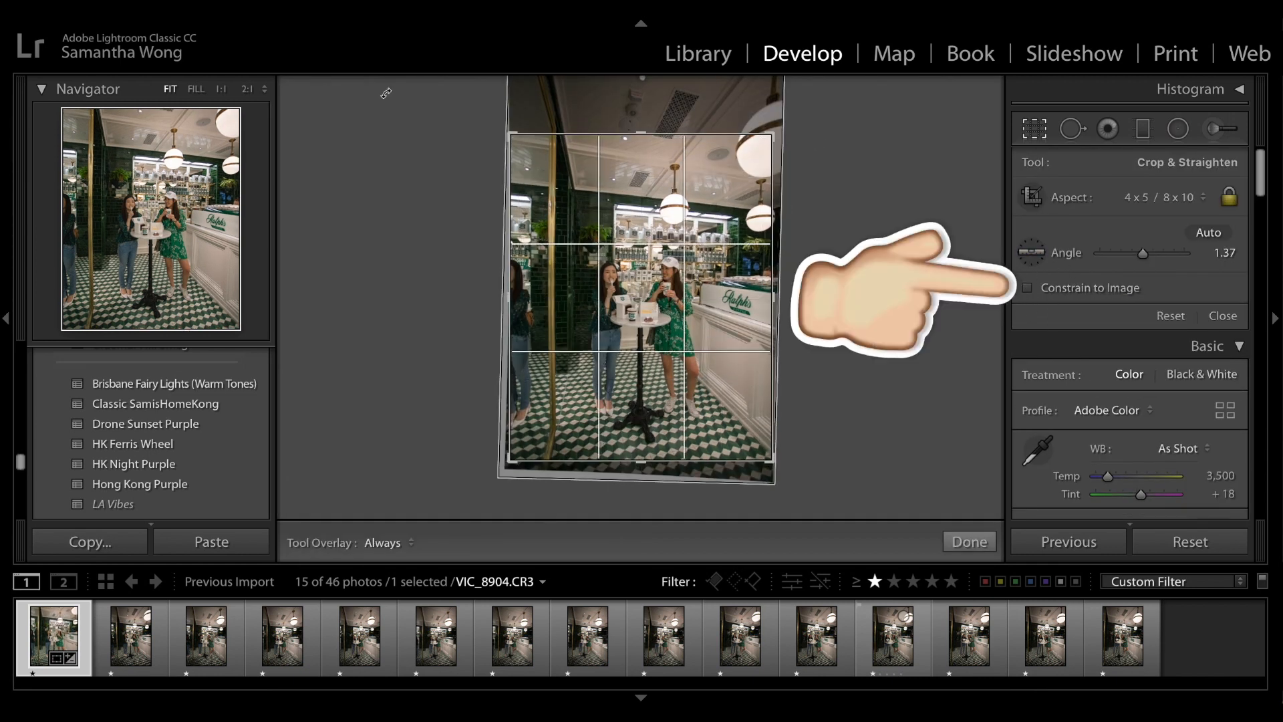
Step: Rotate the 4 x 5 crop slightly to straighten the photo and apply the crop
mouse_move(511, 136)
left_mouse_down()
mouse_move(501, 123)
mouse_move(511, 137)
left_mouse_up()
left_click_drag(786, 120, 798, 107)
key("Return")
Step: Set the Yellow Luminance to +37 in the HSL/Color adjustments
scroll(1111, 355, "down", 10)
left_click(1089, 235)
left_click_drag(1154, 322, 1160, 322)
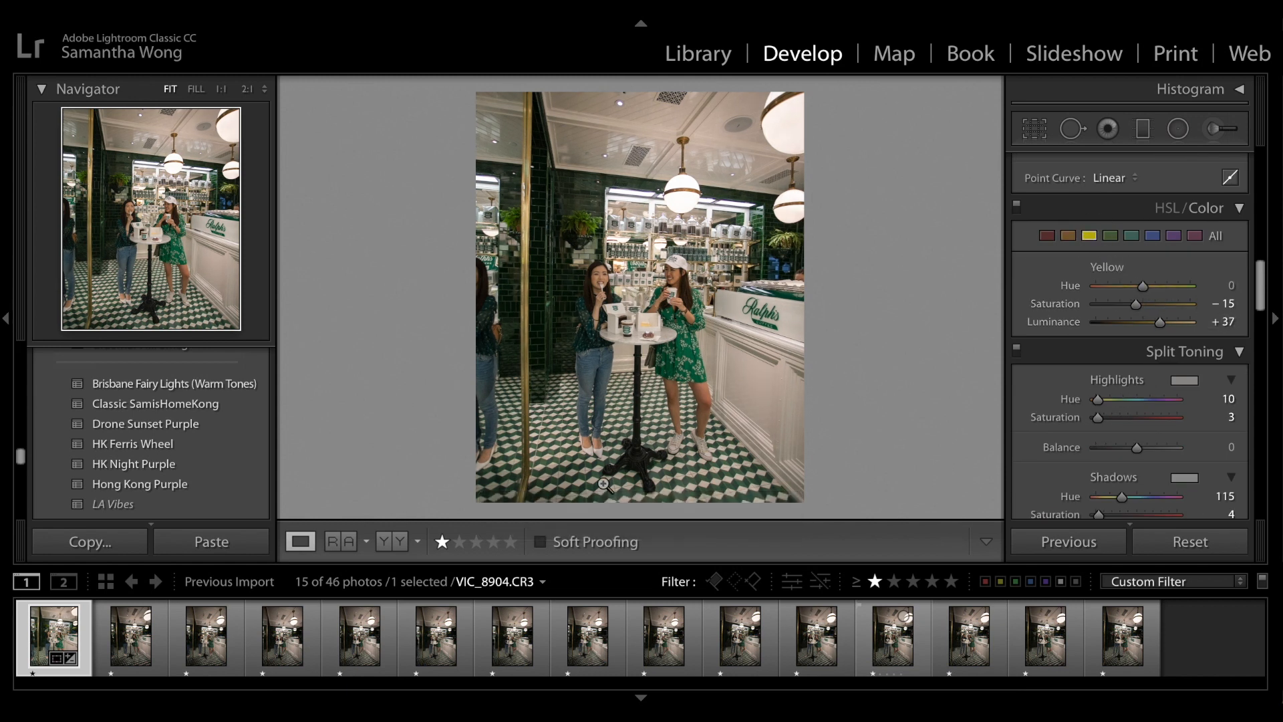
Step: Copy all develop settings of VIC_8904, including Crop, Transform and Lens Corrections
left_click(91, 551)
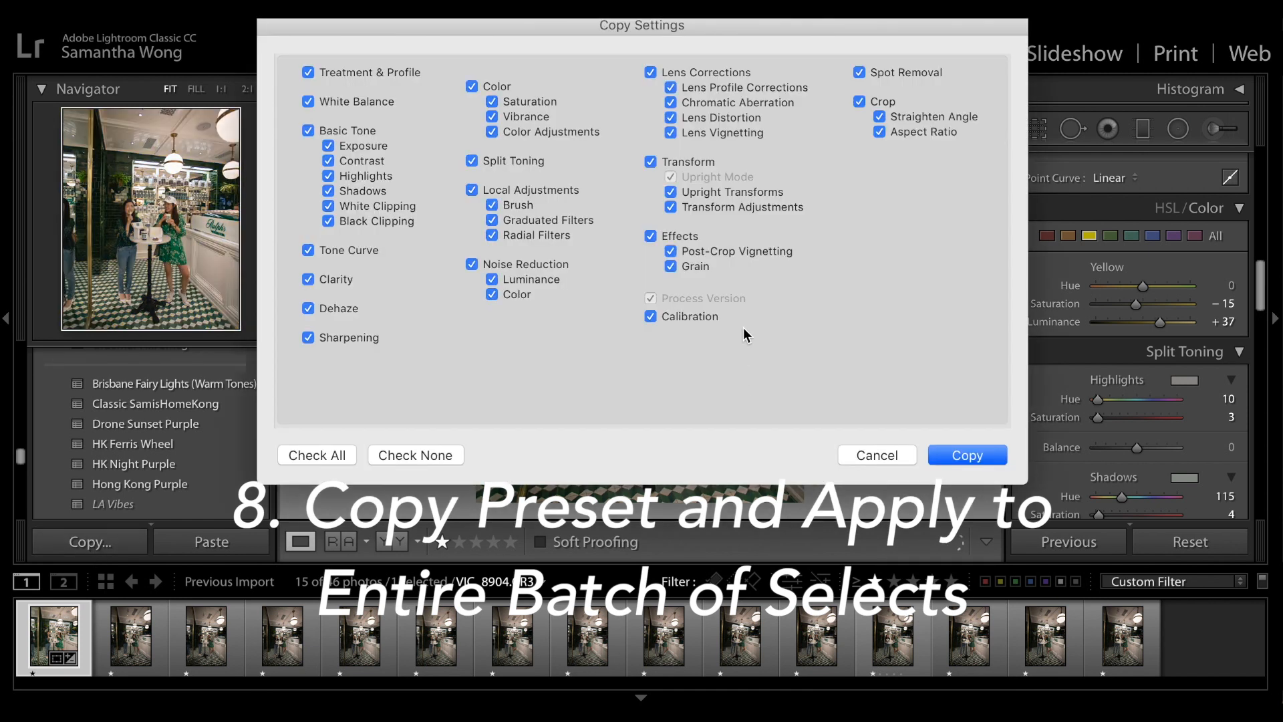
left_click_drag(759, 33, 755, 86)
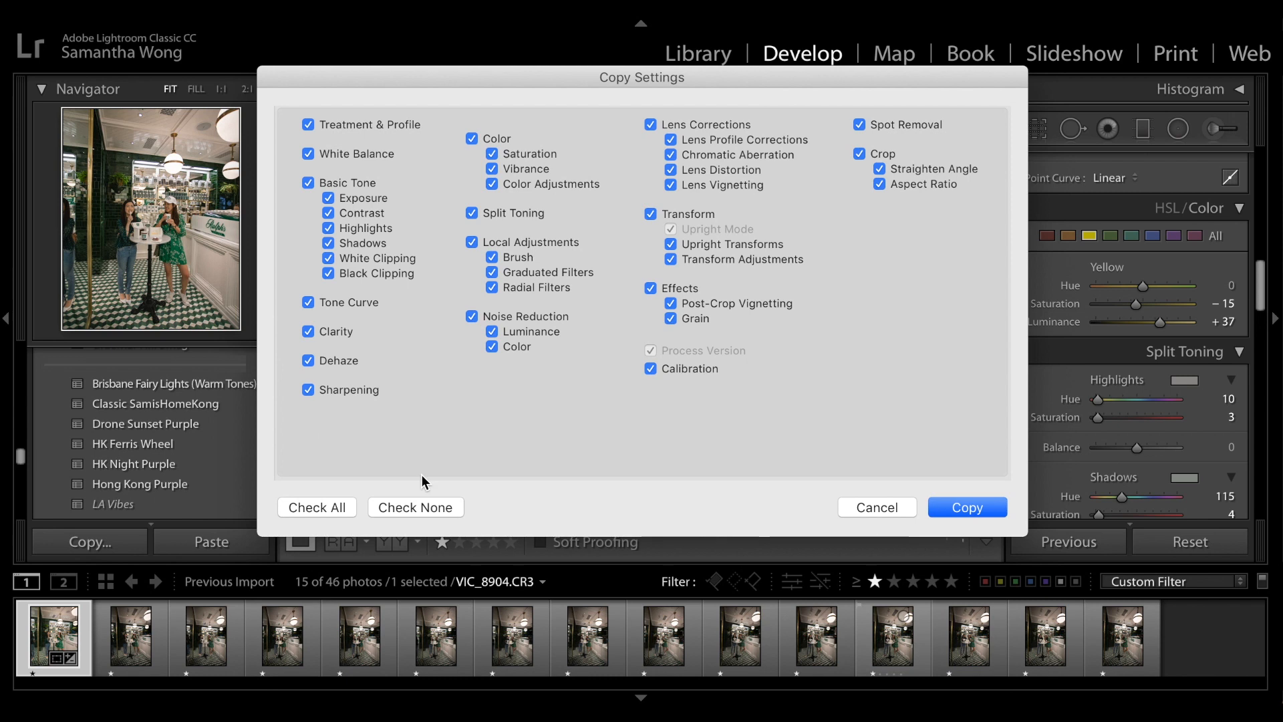
left_click(982, 509)
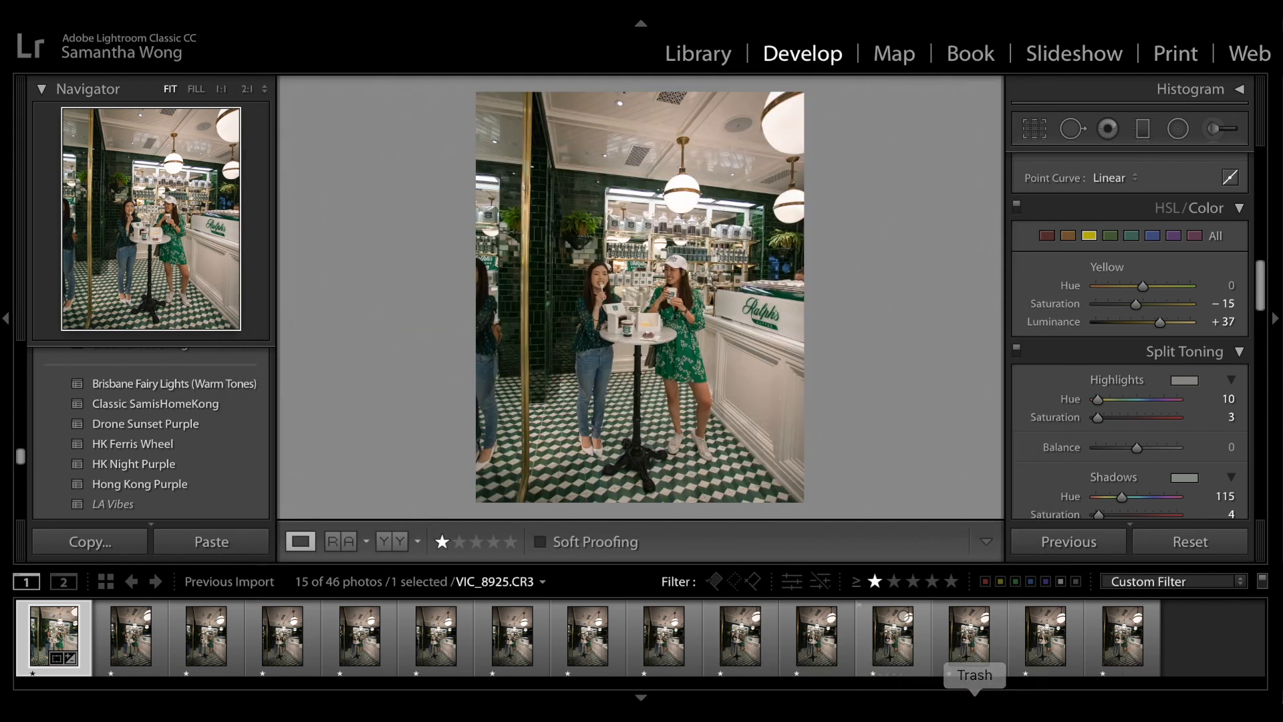
Step: Select all photos in the filmstrip and synchronize every develop setting from VIC_8904 to them
left_click(1124, 647)
key("ctrl+a")
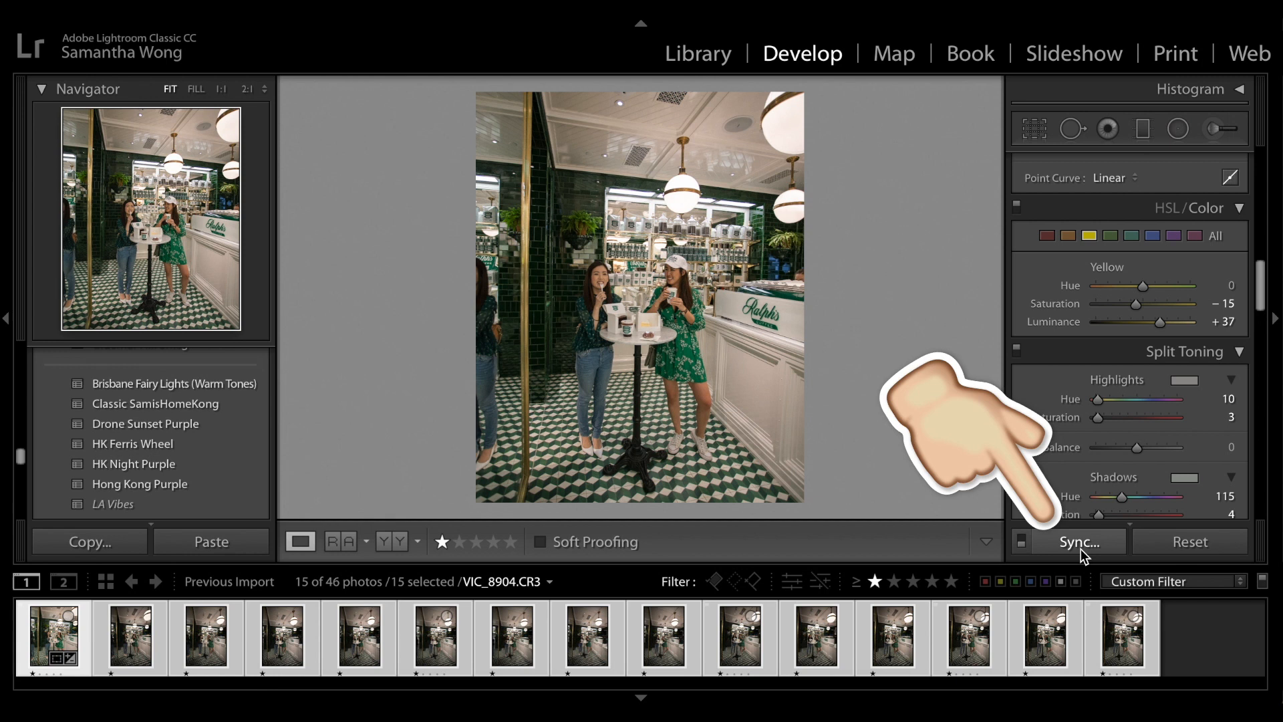
left_click(1079, 542)
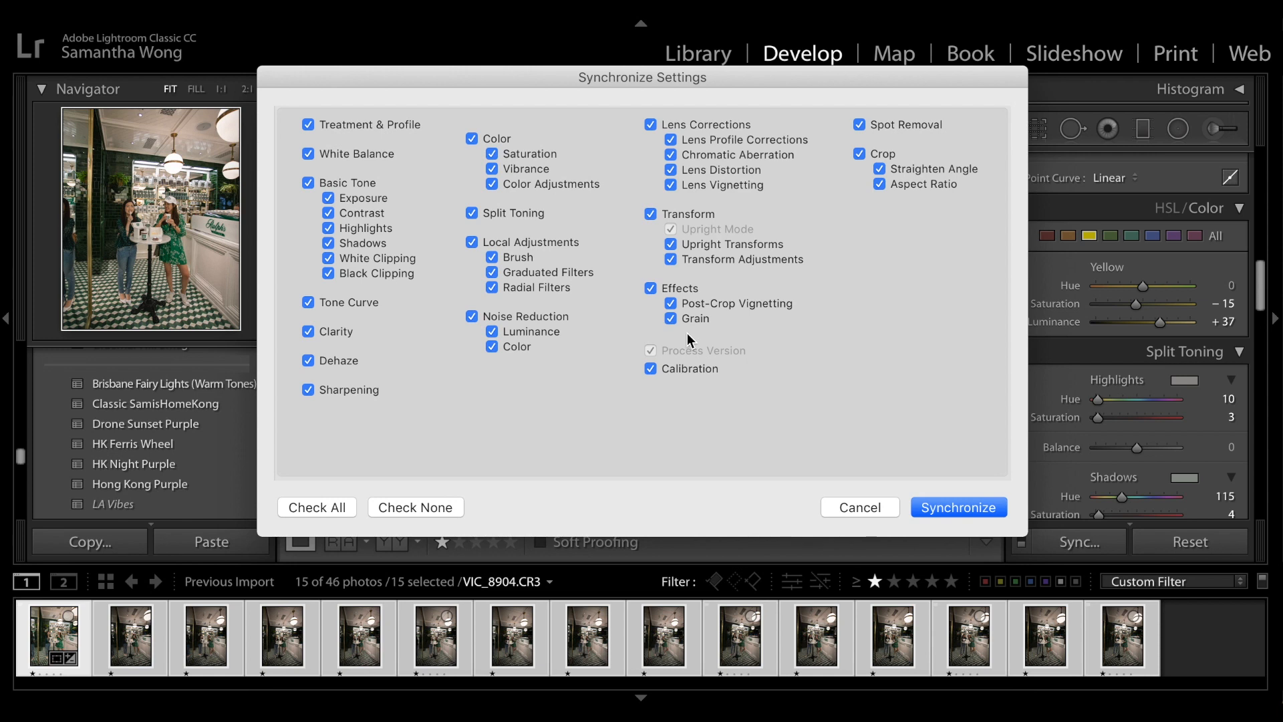
left_click(973, 508)
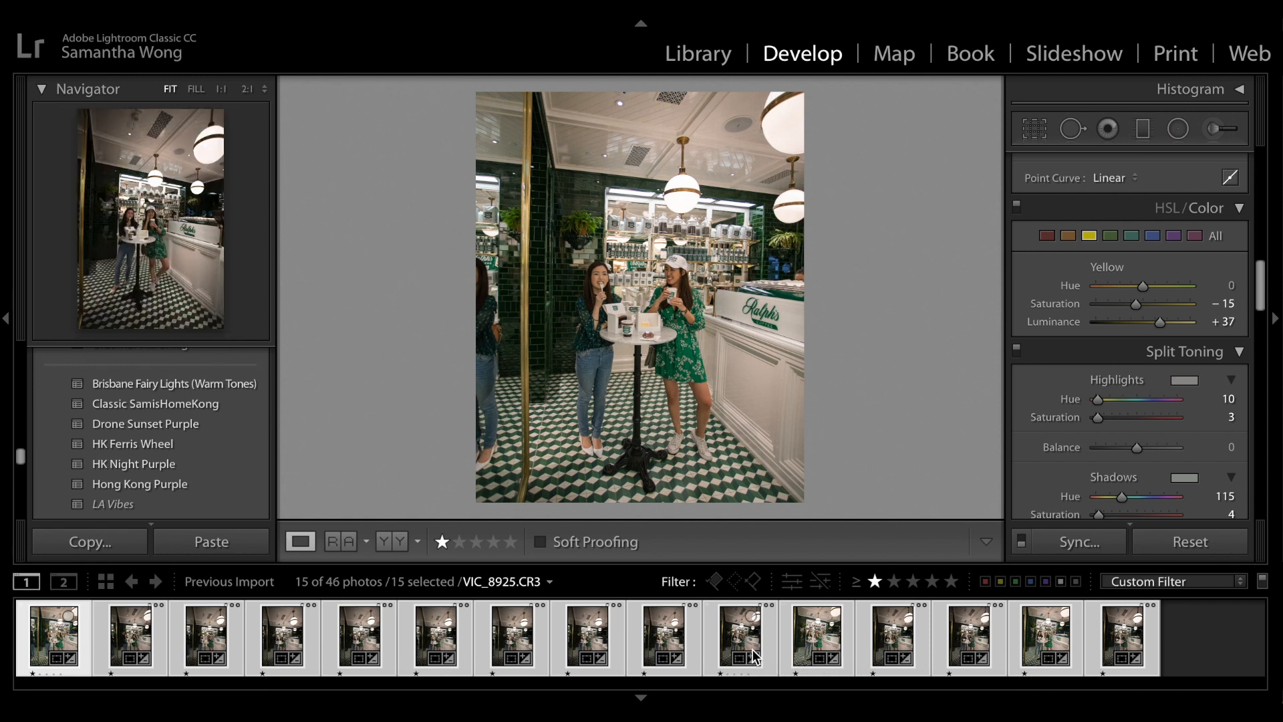
Step: Check the synchronized photos, deselect the batch, and compare VIC_8906 before and after the edit side by side
left_click(671, 652)
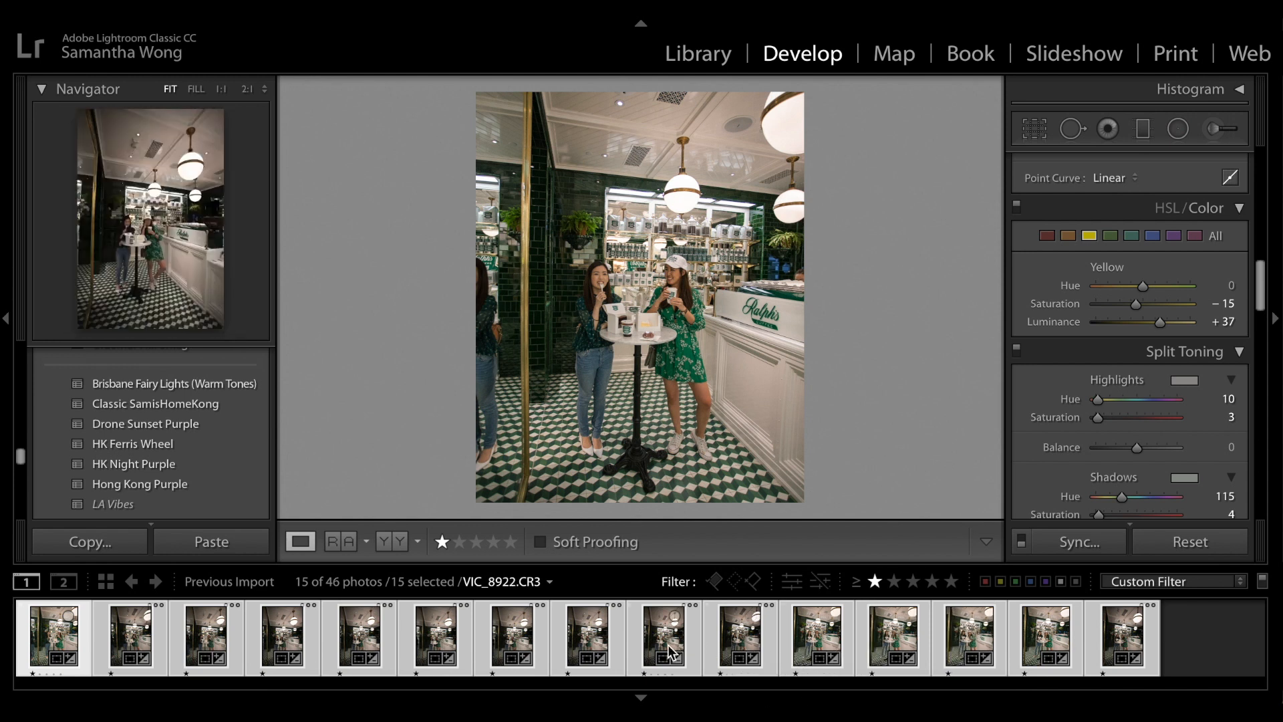
left_click(46, 627)
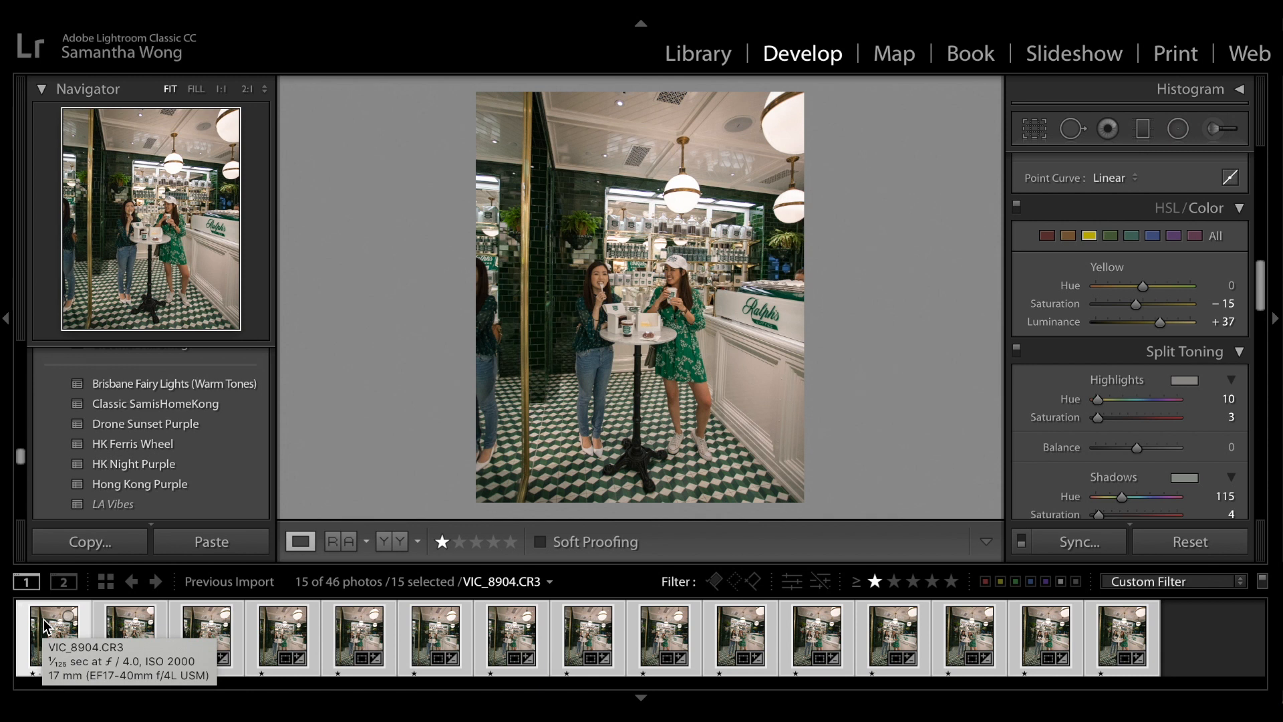
left_click(1185, 643)
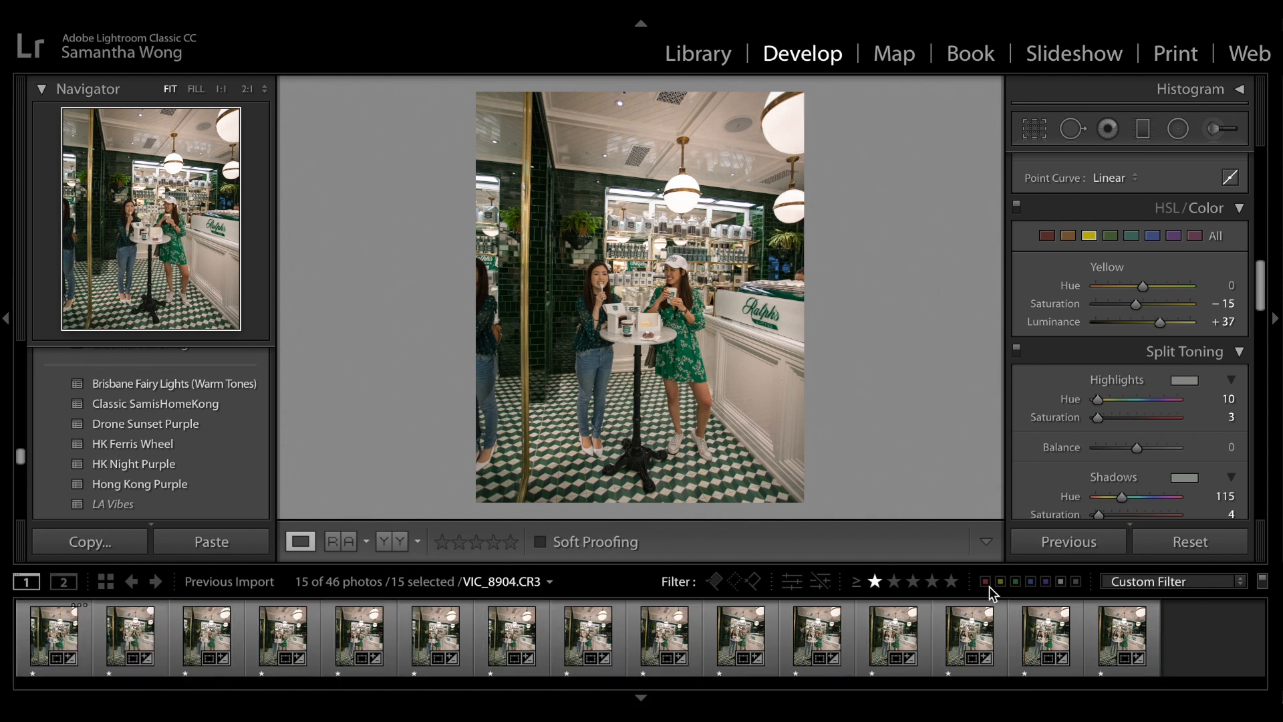
left_click(131, 632)
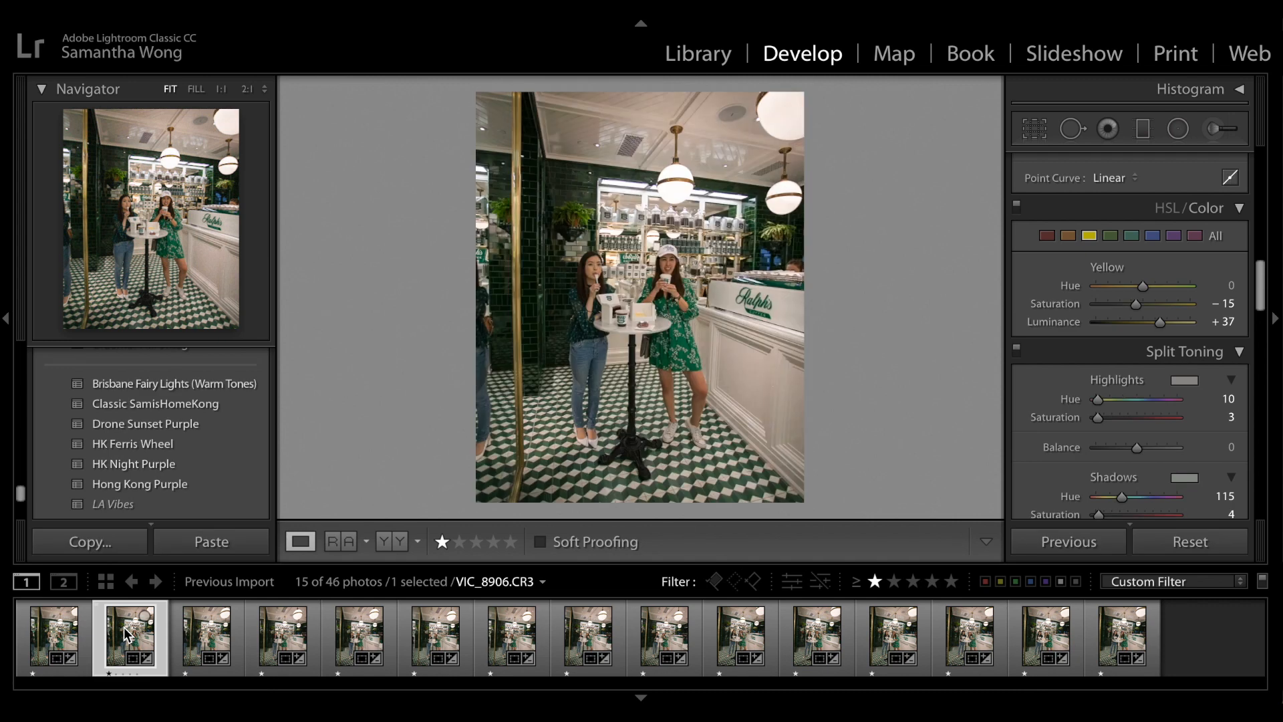
key("y")
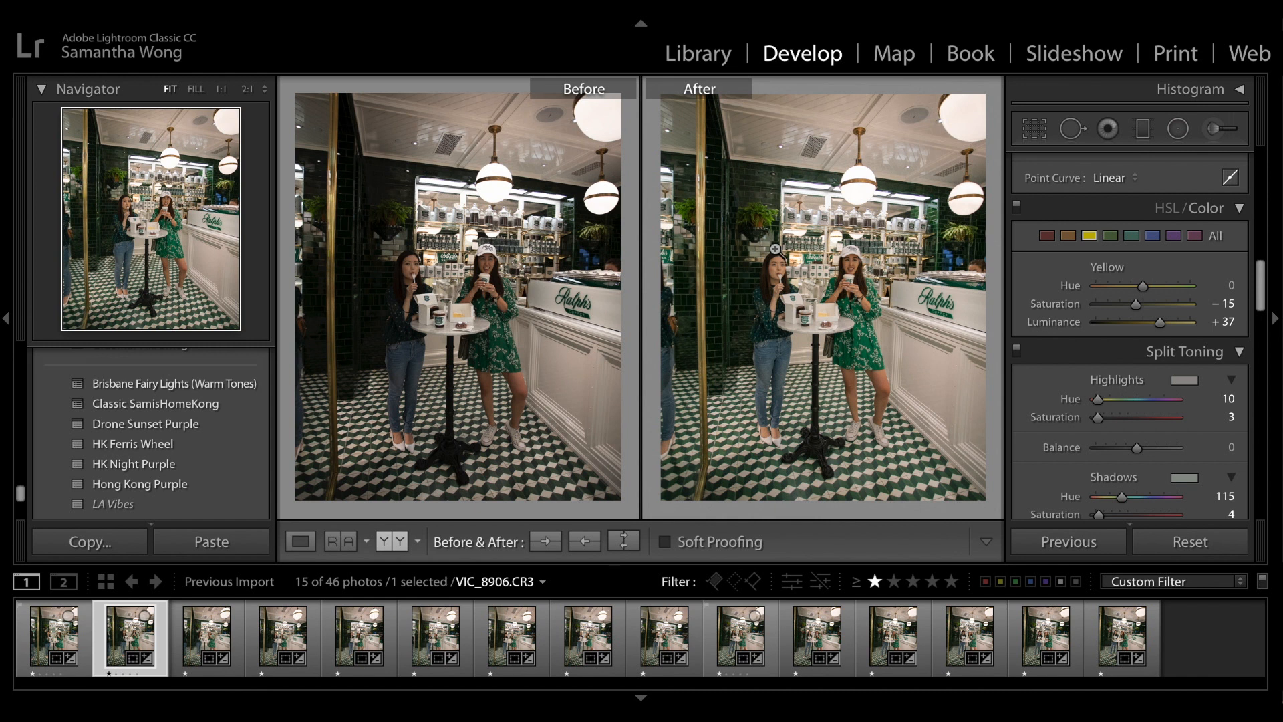
key("y")
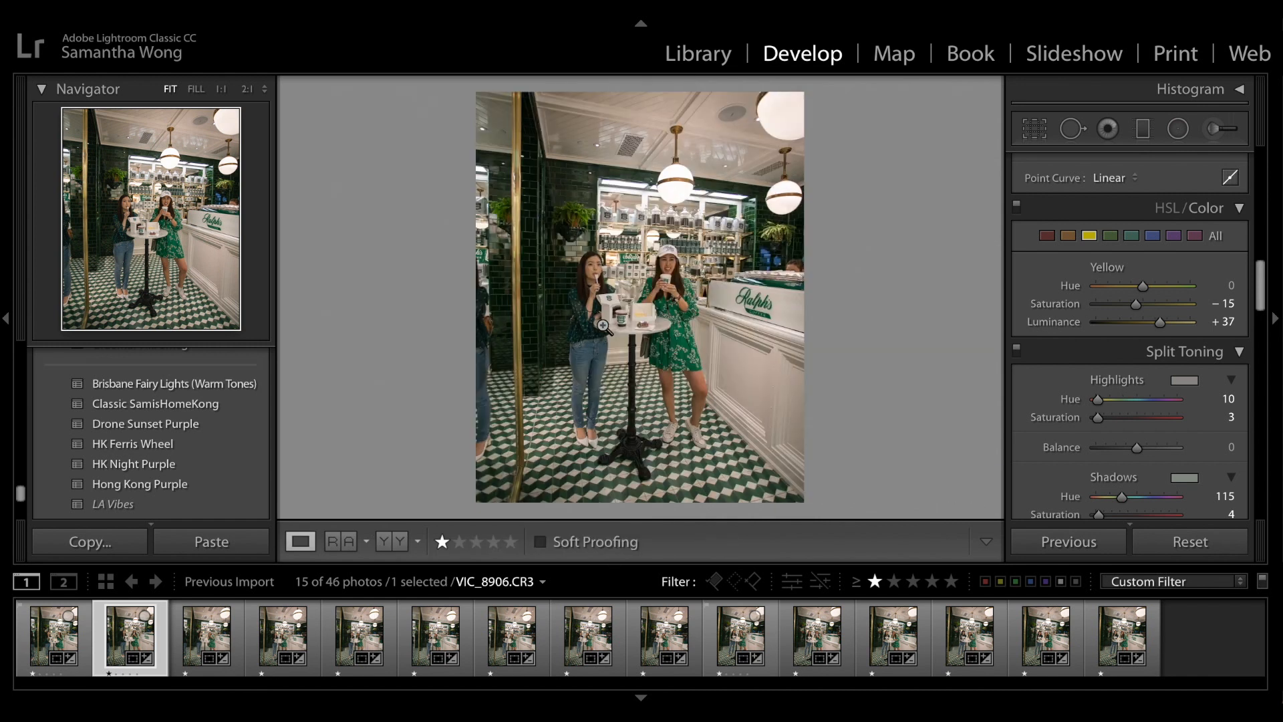
Step: Rate every photo from VIC_8904 to VIC_8932 two stars except the second and eighth, and filter to two stars and higher
left_click(50, 621)
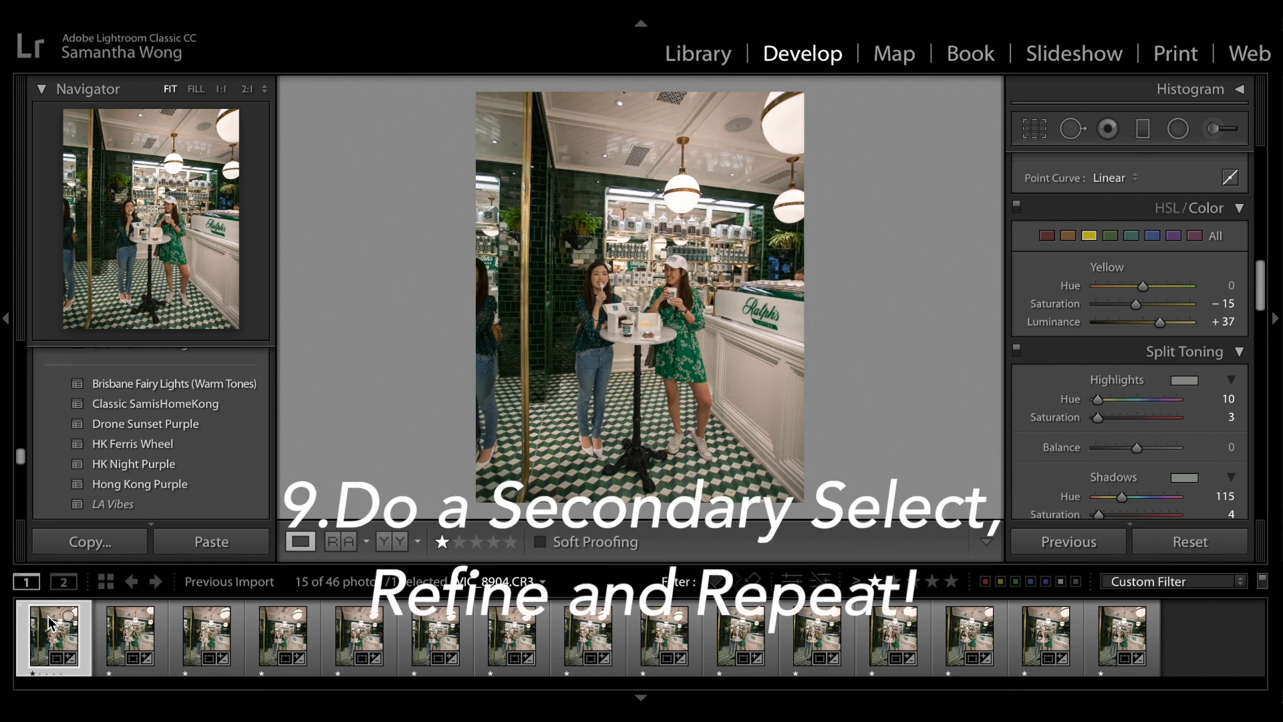
key("2")
key("Right")
key("Right")
key("2")
key("Right")
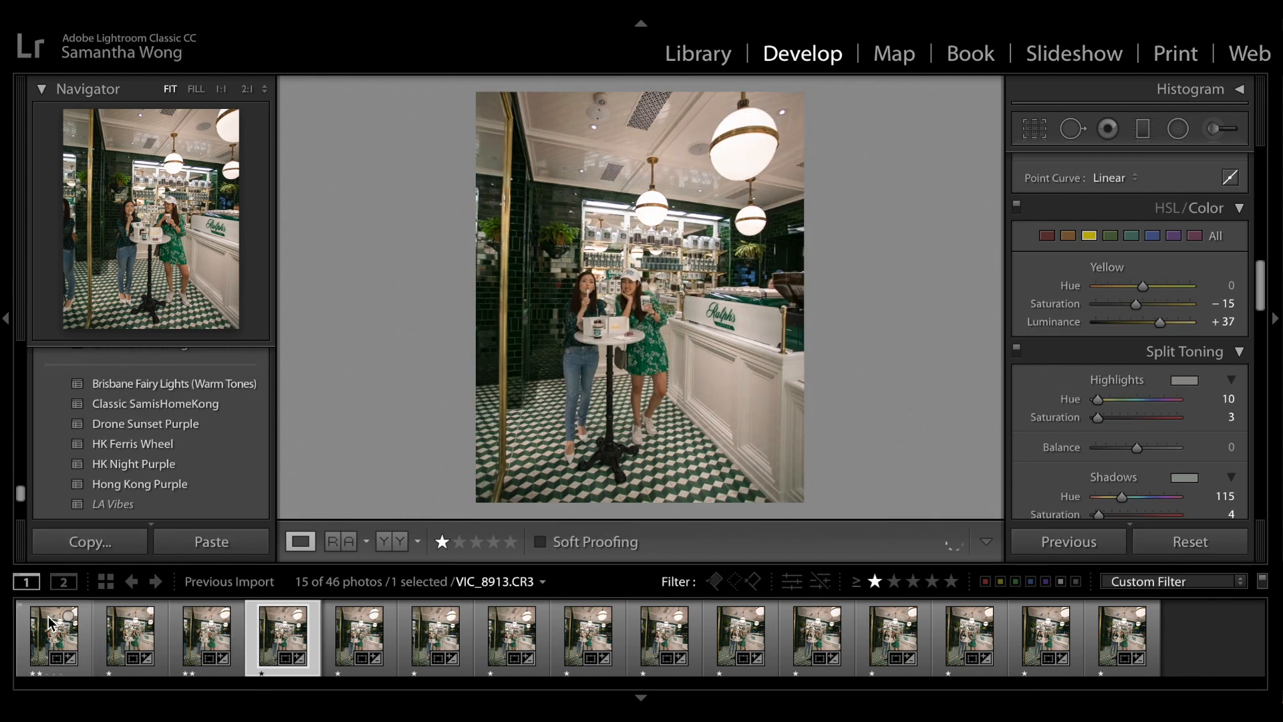
key("2")
key("Right")
key("2")
key("Right")
key("2")
key("Right")
key("2")
key("Right")
key("Right")
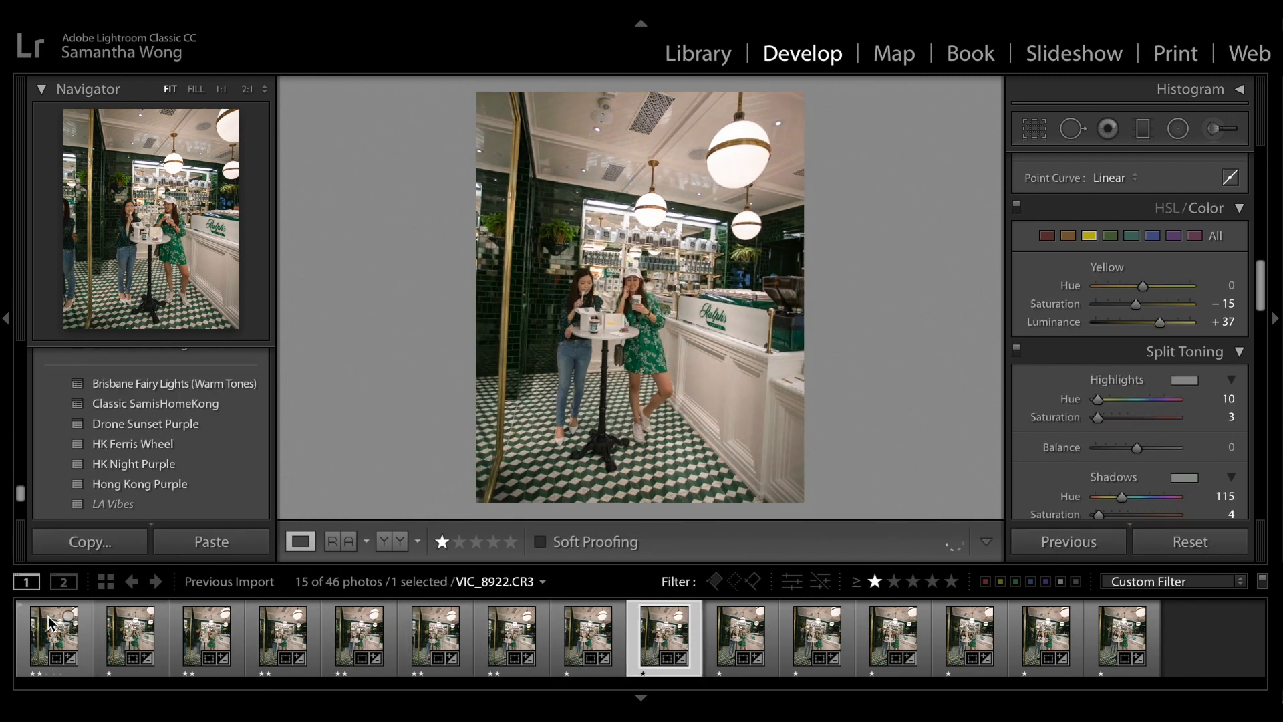
key("2")
key("Right")
key("2")
key("Right")
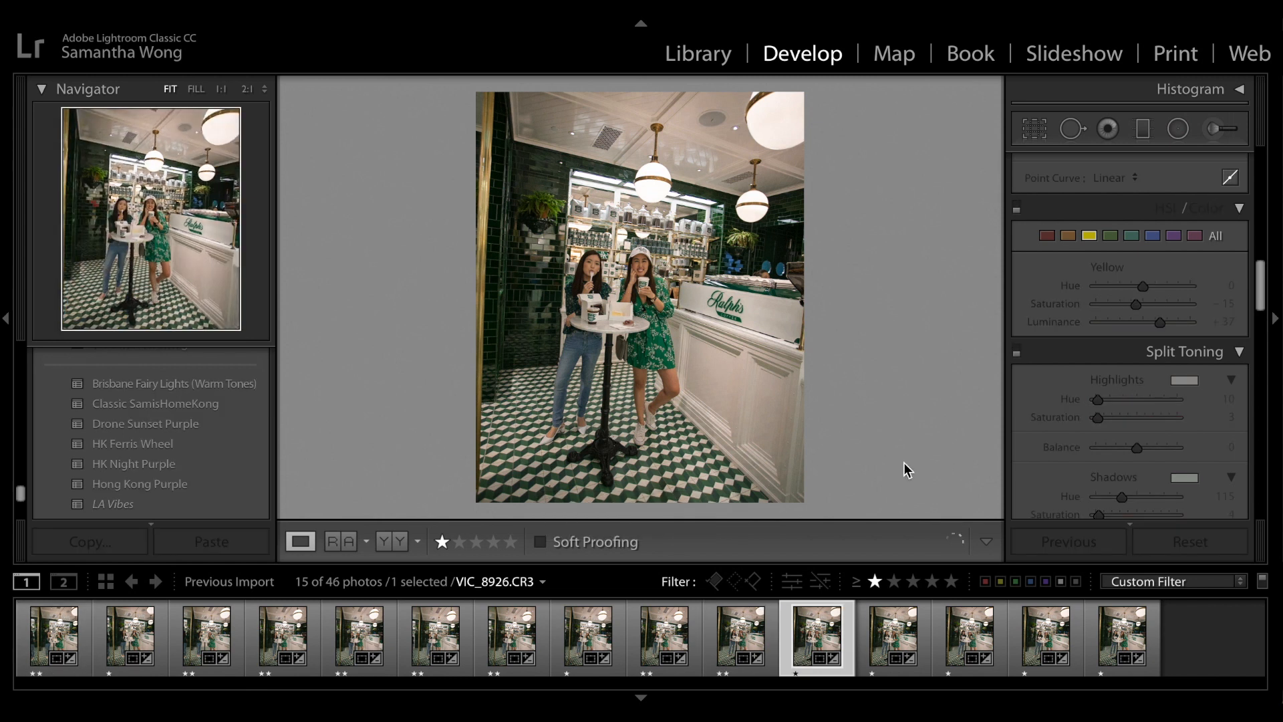
key("2")
key("Right")
key("2")
key("Right")
key("2")
key("Right")
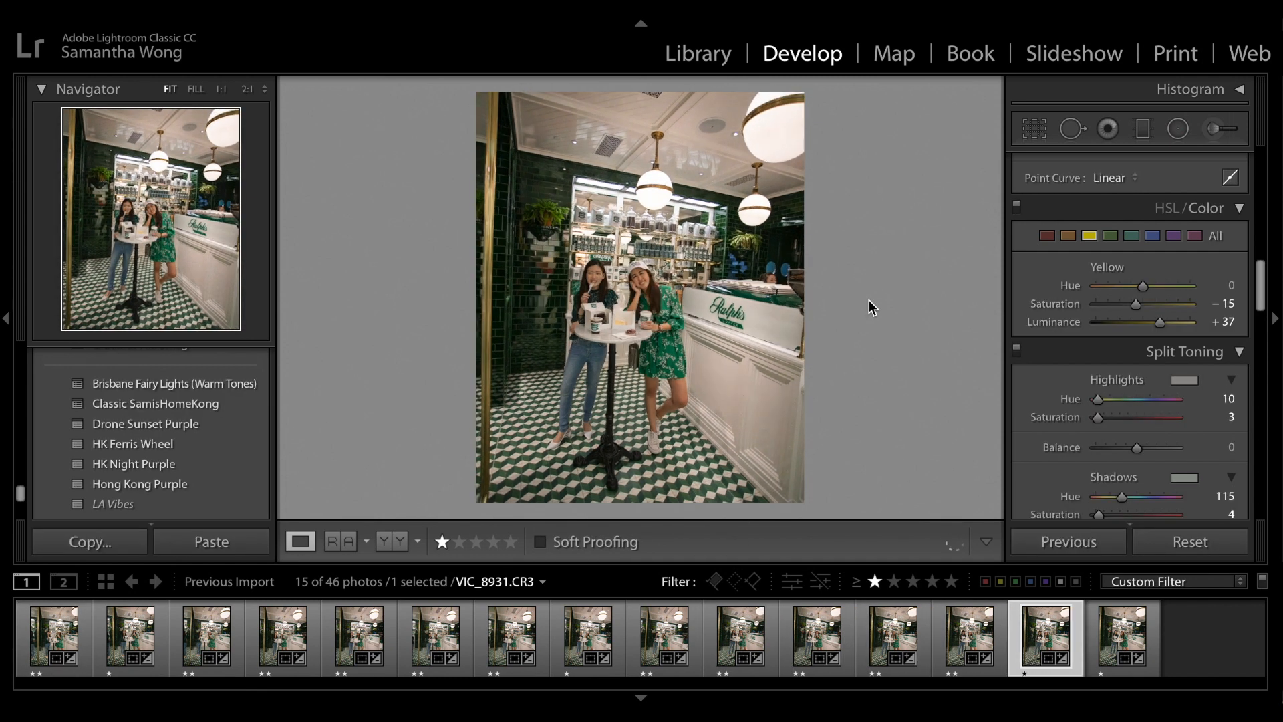
key("2")
key("Right")
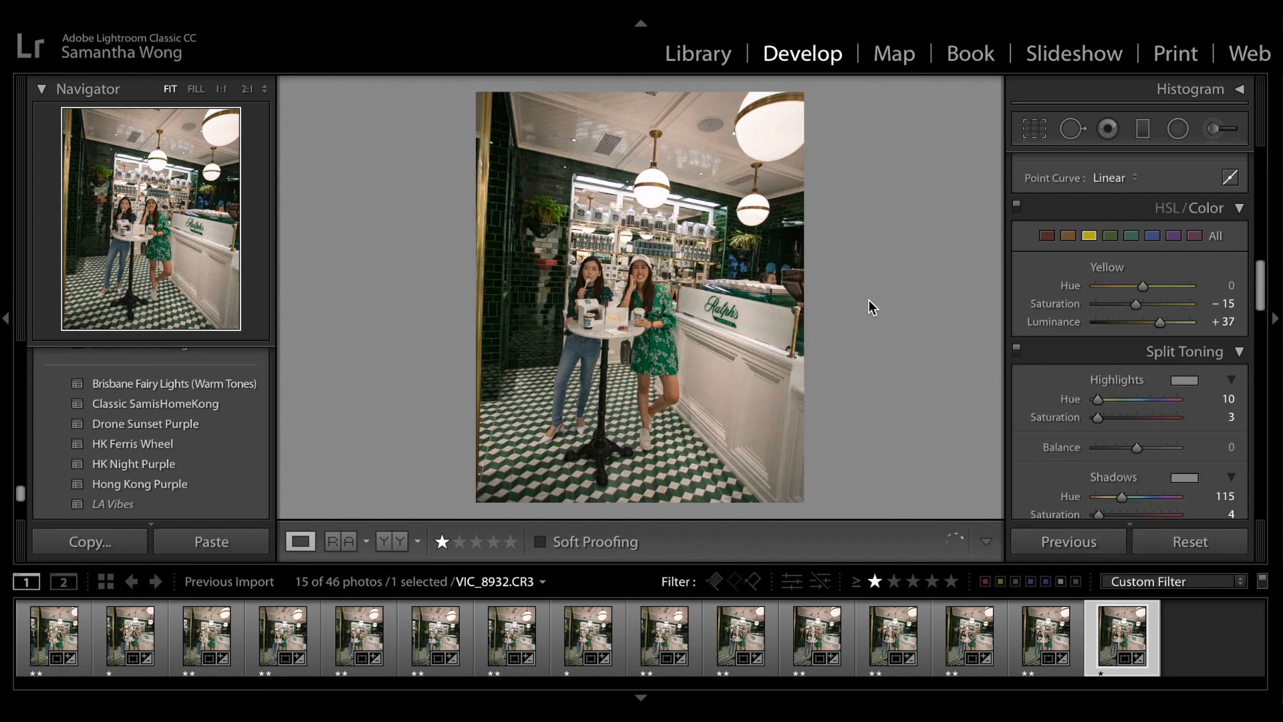
key("2")
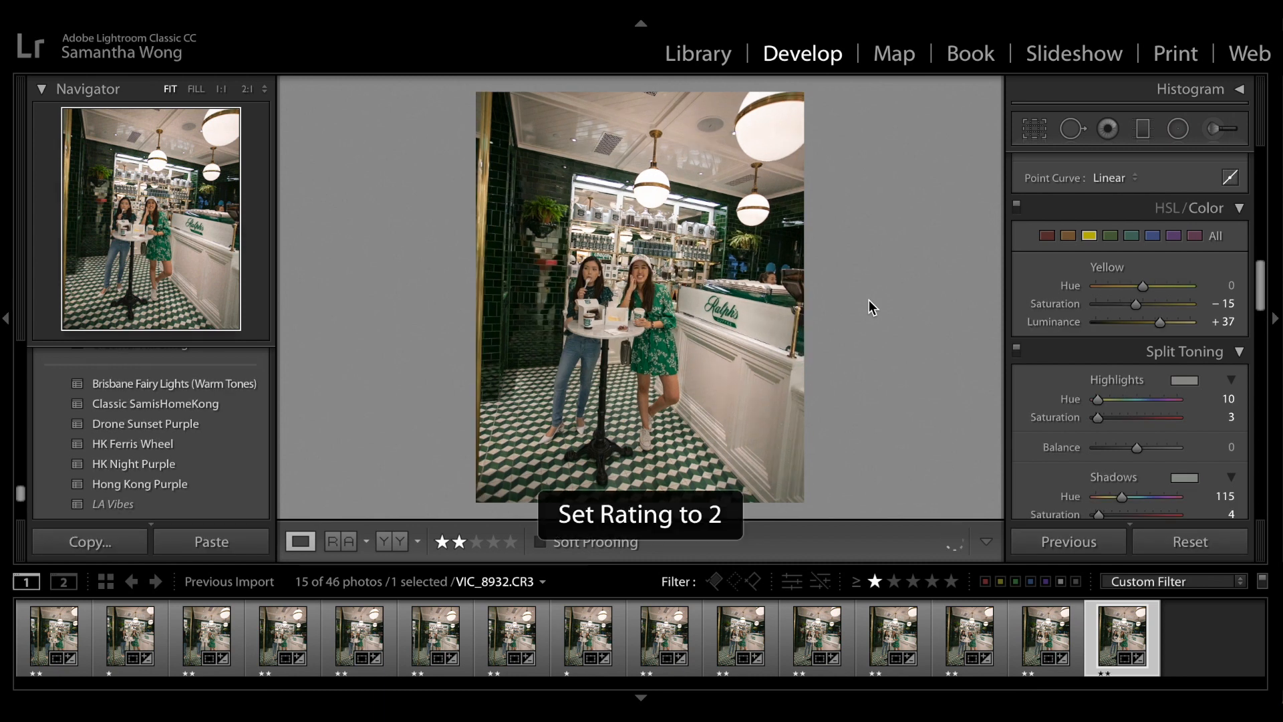
left_click(895, 582)
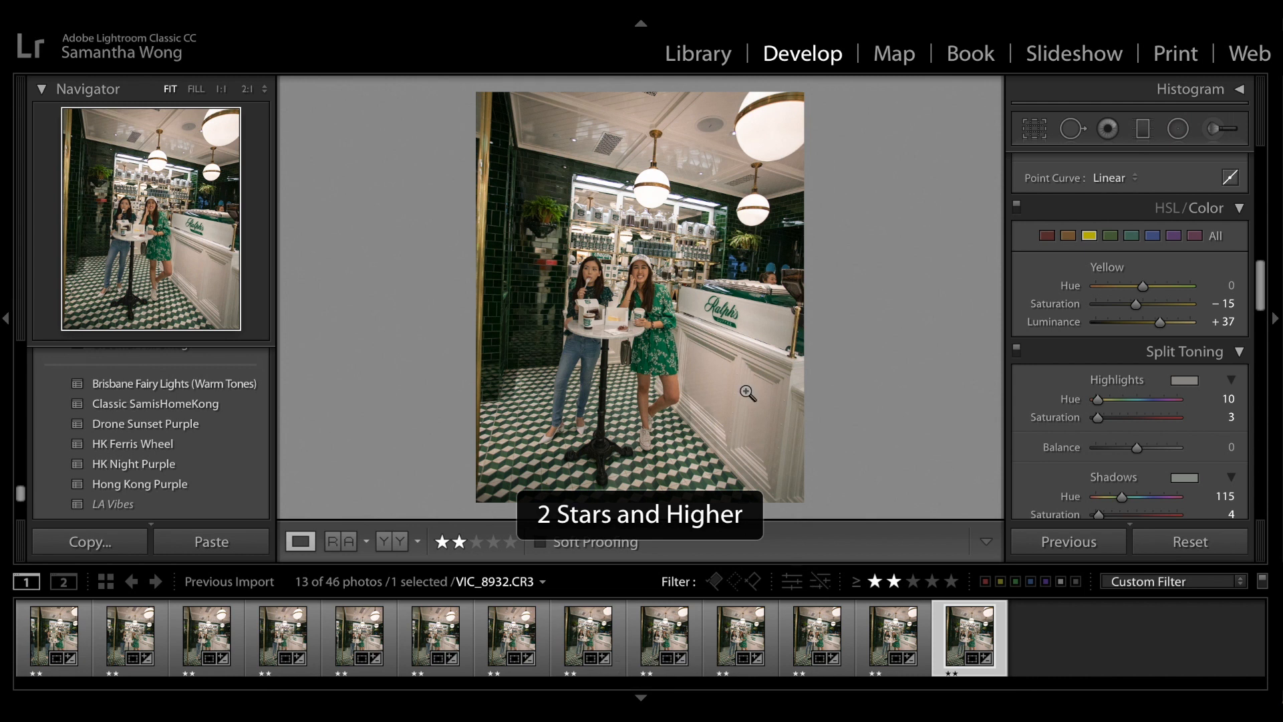
Step: Rotate the crop of VIC_8932 to an angle of −1.17, move it lower on the photo, and apply it
key("r")
left_click_drag(805, 149, 811, 120)
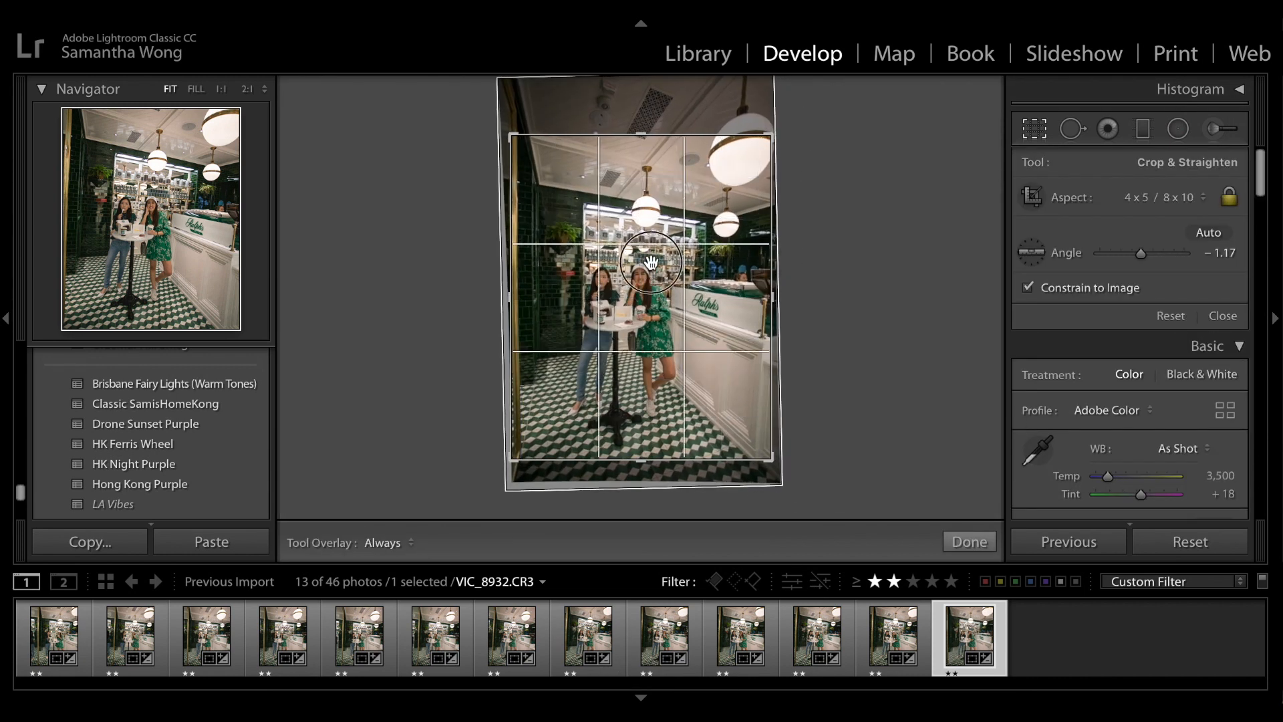
left_click_drag(650, 262, 649, 240)
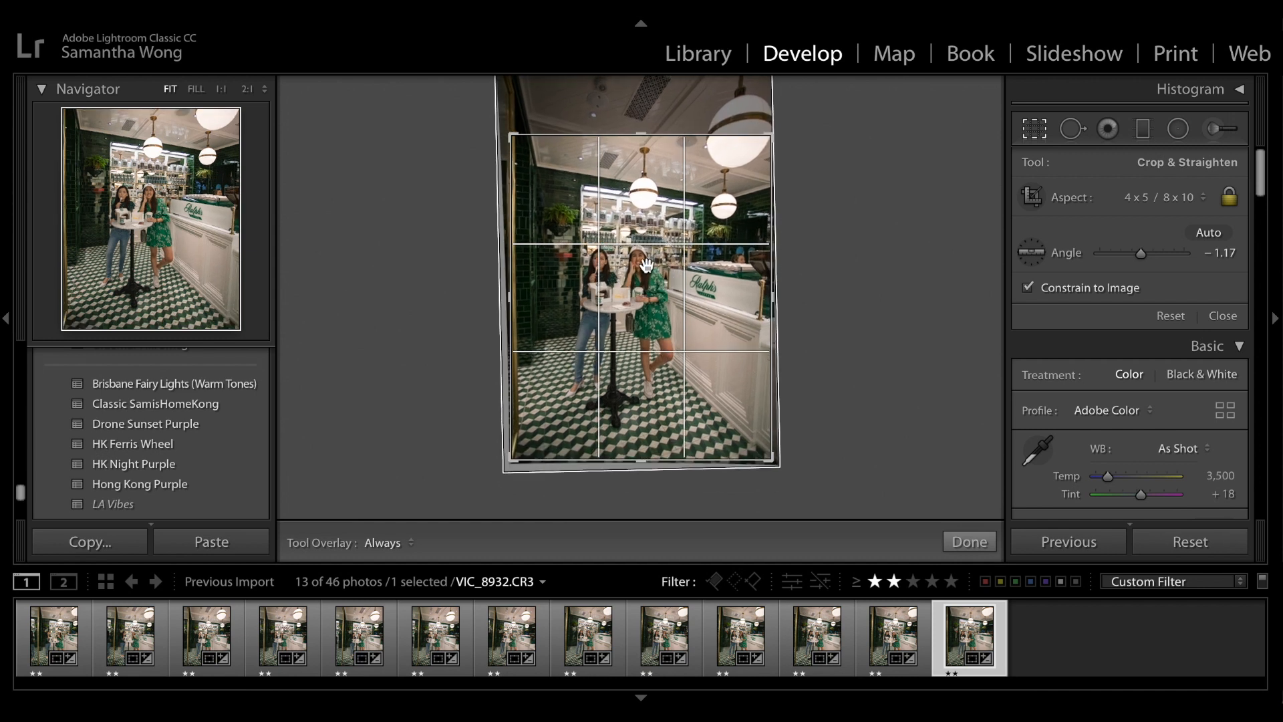
key("Return")
Step: View VIC_8910 and filter the filmstrip to photos rated three stars and higher
left_click(137, 637)
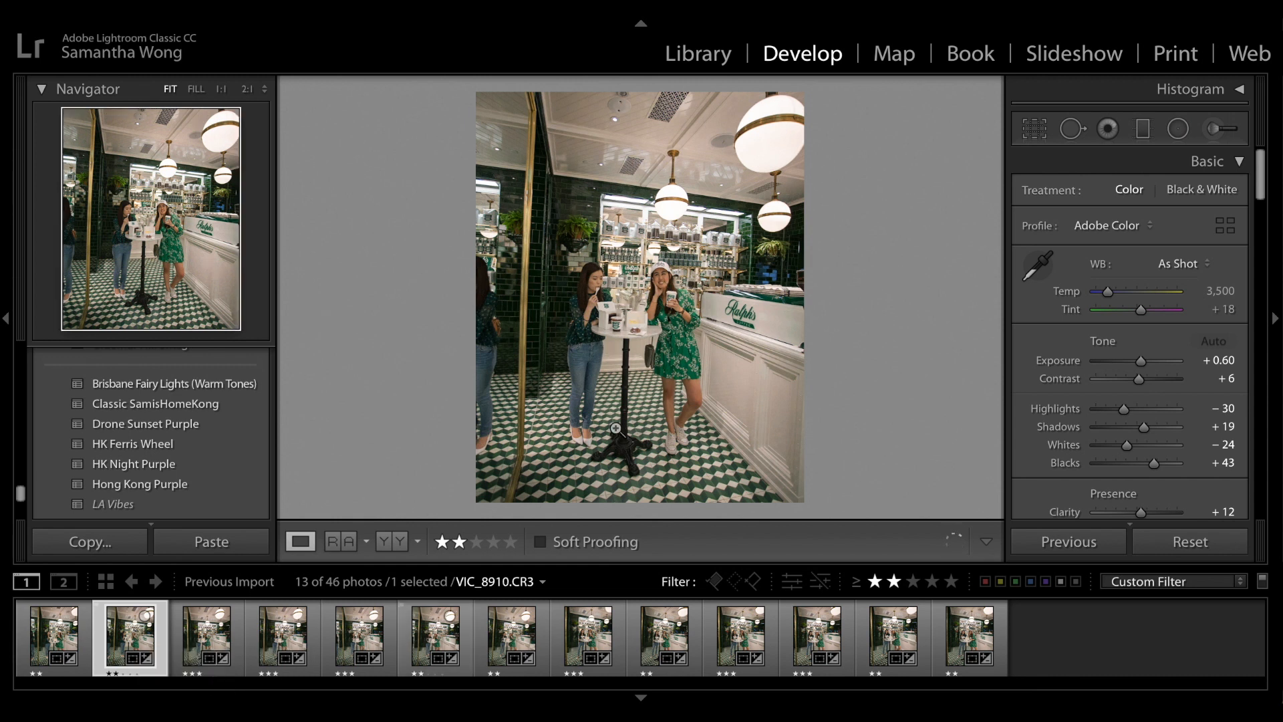
left_click(912, 582)
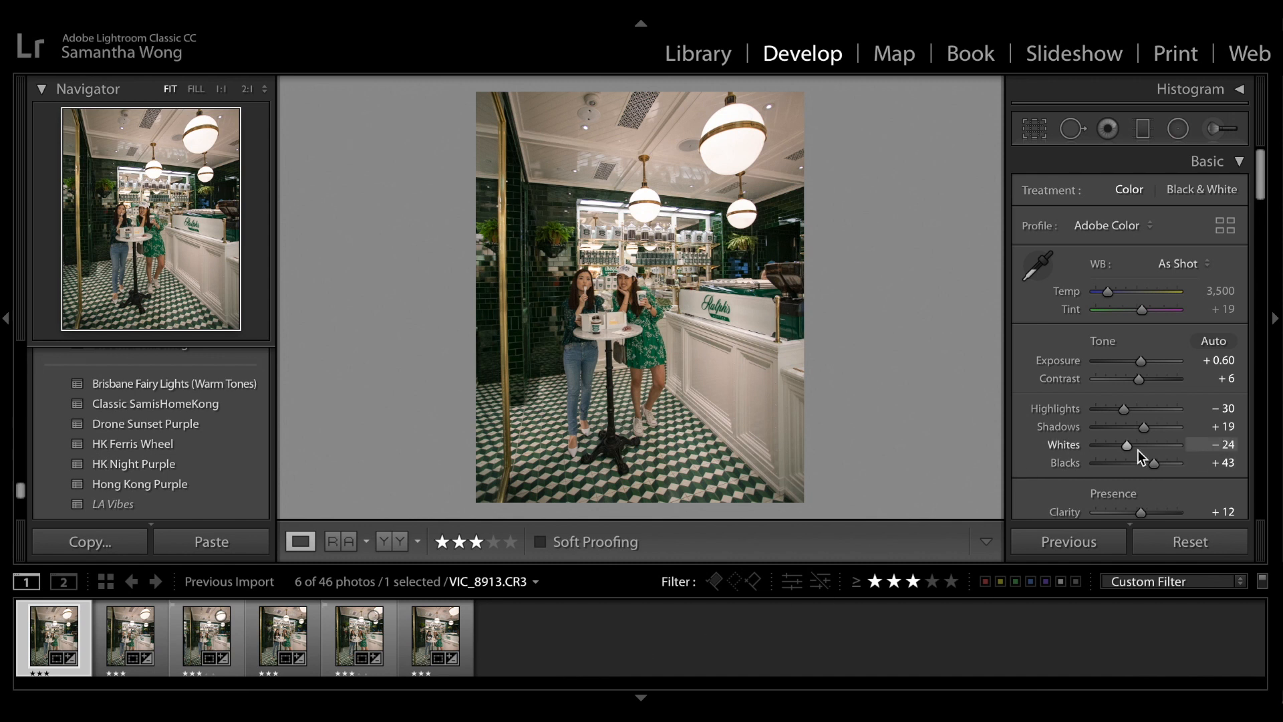
Step: Start cropping VIC_8913, refit the frame around the table and lamps, and turn off the crop's Constrain to Image option
key("r")
left_click_drag(793, 118, 792, 125)
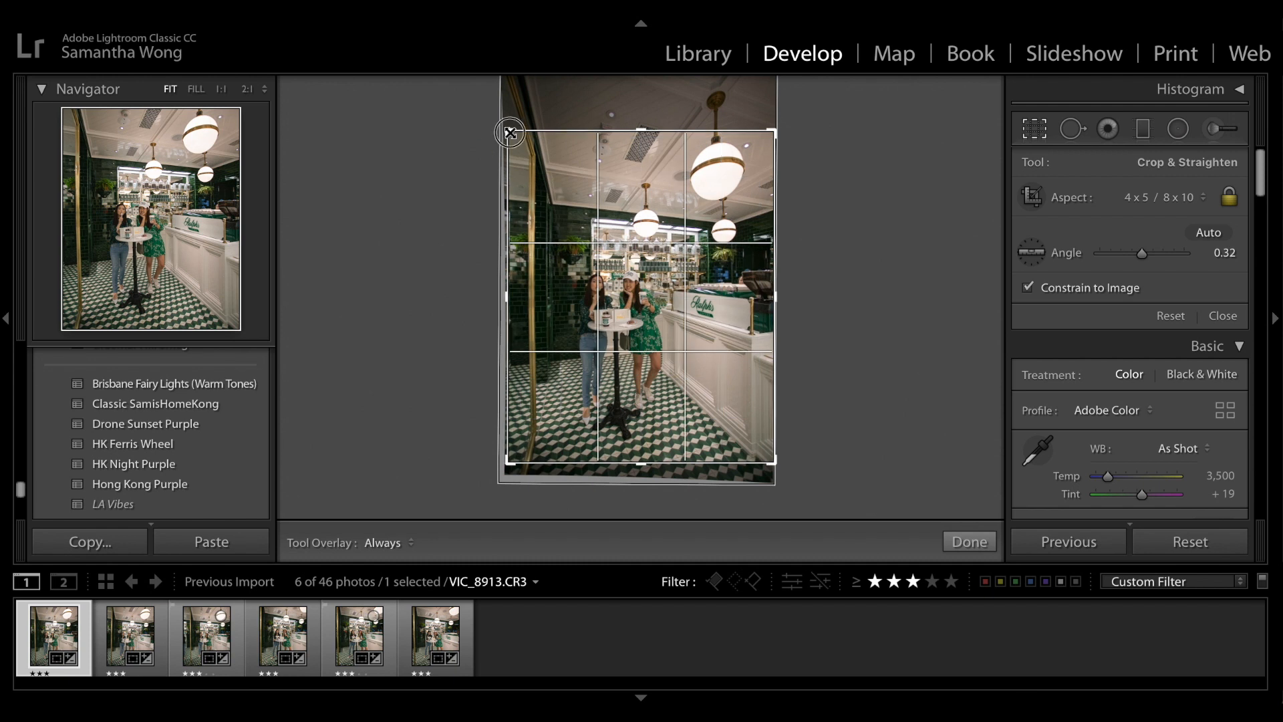
left_click_drag(509, 131, 508, 131)
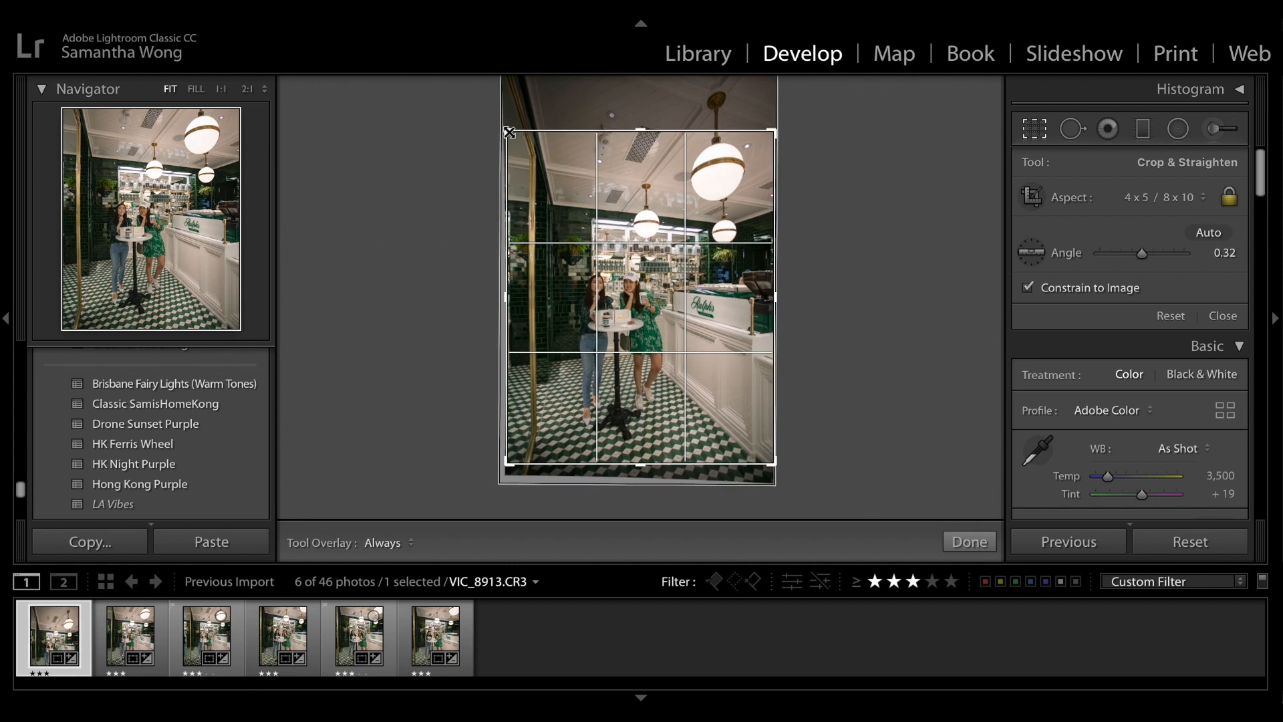
left_click_drag(724, 200, 724, 255)
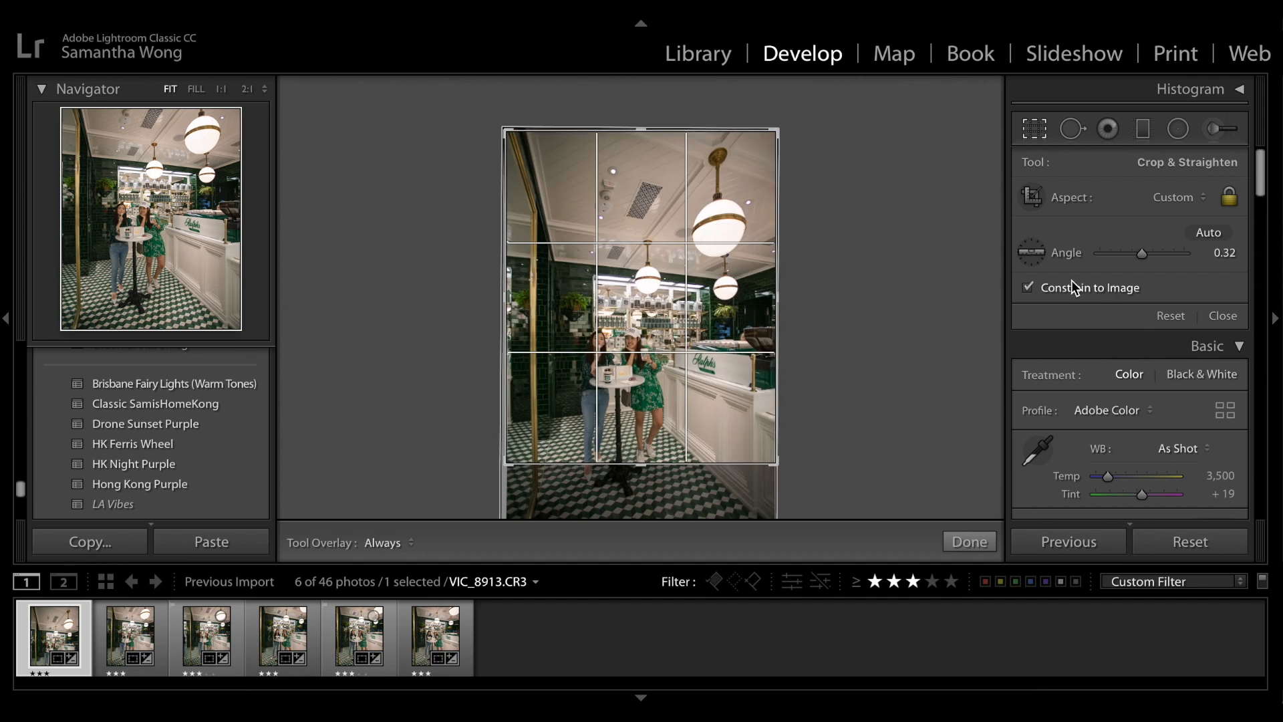
left_click_drag(670, 343, 668, 293)
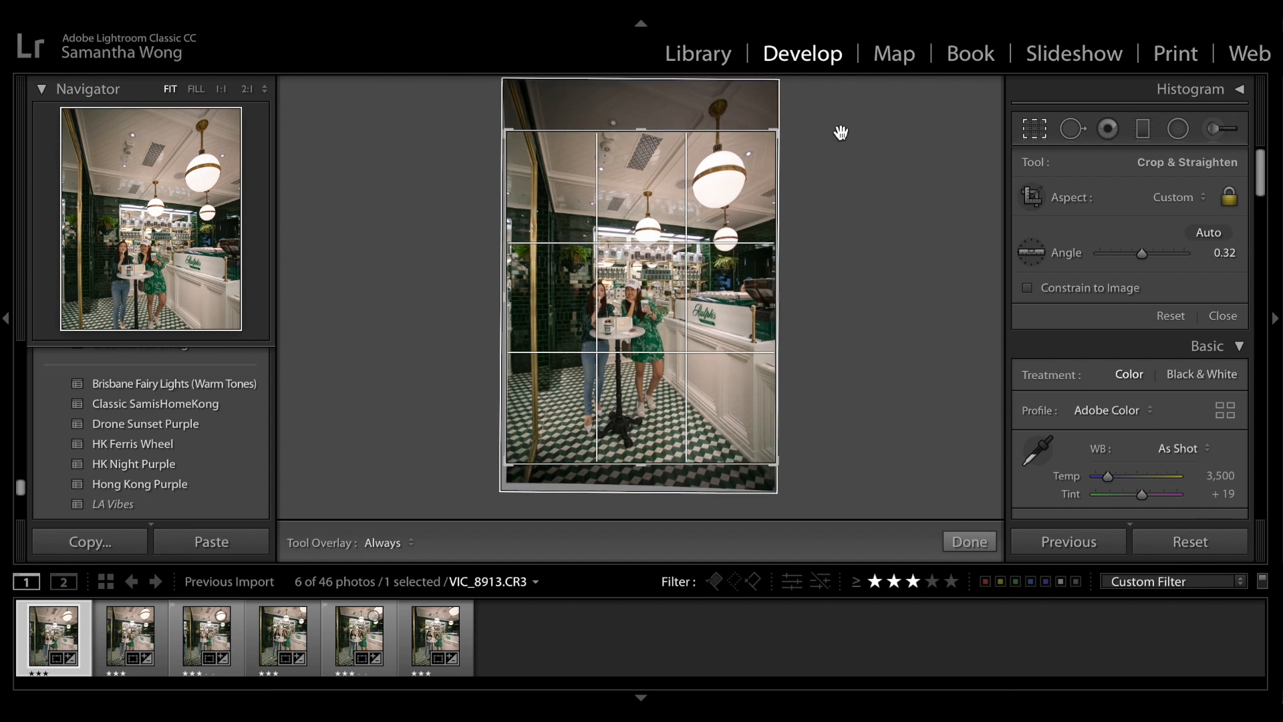
left_click_drag(776, 129, 776, 127)
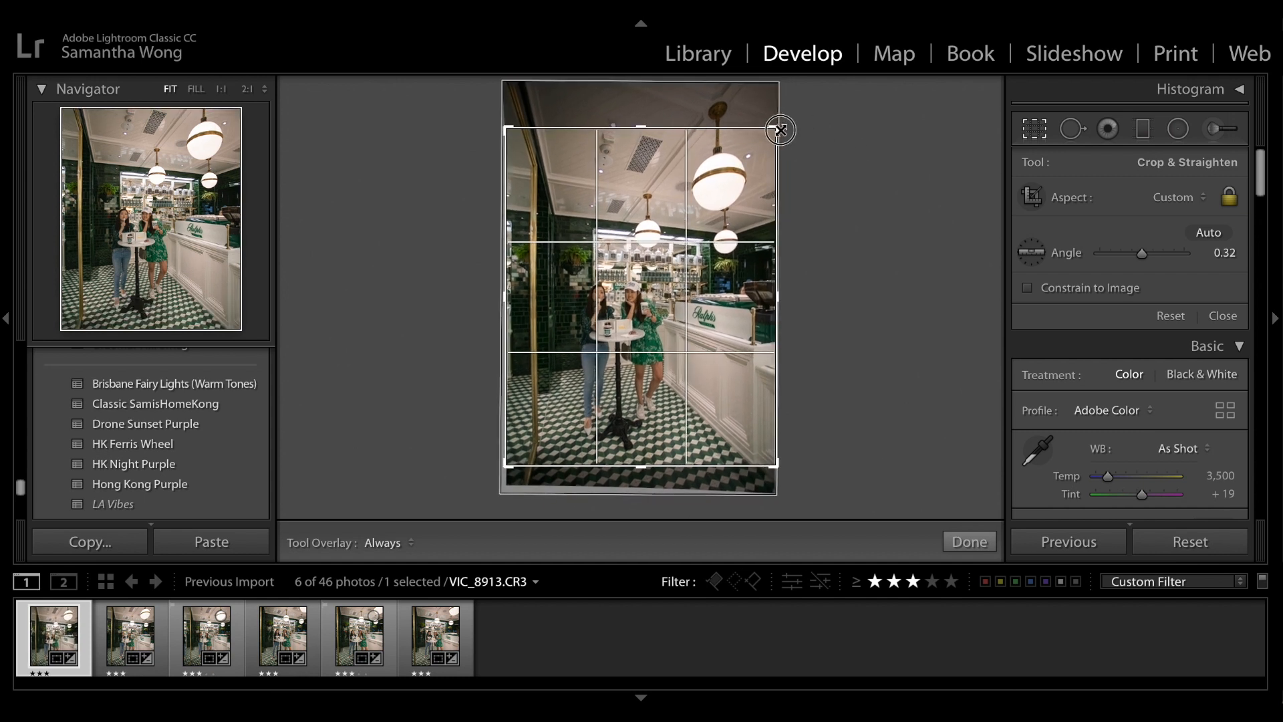
Step: Set the crop aspect ratio to 4 x 5 / 8 x 10, rotate the crop to an angle of 0.39, and apply it
left_click(1195, 199)
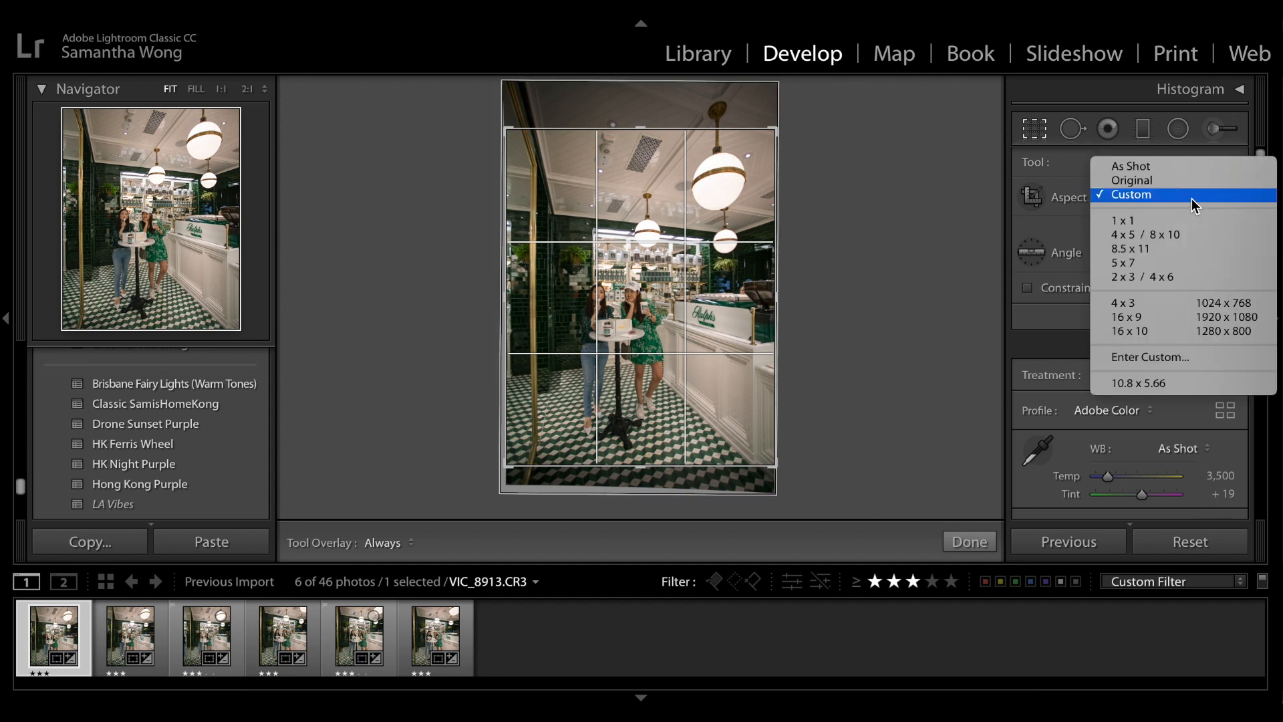
left_click(1096, 233)
left_click_drag(713, 244, 713, 232)
left_click_drag(794, 132, 779, 131)
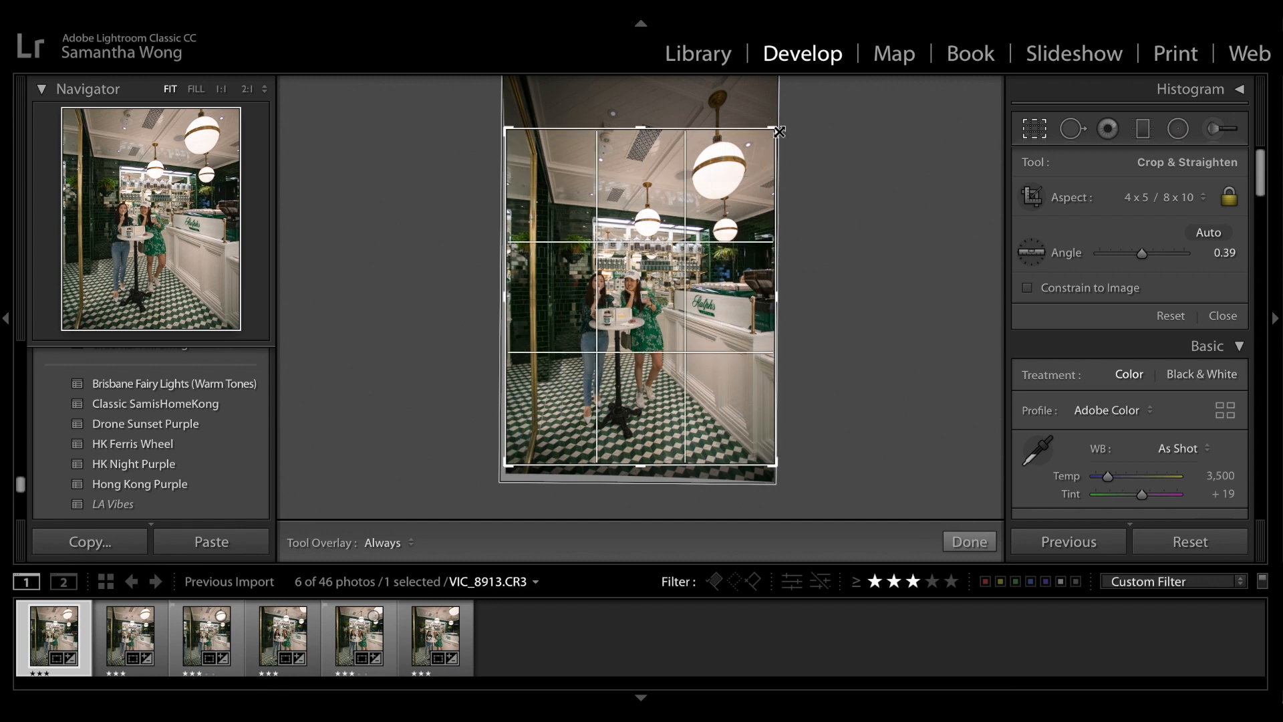
key("Return")
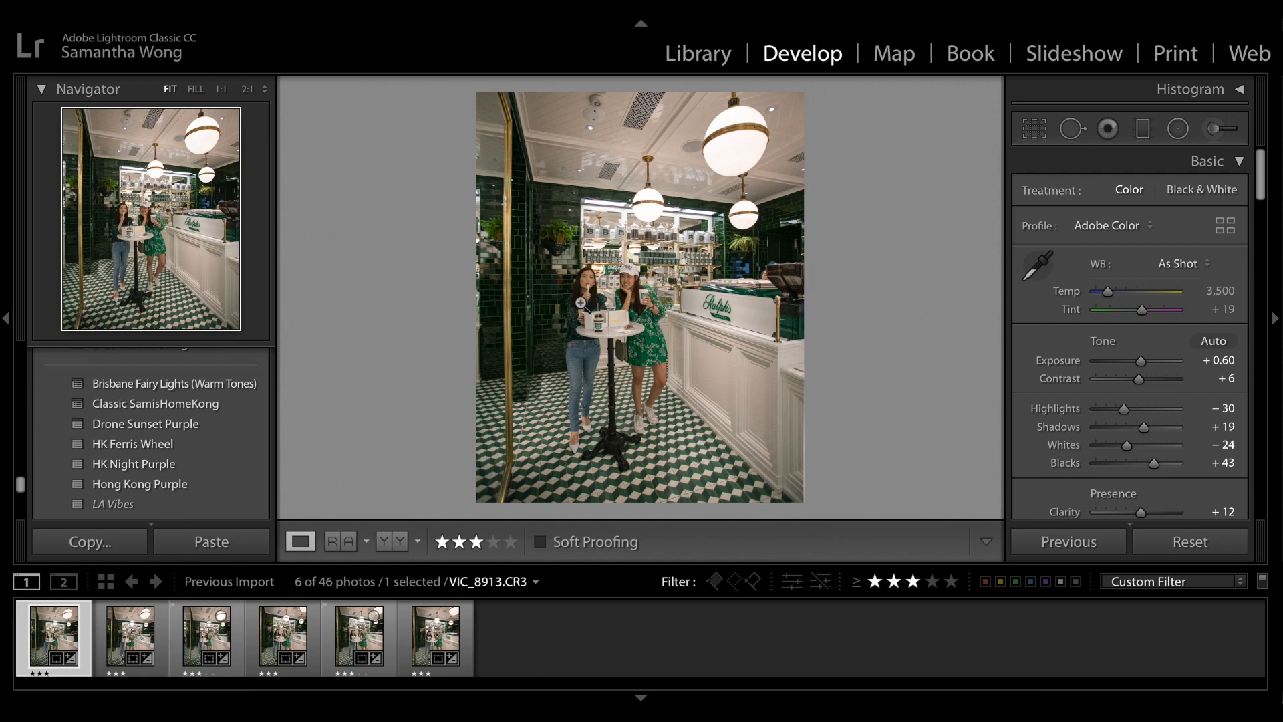
Step: Set the tone curve of VIC_8913 to Lights −22, Darks +18 and Shadows +14
scroll(1208, 190, "down", 10)
left_click_drag(1125, 207, 1130, 207)
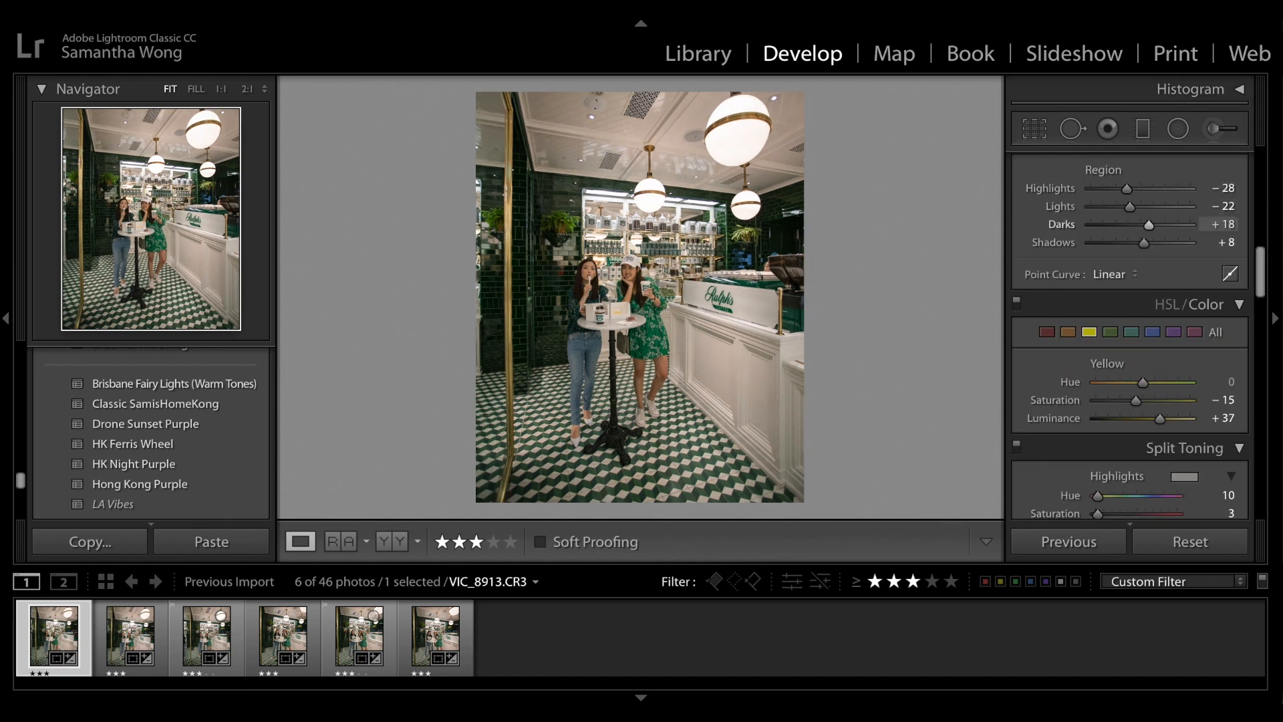
left_click_drag(1220, 247, 1226, 245)
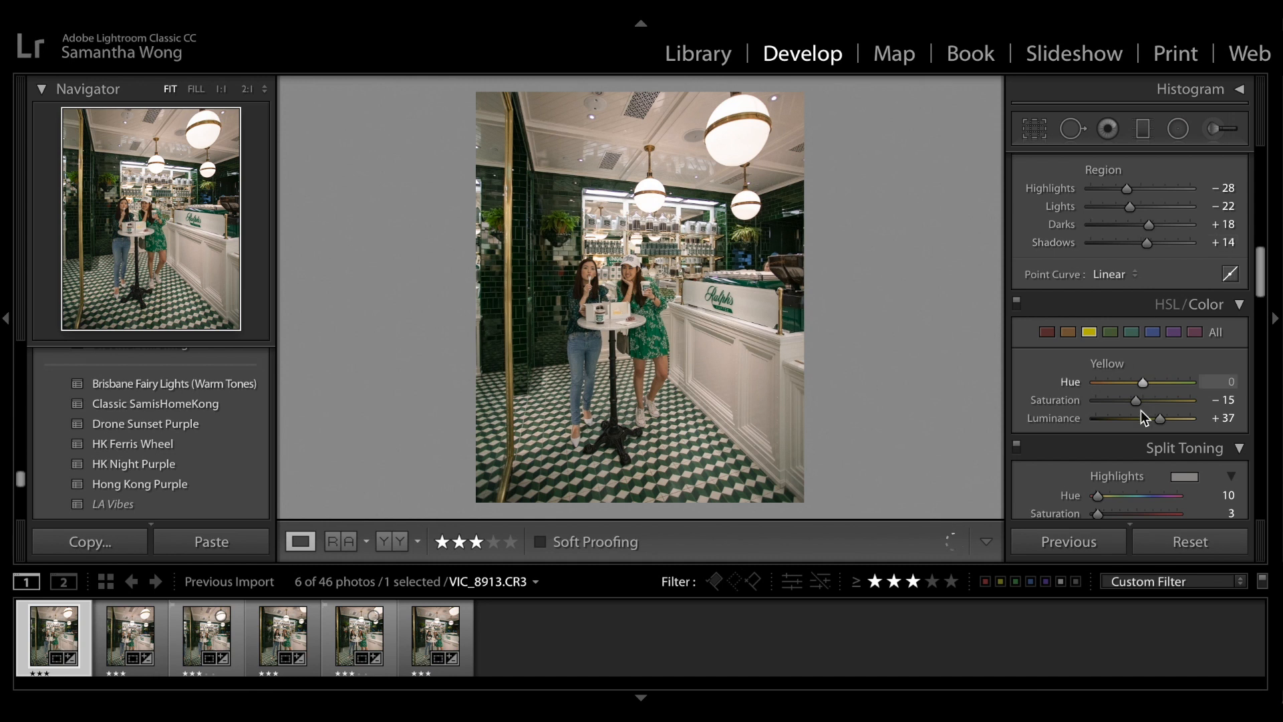
Step: Set the orange saturation to +16 and fine-tune the blue hue, saturation and luminance of VIC_8913
left_click(1068, 332)
left_click_drag(1224, 406, 1218, 399)
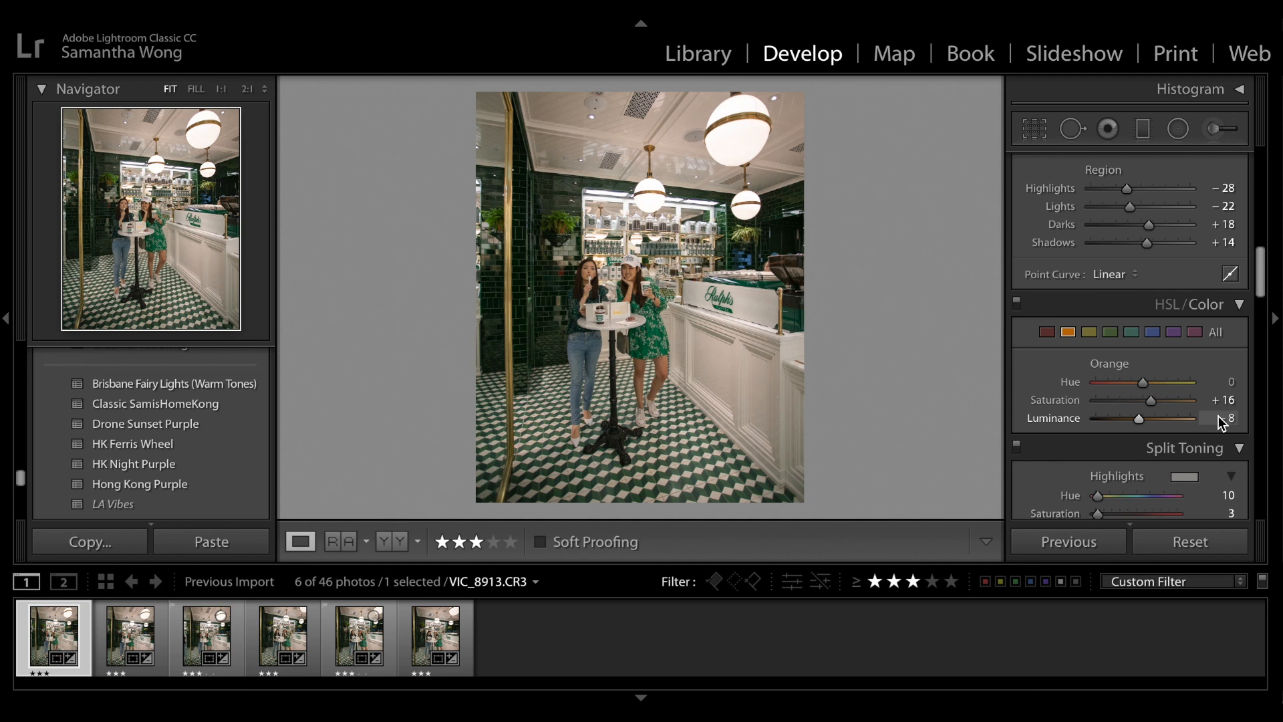
scroll(1218, 416, "down", 3)
left_click(1152, 171)
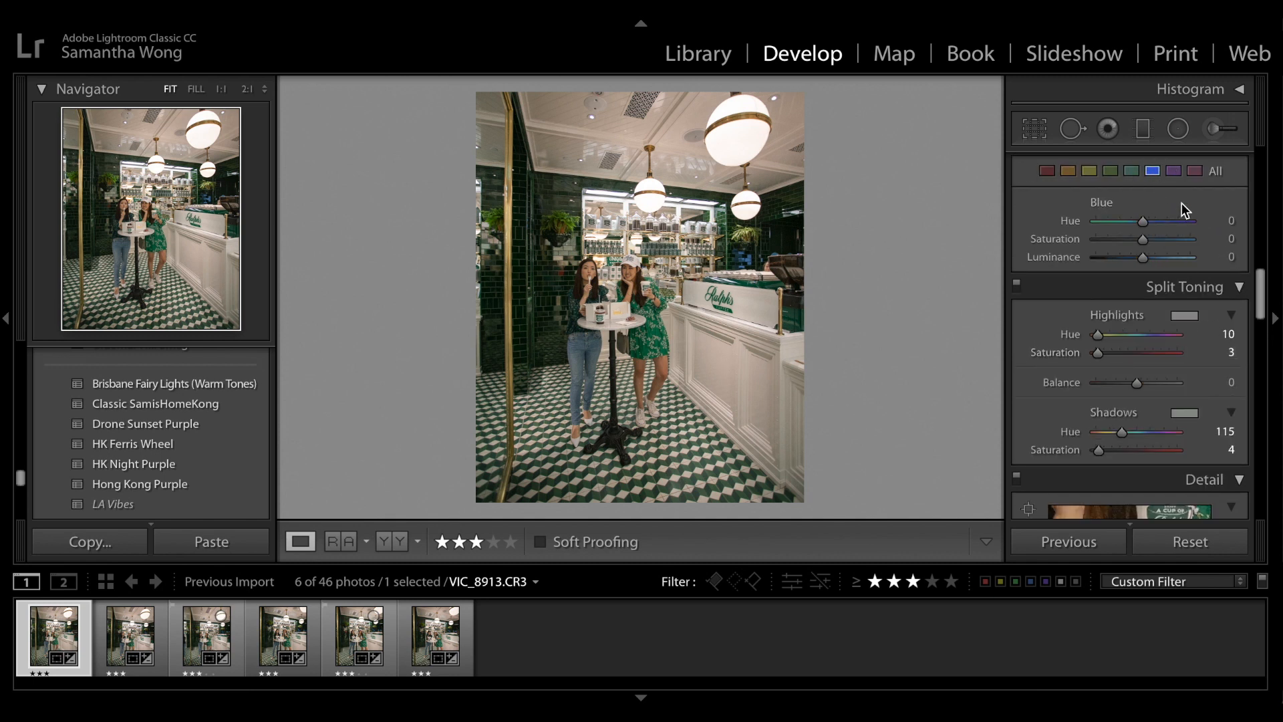
left_click_drag(1225, 239, 1219, 239)
left_click_drag(1226, 220, 1213, 220)
left_click(1223, 258)
Step: Lower the sharpening amount of VIC_8913 and review its lens correction settings
scroll(1082, 422, "down", 6)
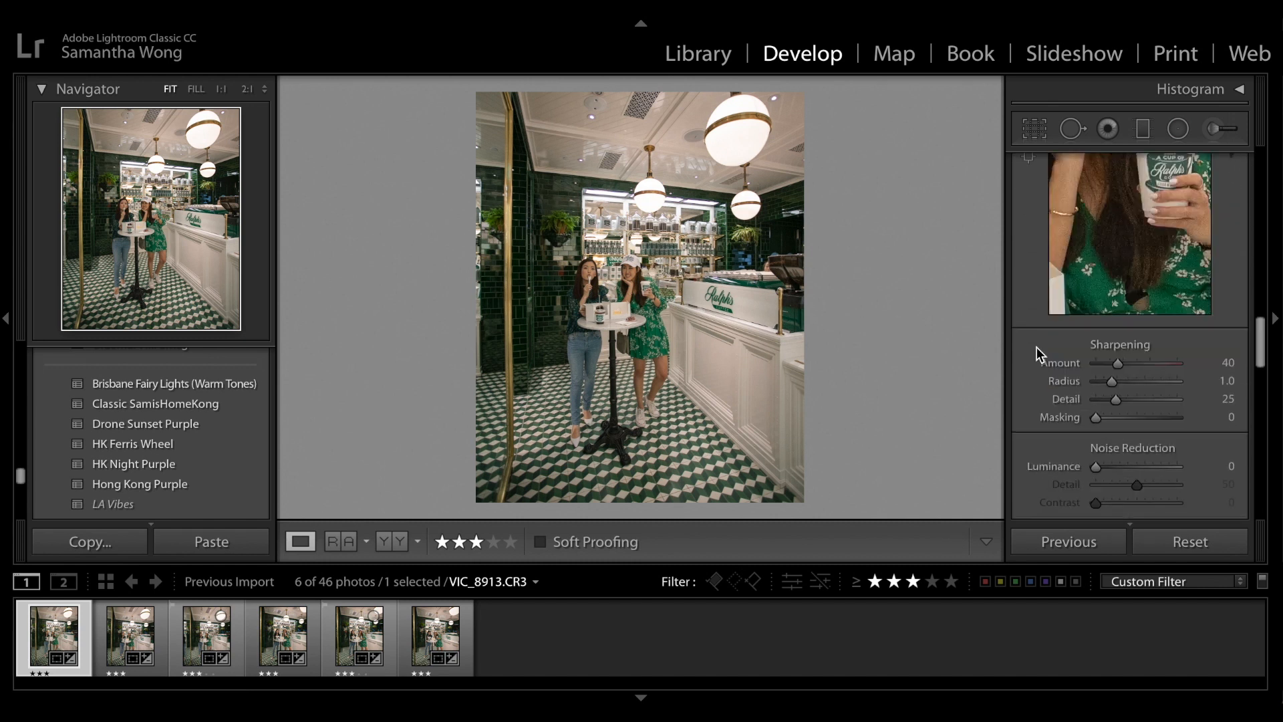
scroll(1037, 347, "down", 1)
left_click_drag(1217, 343, 1188, 344)
left_click(1213, 339)
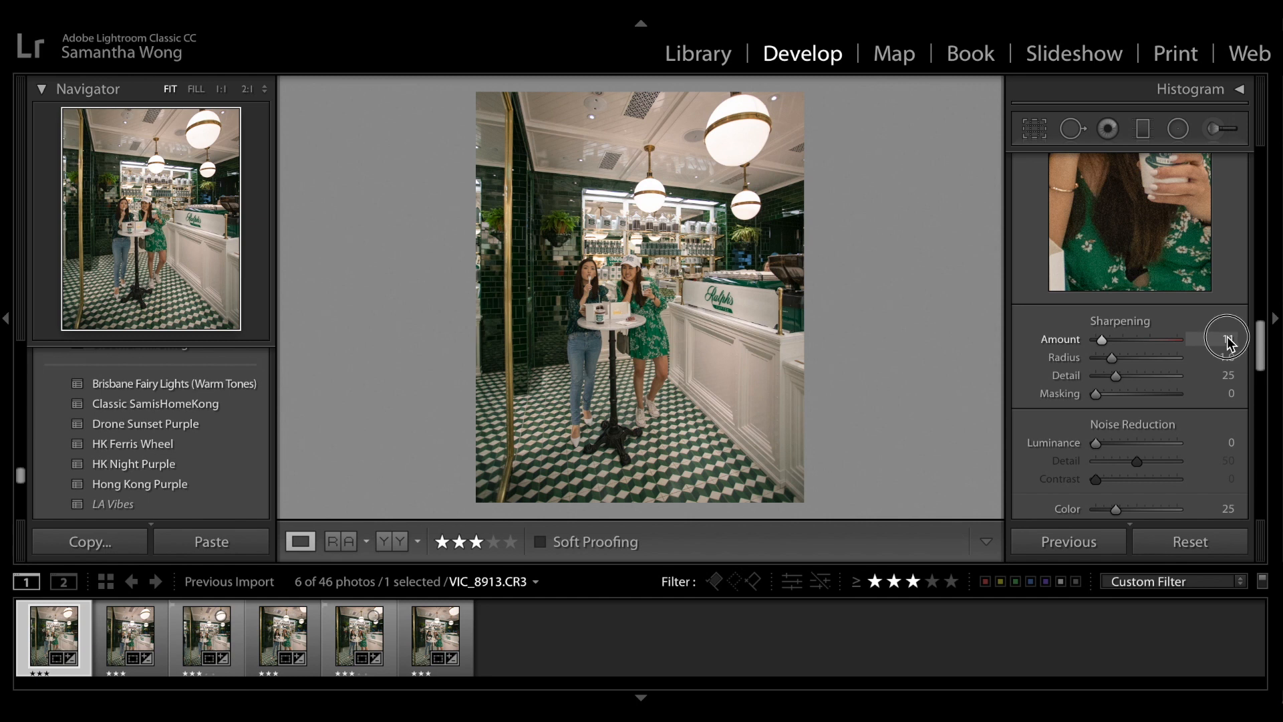
left_click(1029, 330)
scroll(1030, 331, "down", 5)
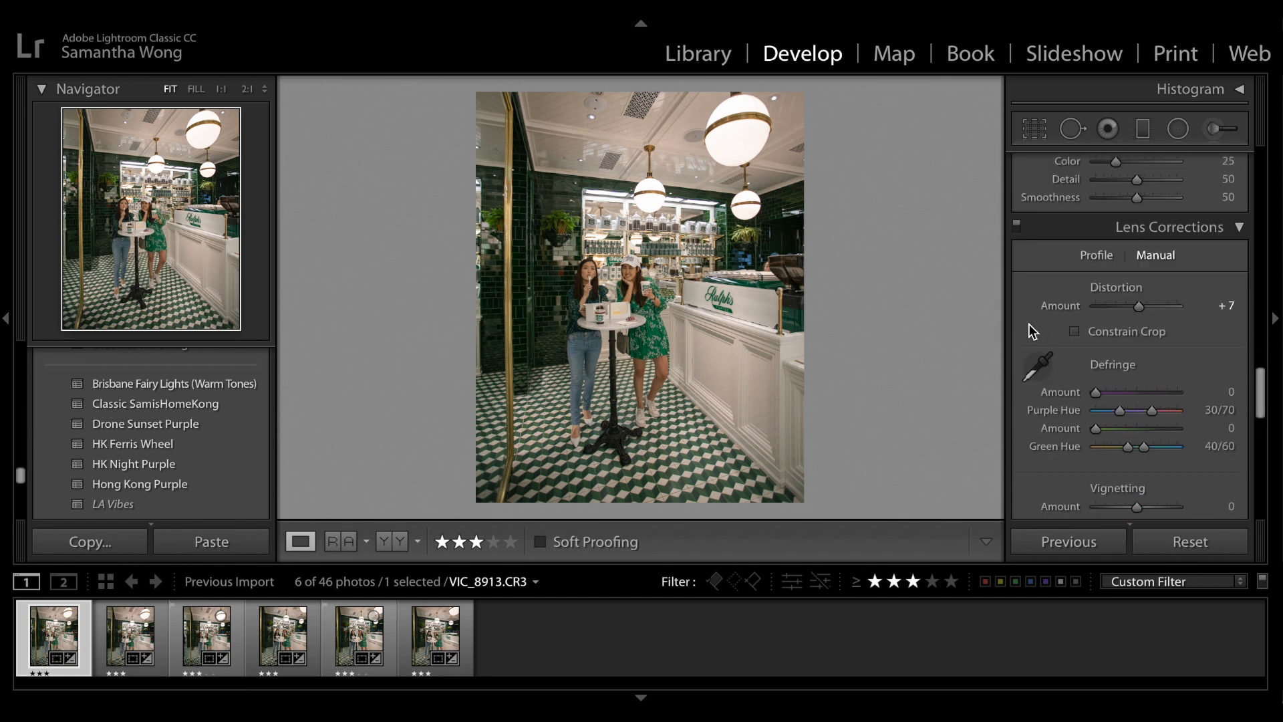
scroll(1034, 331, "down", 4)
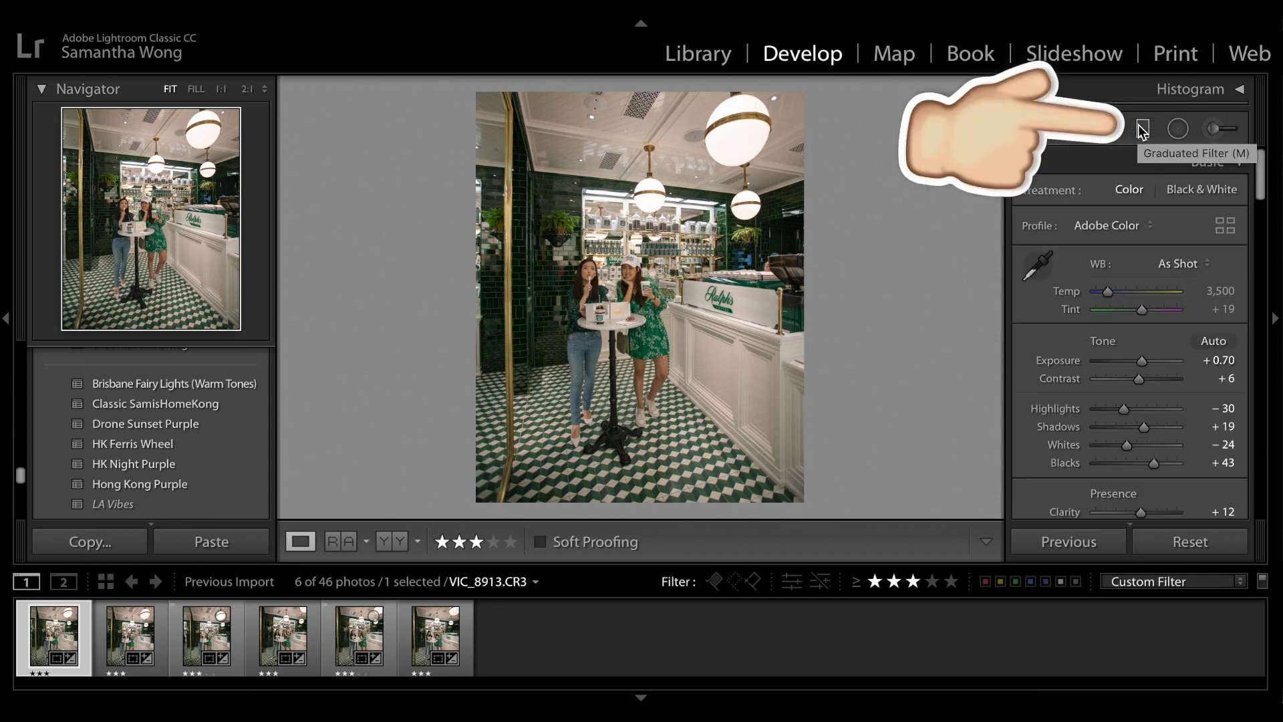
Step: Draw a graduated filter over the upper part of VIC_8913, raise and tilt it at face height, and check its mask overlay
left_click(1142, 130)
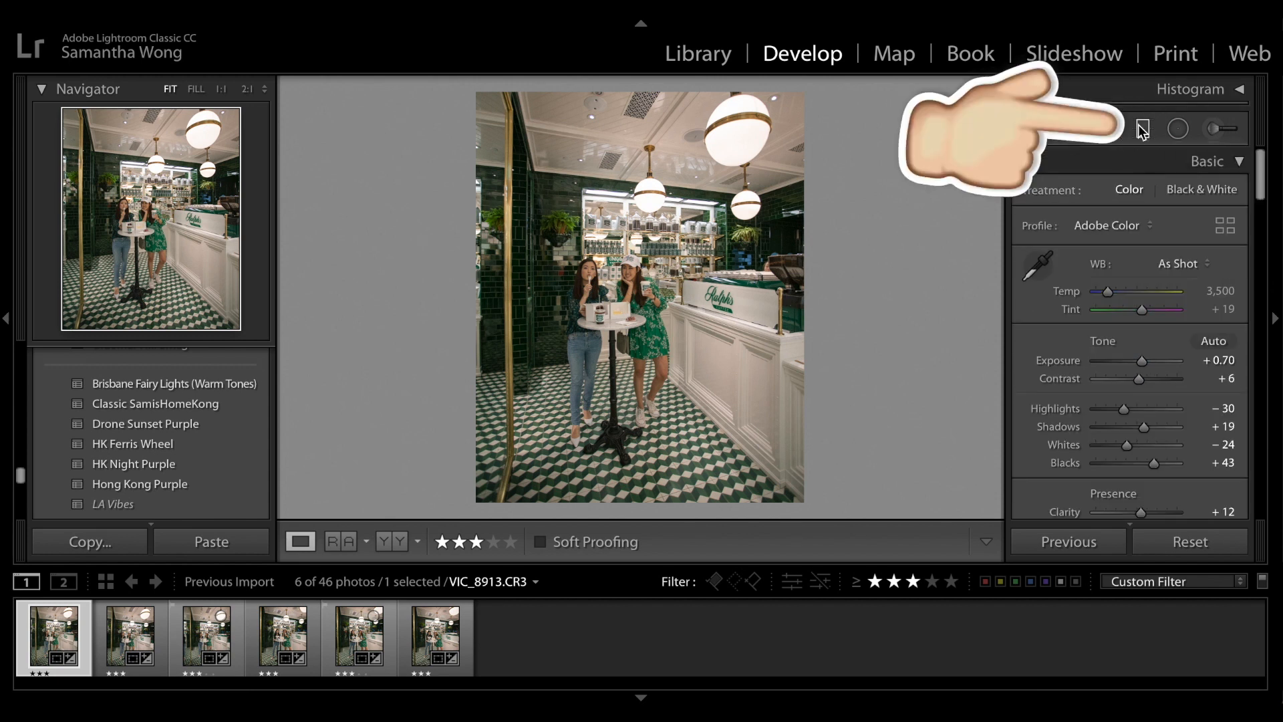
left_click_drag(648, 254, 646, 356)
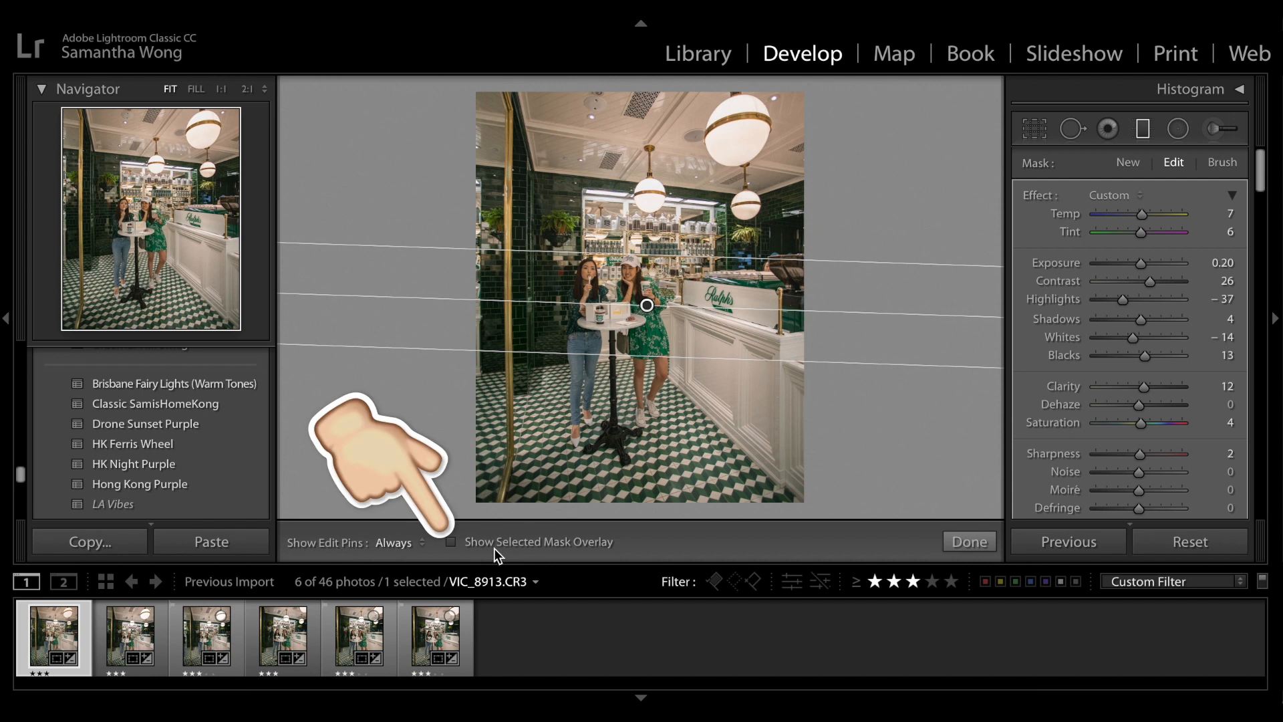
left_click(451, 542)
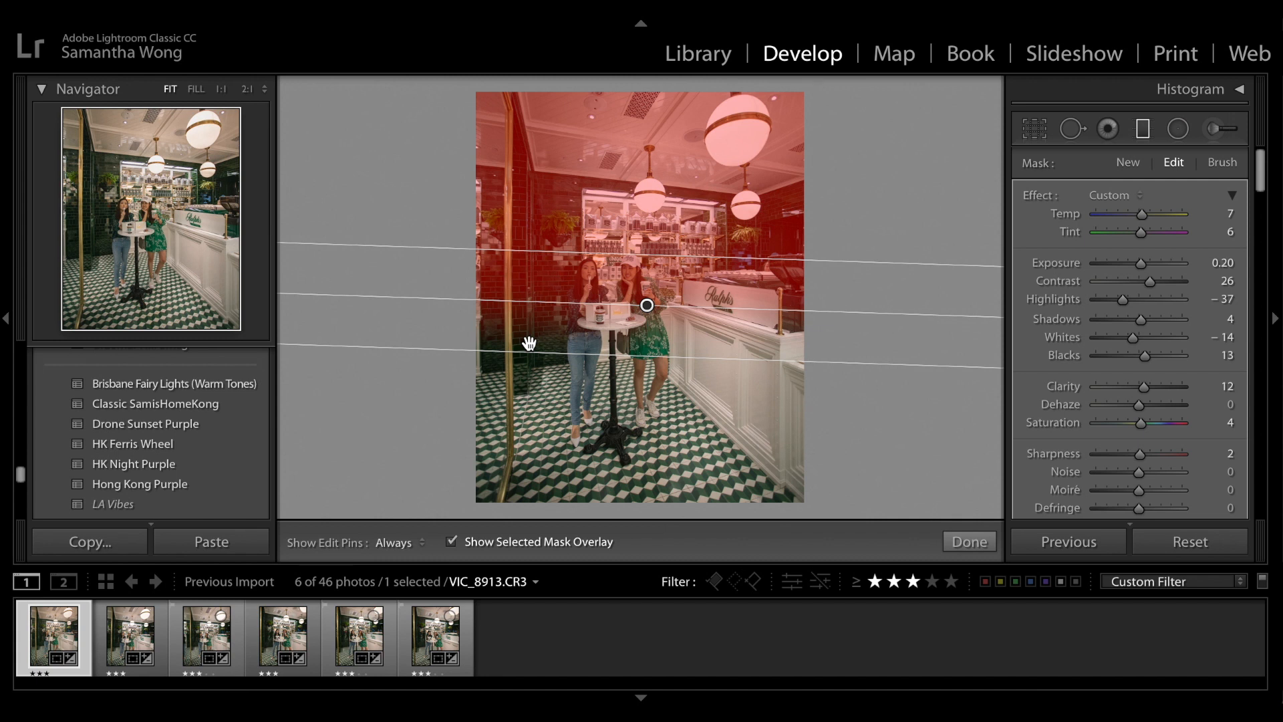
key("o")
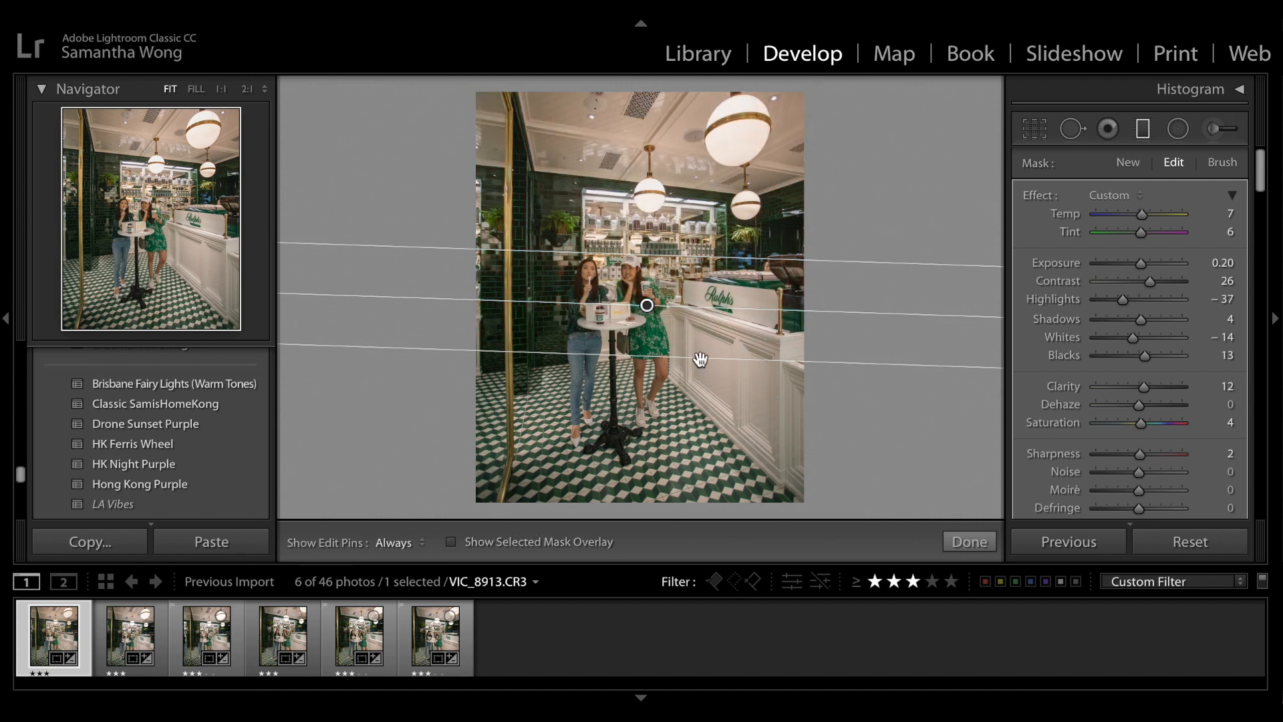
left_click_drag(696, 354, 660, 265)
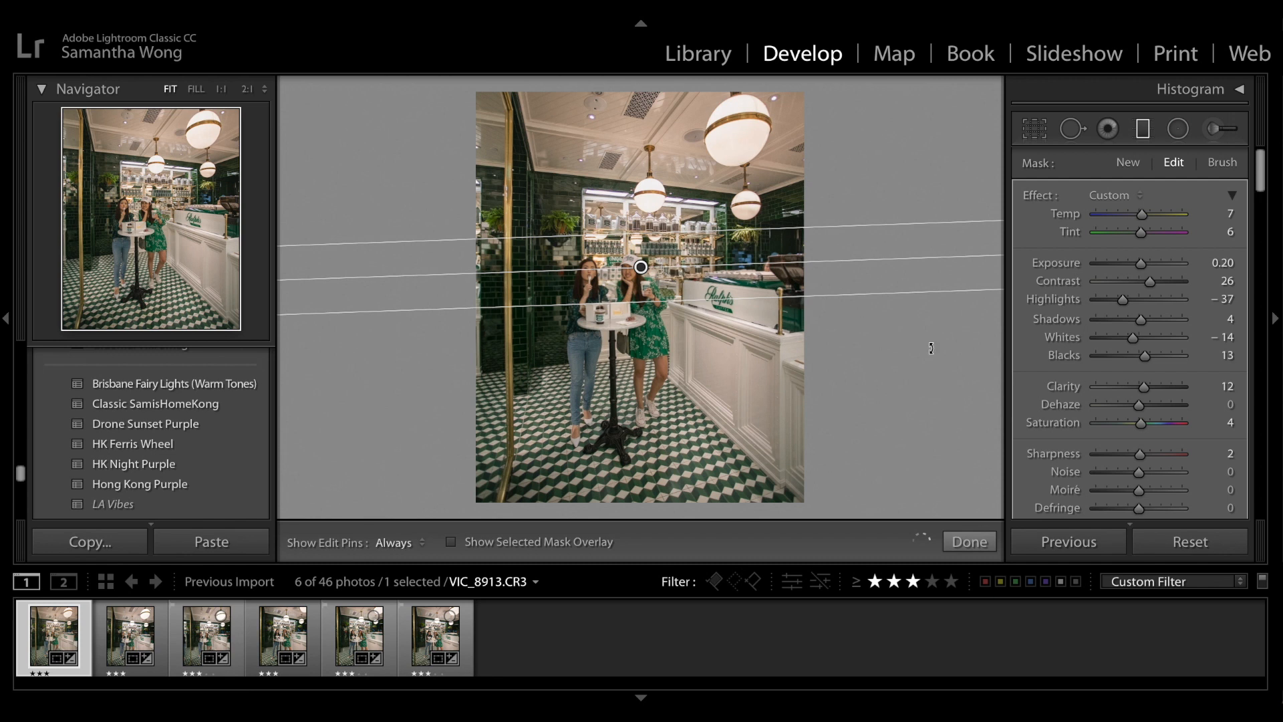
key("o")
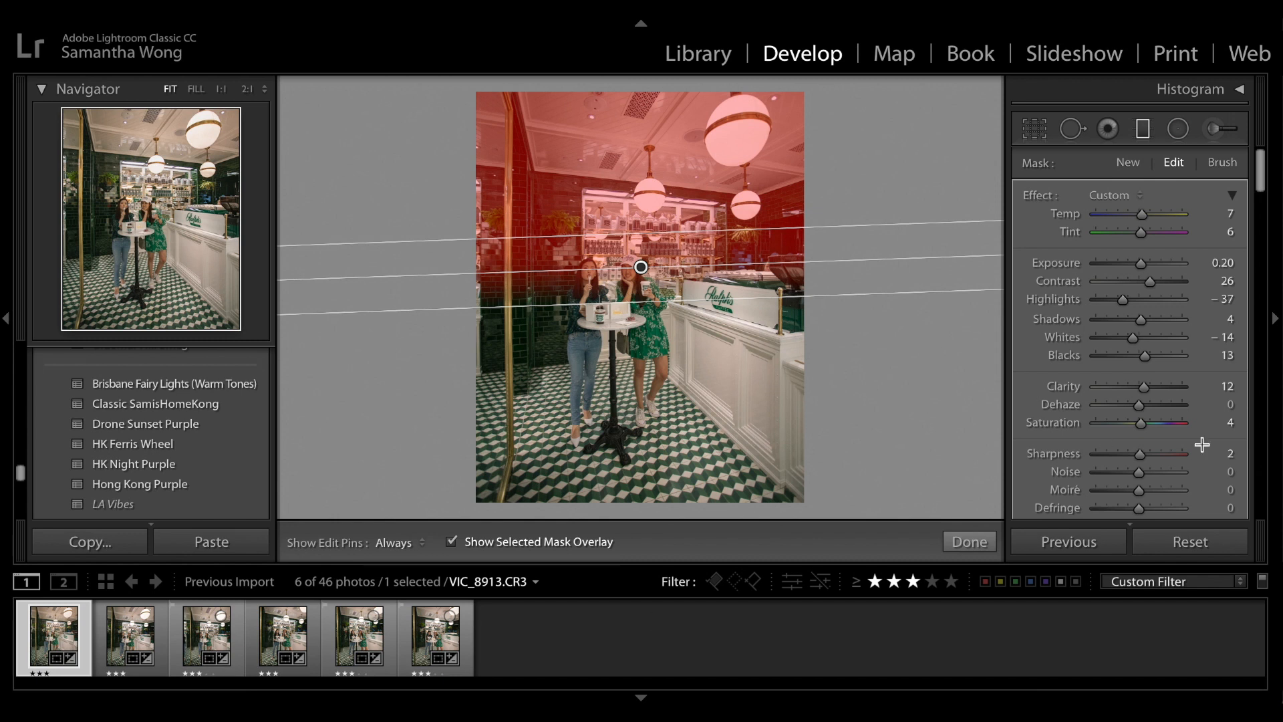
Step: Hide the mask overlay, set the filter's Temp to 3, and try an extreme exposure before returning it to 0.20
left_click(453, 544)
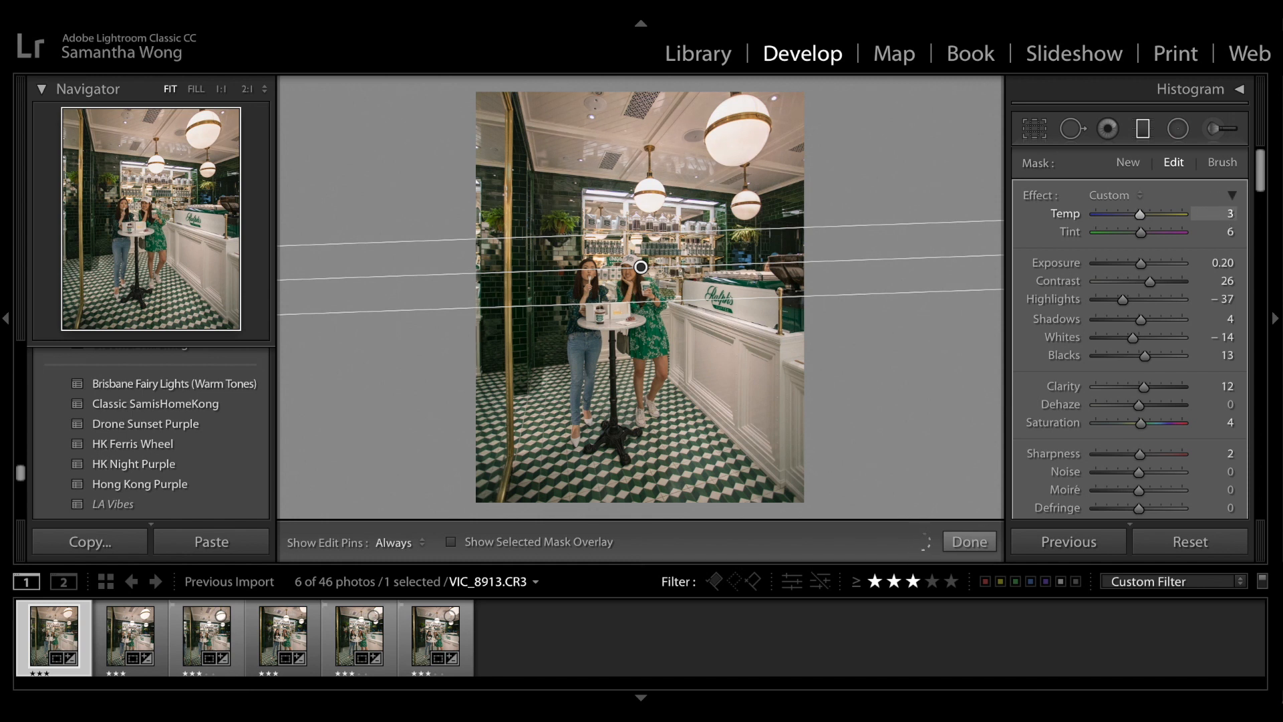
left_click_drag(1217, 262, 1269, 262)
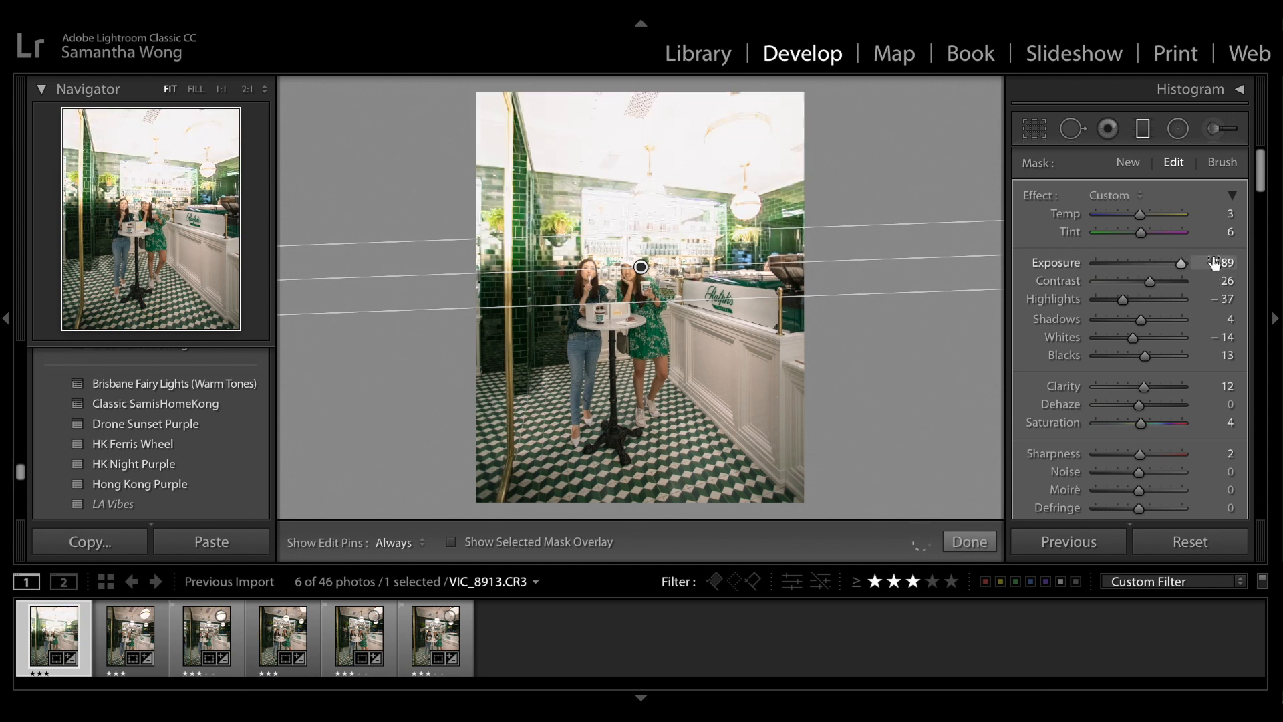
left_click_drag(1182, 264, 1140, 263)
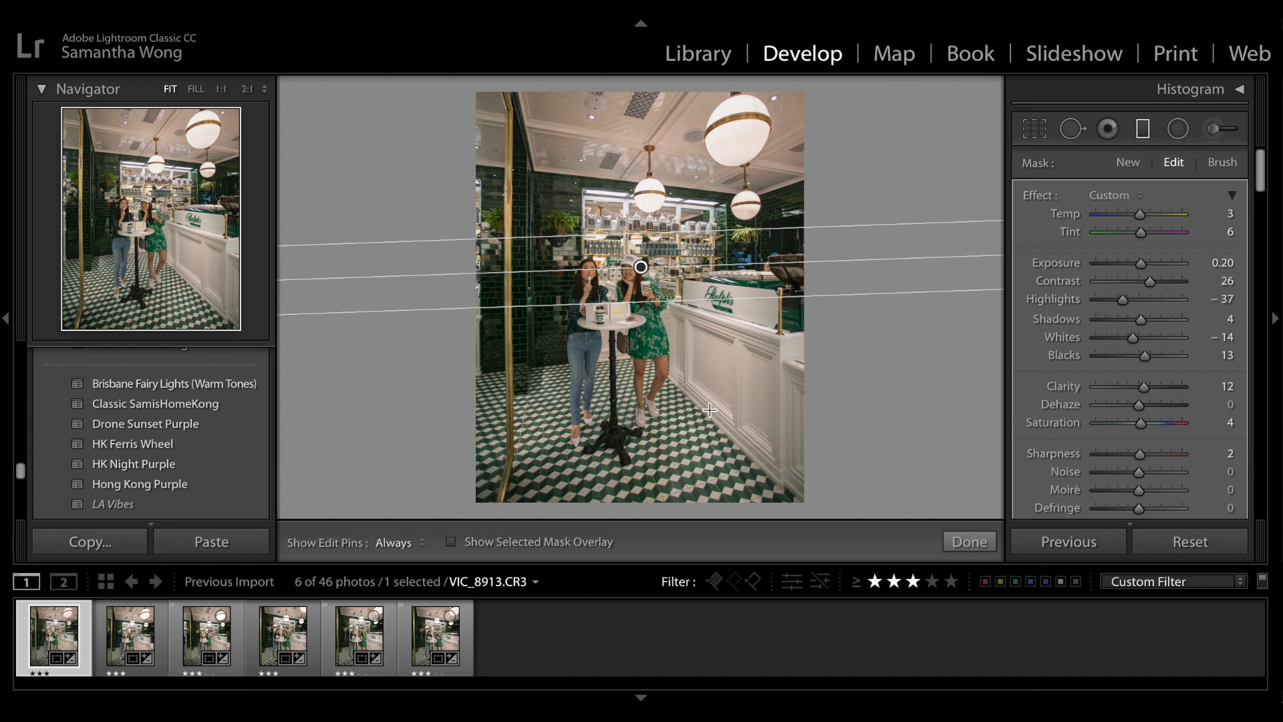
Step: Draw a second graduated filter across the legs, lower it to the photo's bottom edge, and adjust its gradient with the mask overlay
left_click_drag(639, 349, 637, 407)
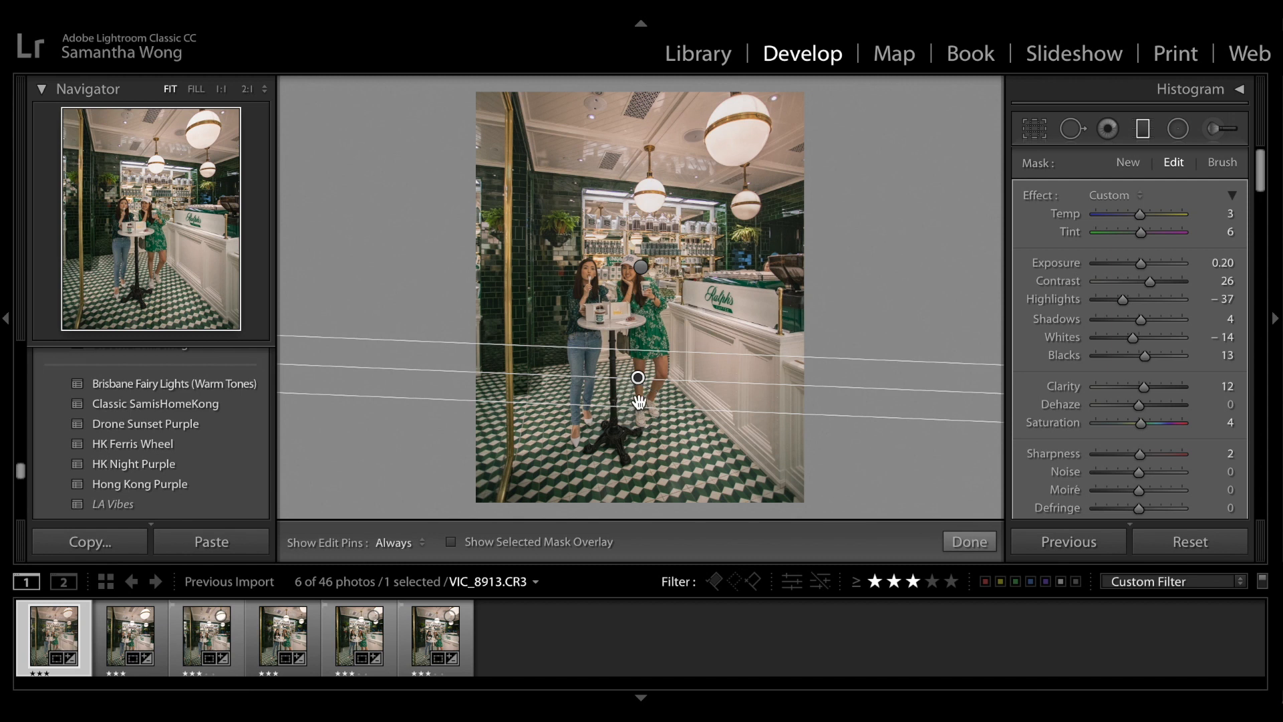
left_click_drag(638, 377, 626, 490)
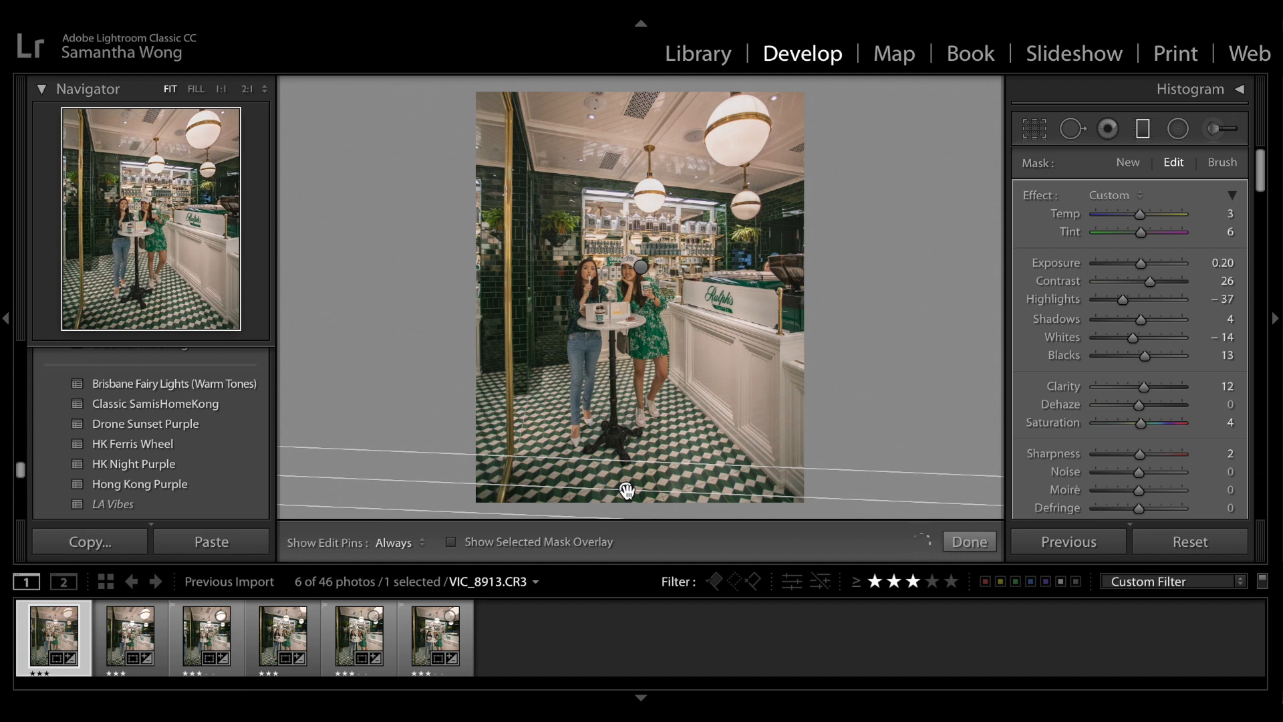
mouse_move(627, 490)
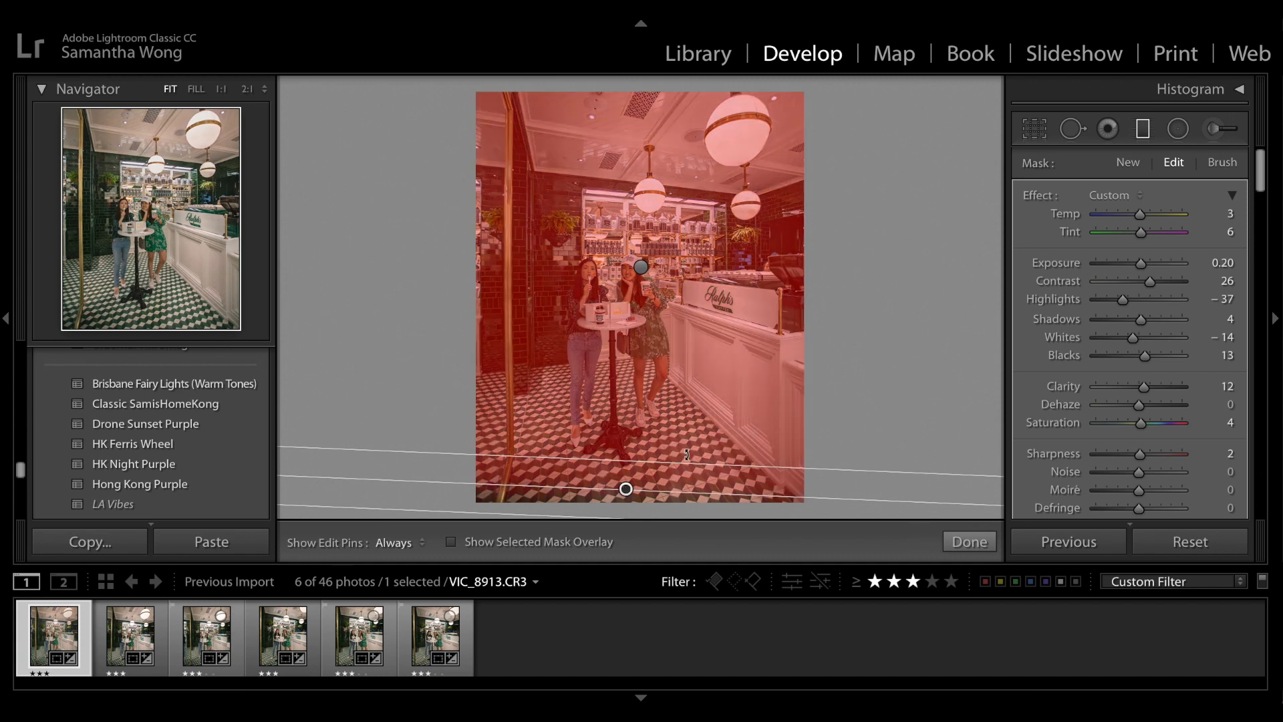
left_click_drag(621, 489, 622, 495)
key("o")
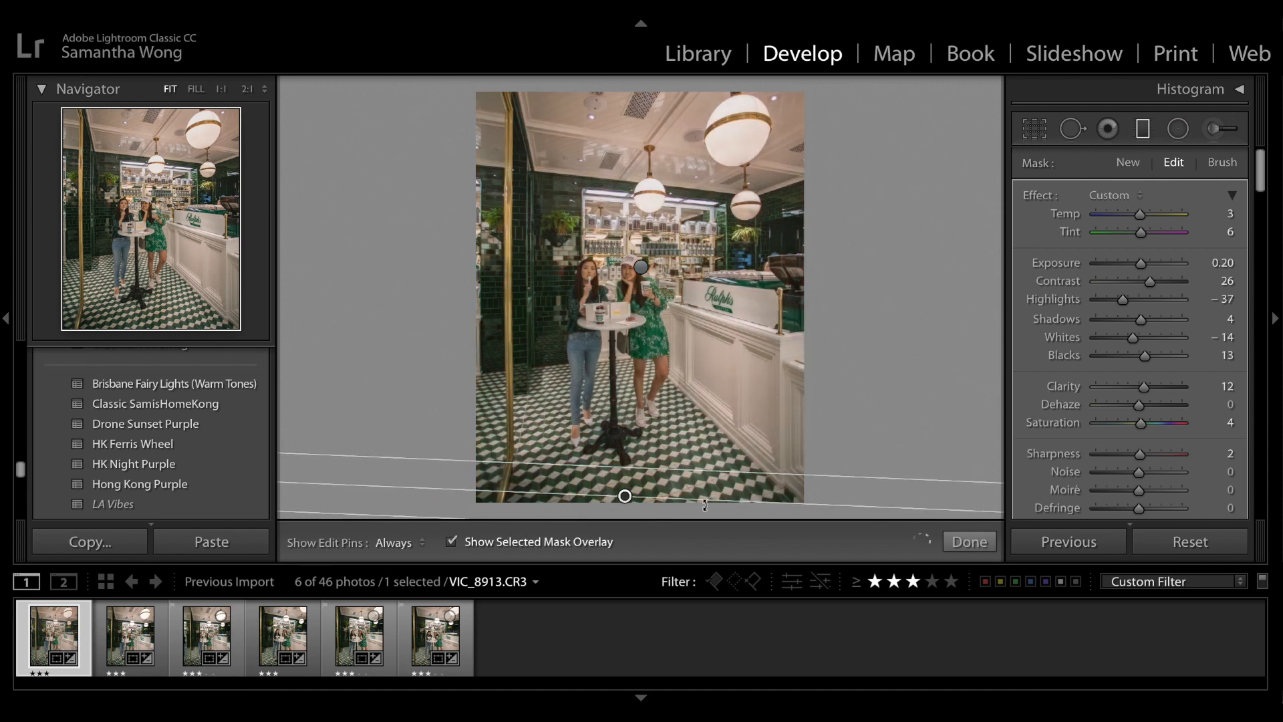
left_click(849, 416)
left_click_drag(718, 507, 716, 359)
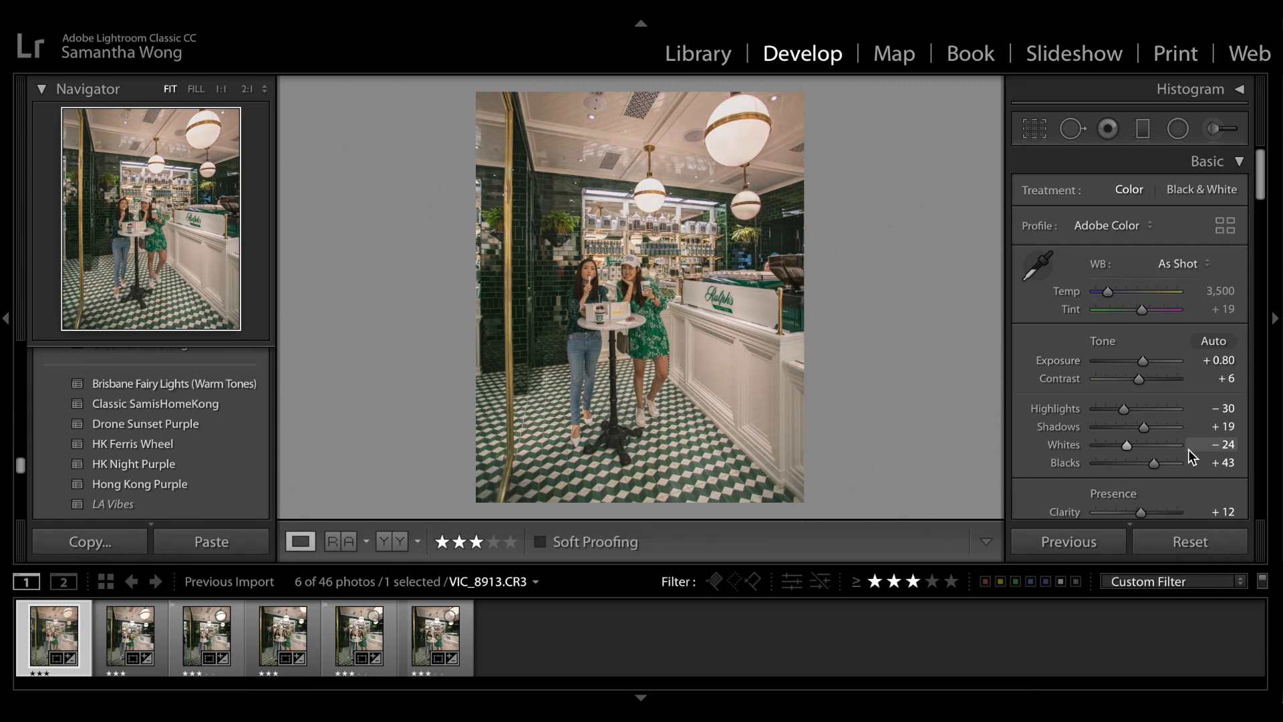
Step: Set the contrast of VIC_8913 to +21 and compare the photo before and after the edit
scroll(1189, 443, "down", 2)
left_click_drag(1140, 289, 1145, 289)
key("y")
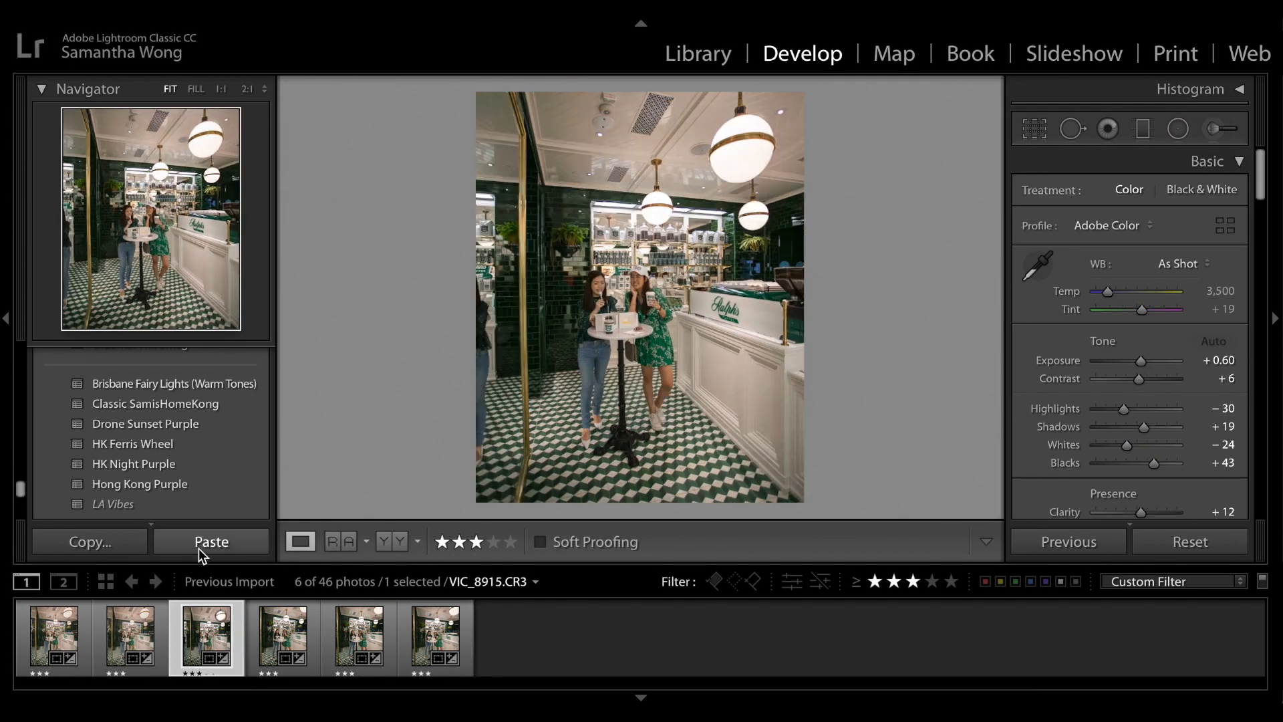
Step: Paste the copied edit settings onto VIC_8915 and reposition its crop
left_click(211, 541)
left_click(687, 344)
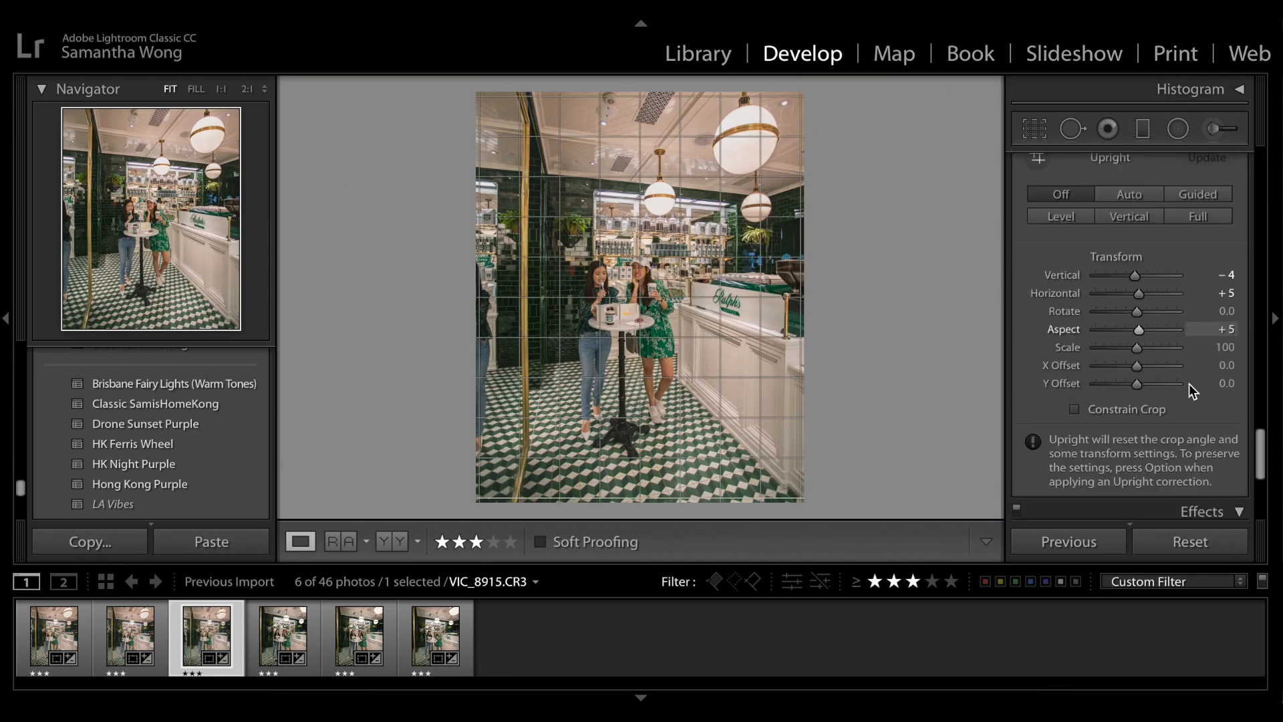
key("r")
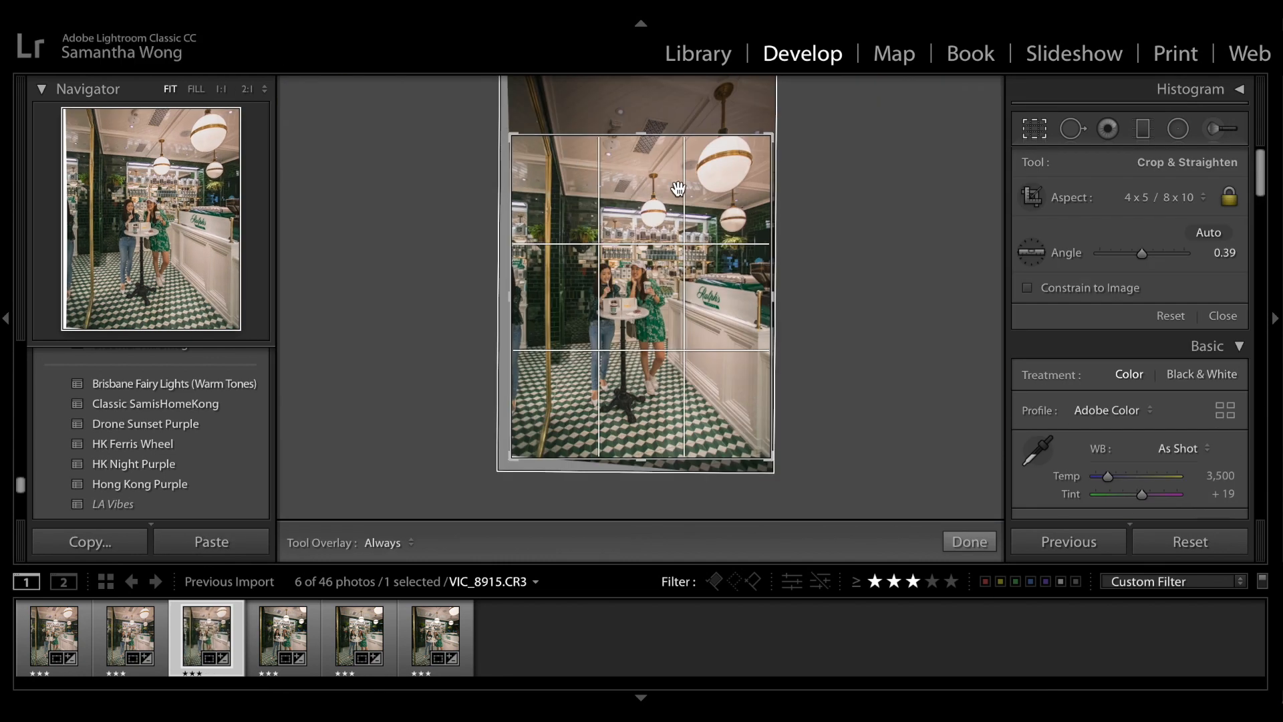
left_click_drag(678, 189, 680, 197)
key("Return")
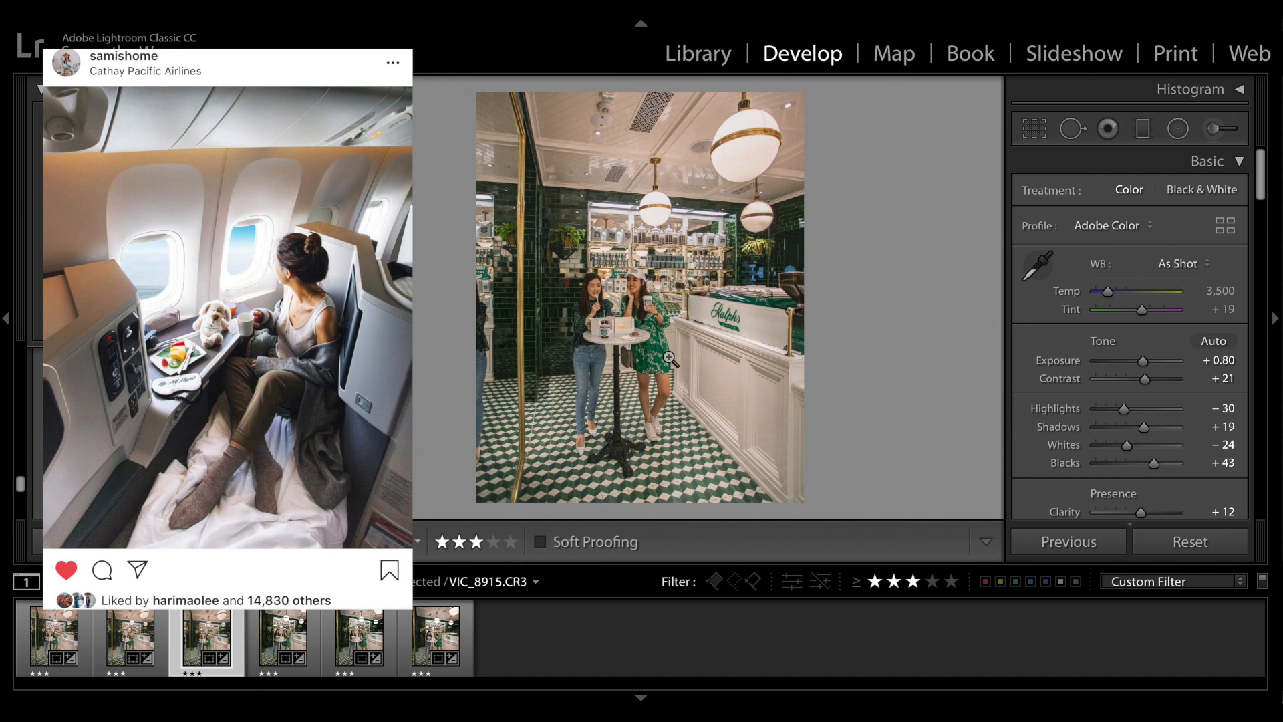
key("r")
left_click_drag(669, 359, 666, 351)
Step: Rate the first, second and last photos in the filmstrip four stars, and filter to four stars and higher
key("4")
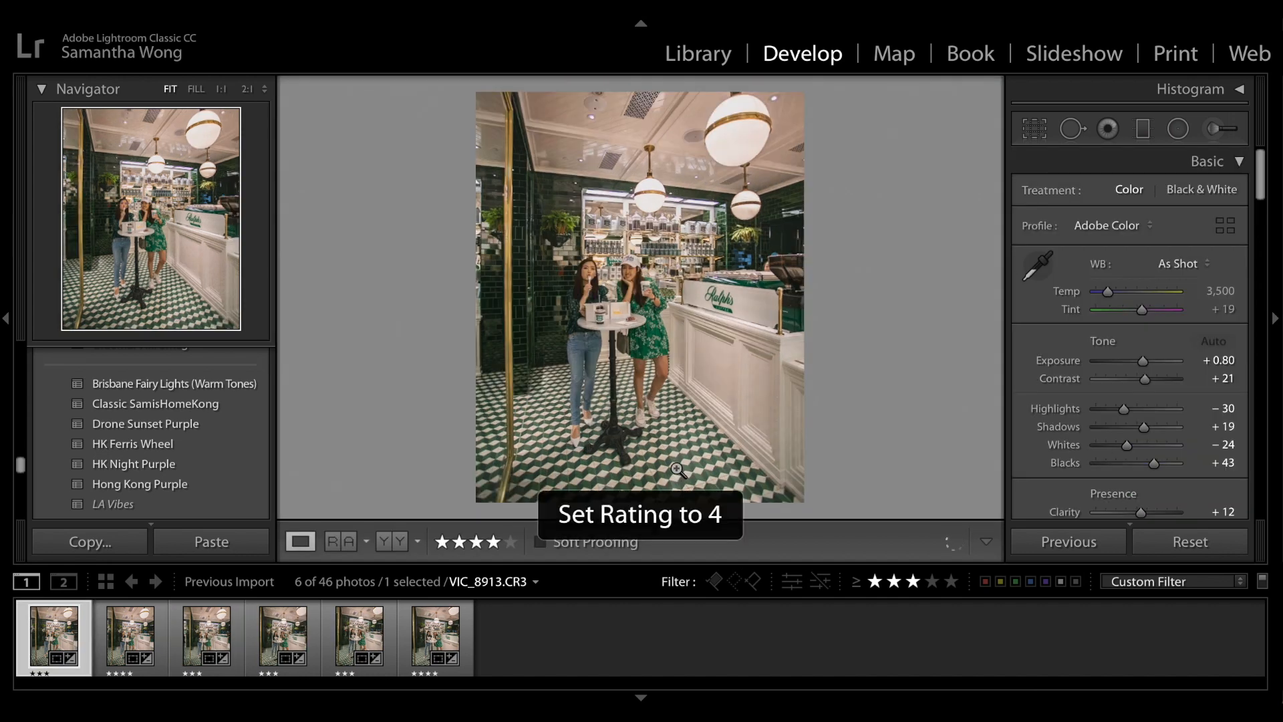
left_click(933, 582)
Step: Compare VIC_8914 before and after the edit side by side
left_click(122, 632)
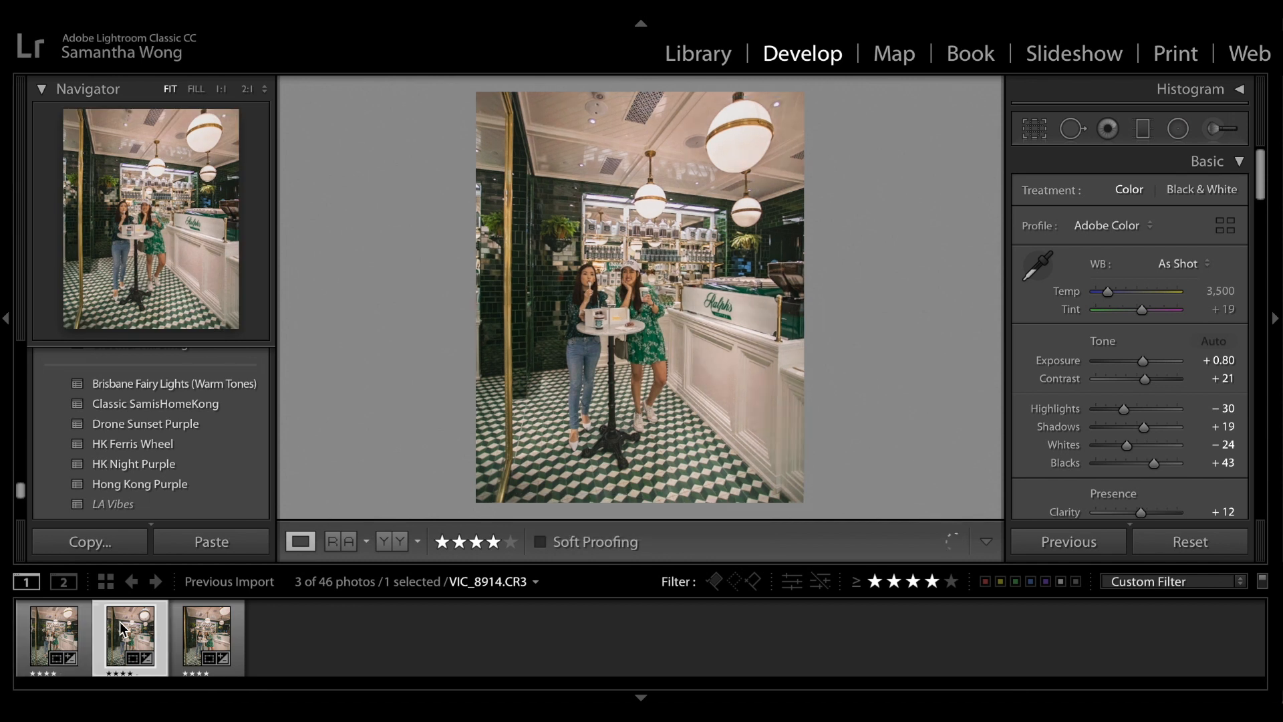
key("y")
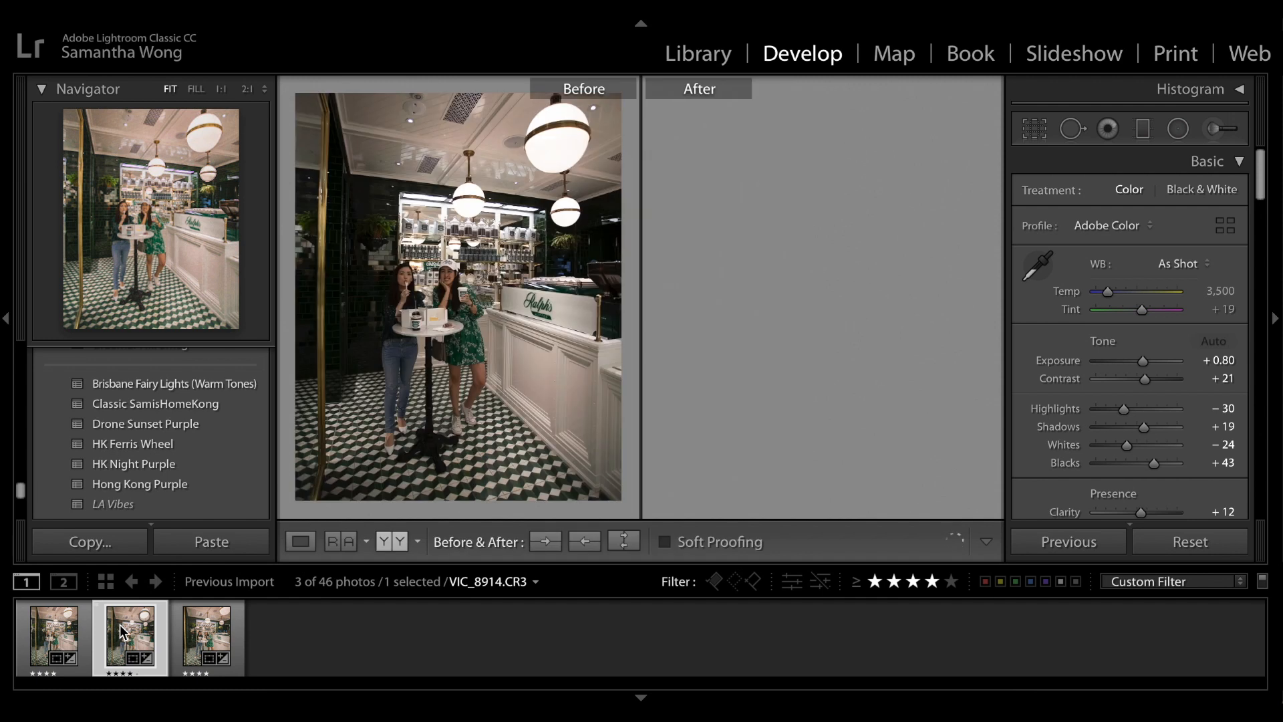